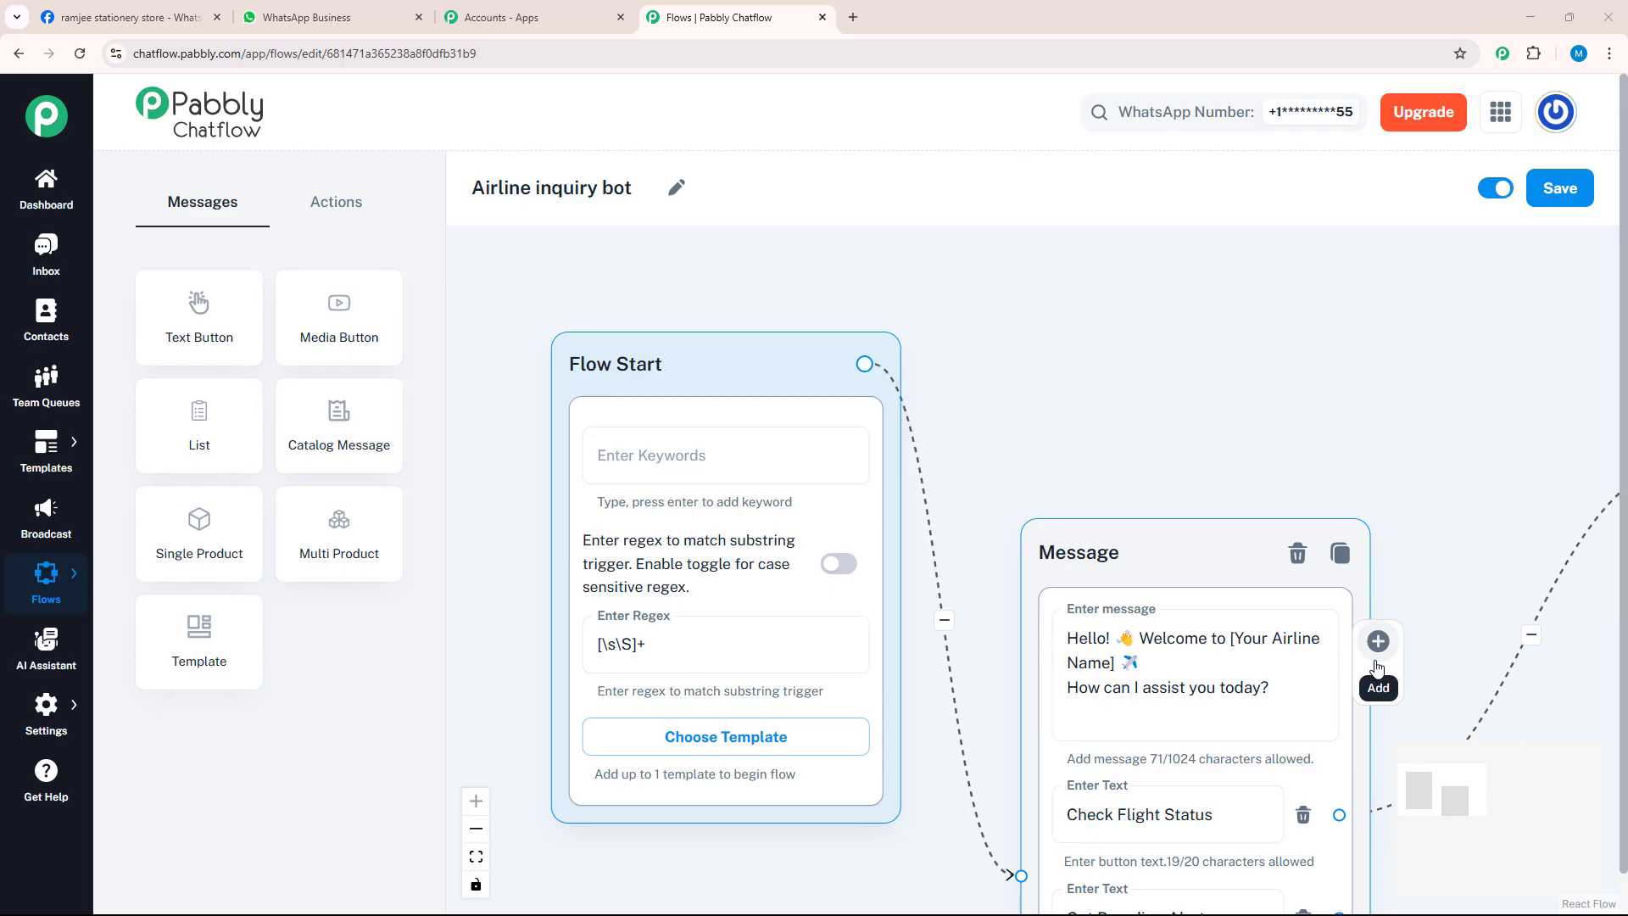
scroll(1127, 378, "down", 2)
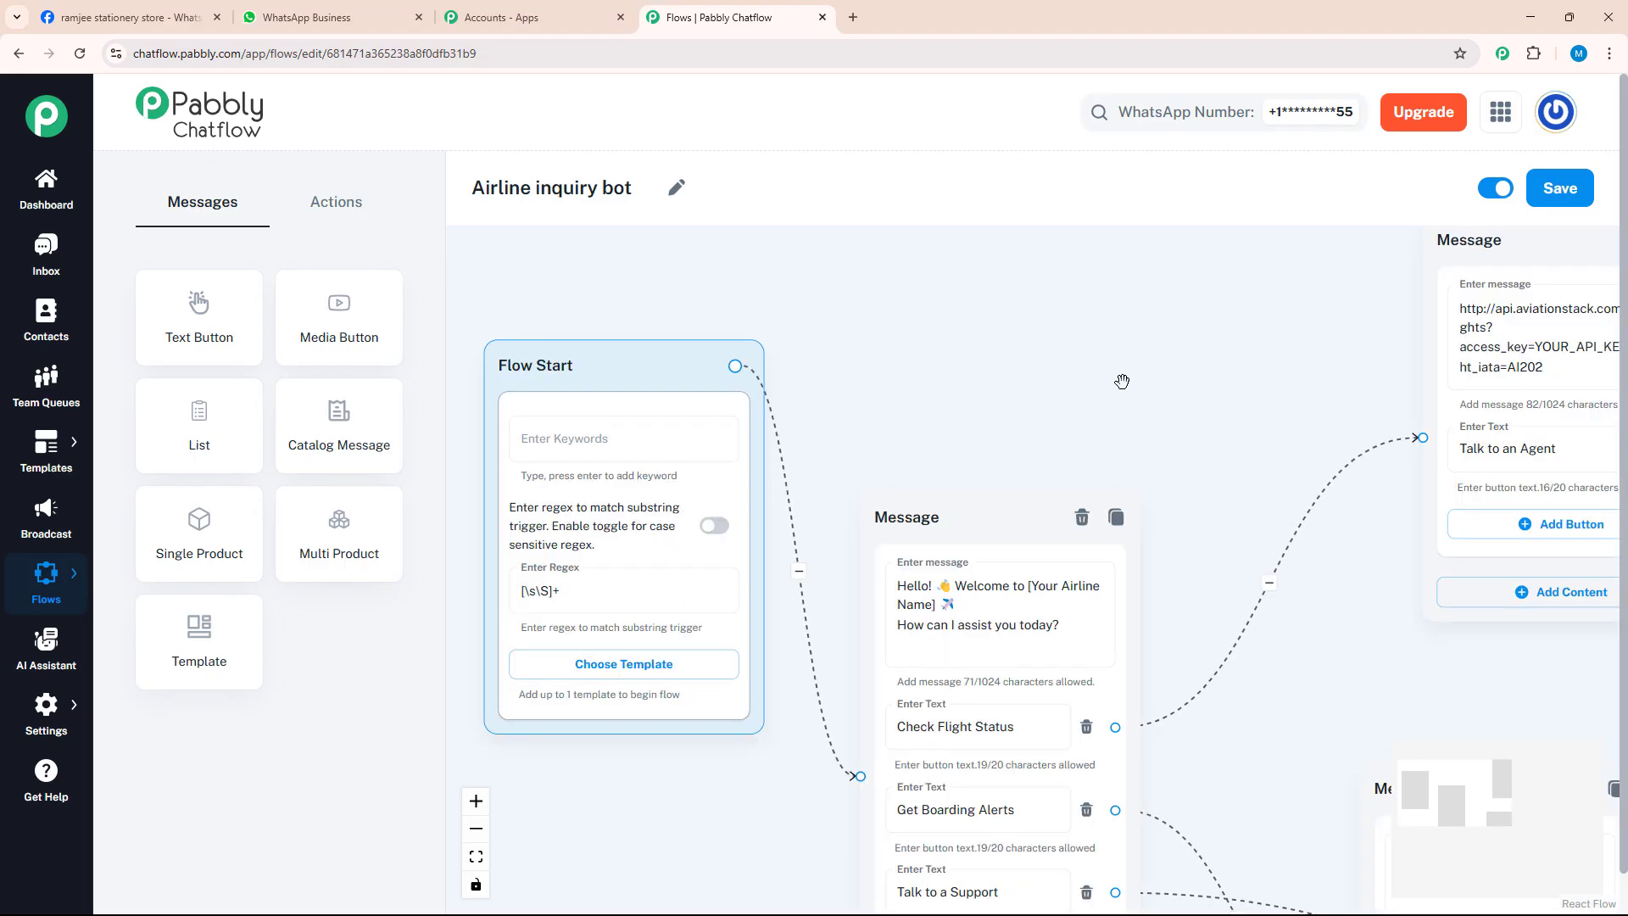
left_click_drag(1101, 367, 1096, 401)
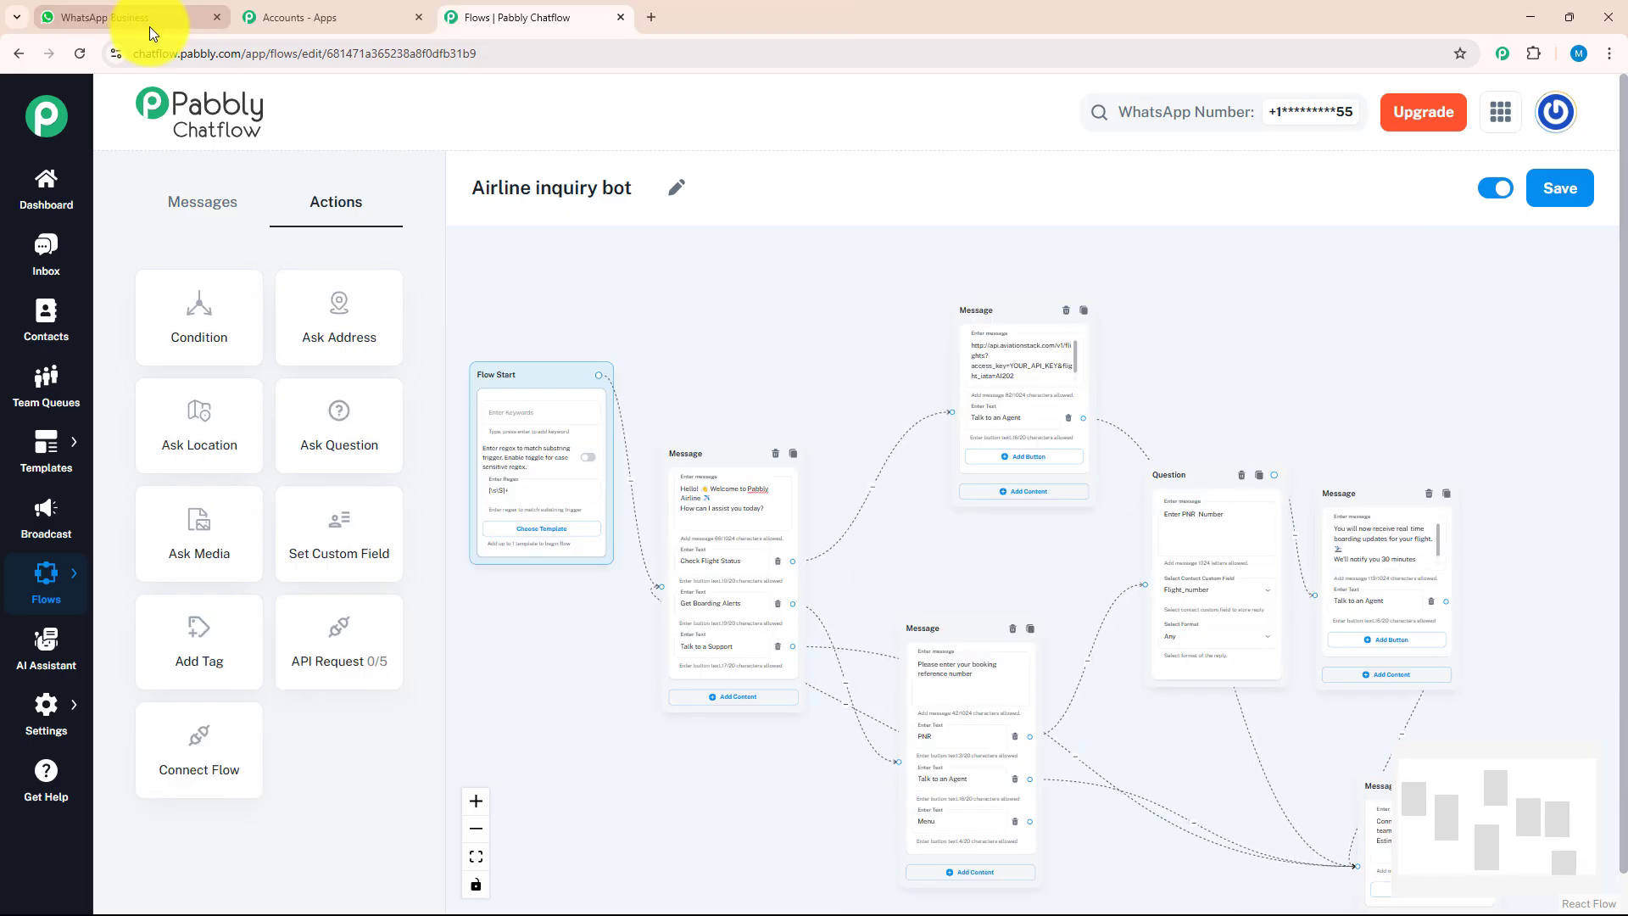
Switch to WhatsApp Web and send "hey" in the Demo Account chat
left_click(149, 19)
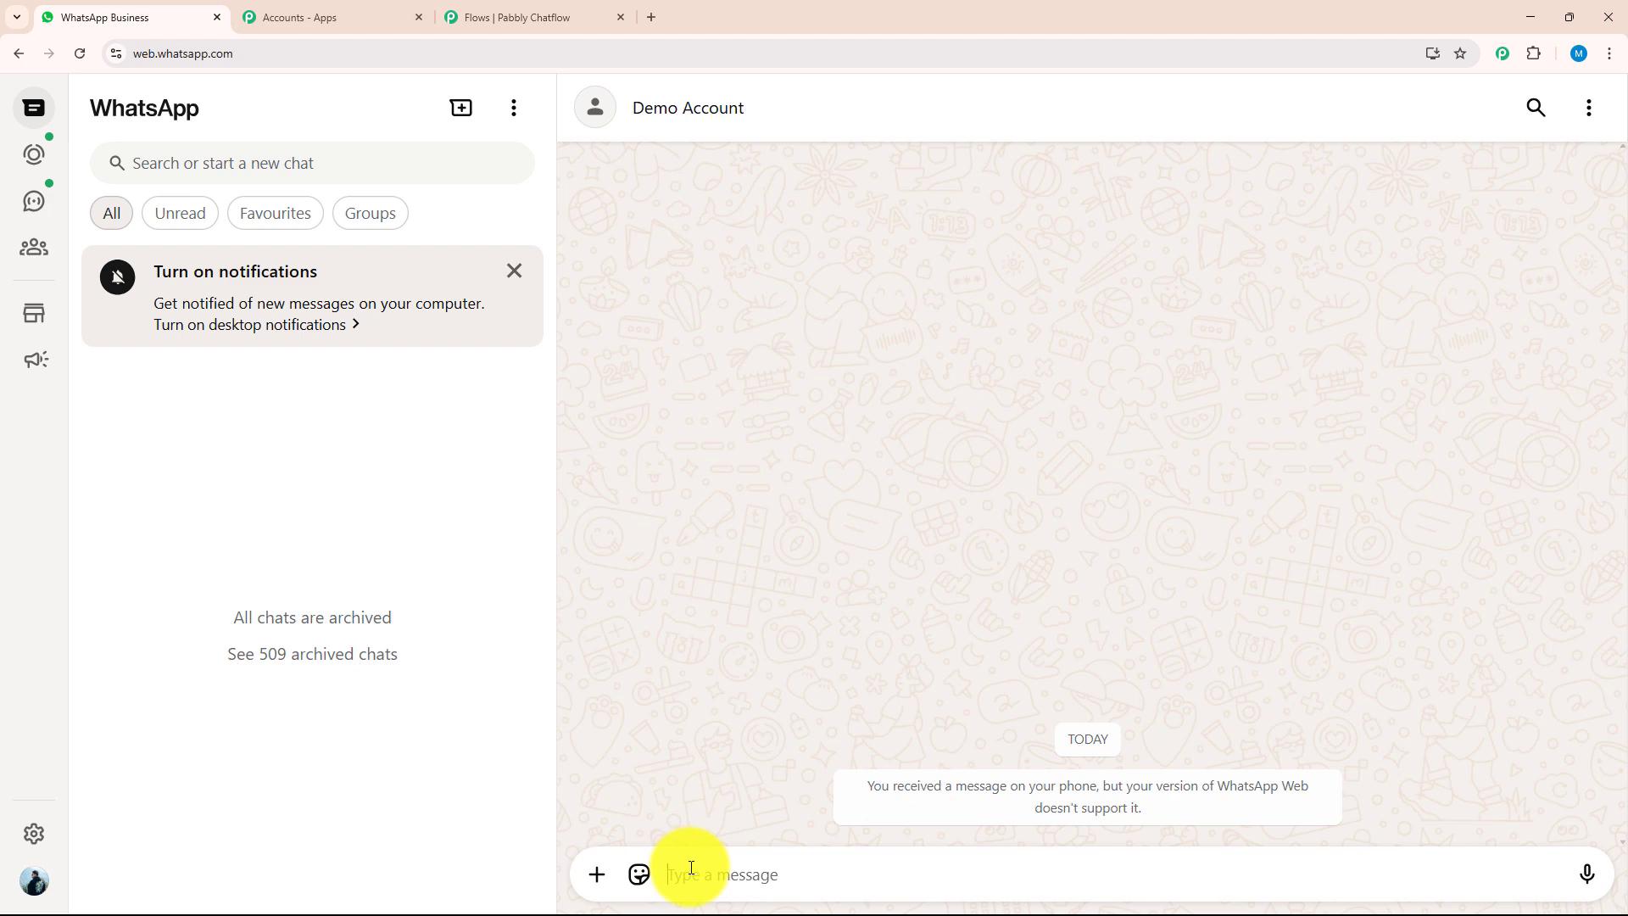
type("hey")
key("Return")
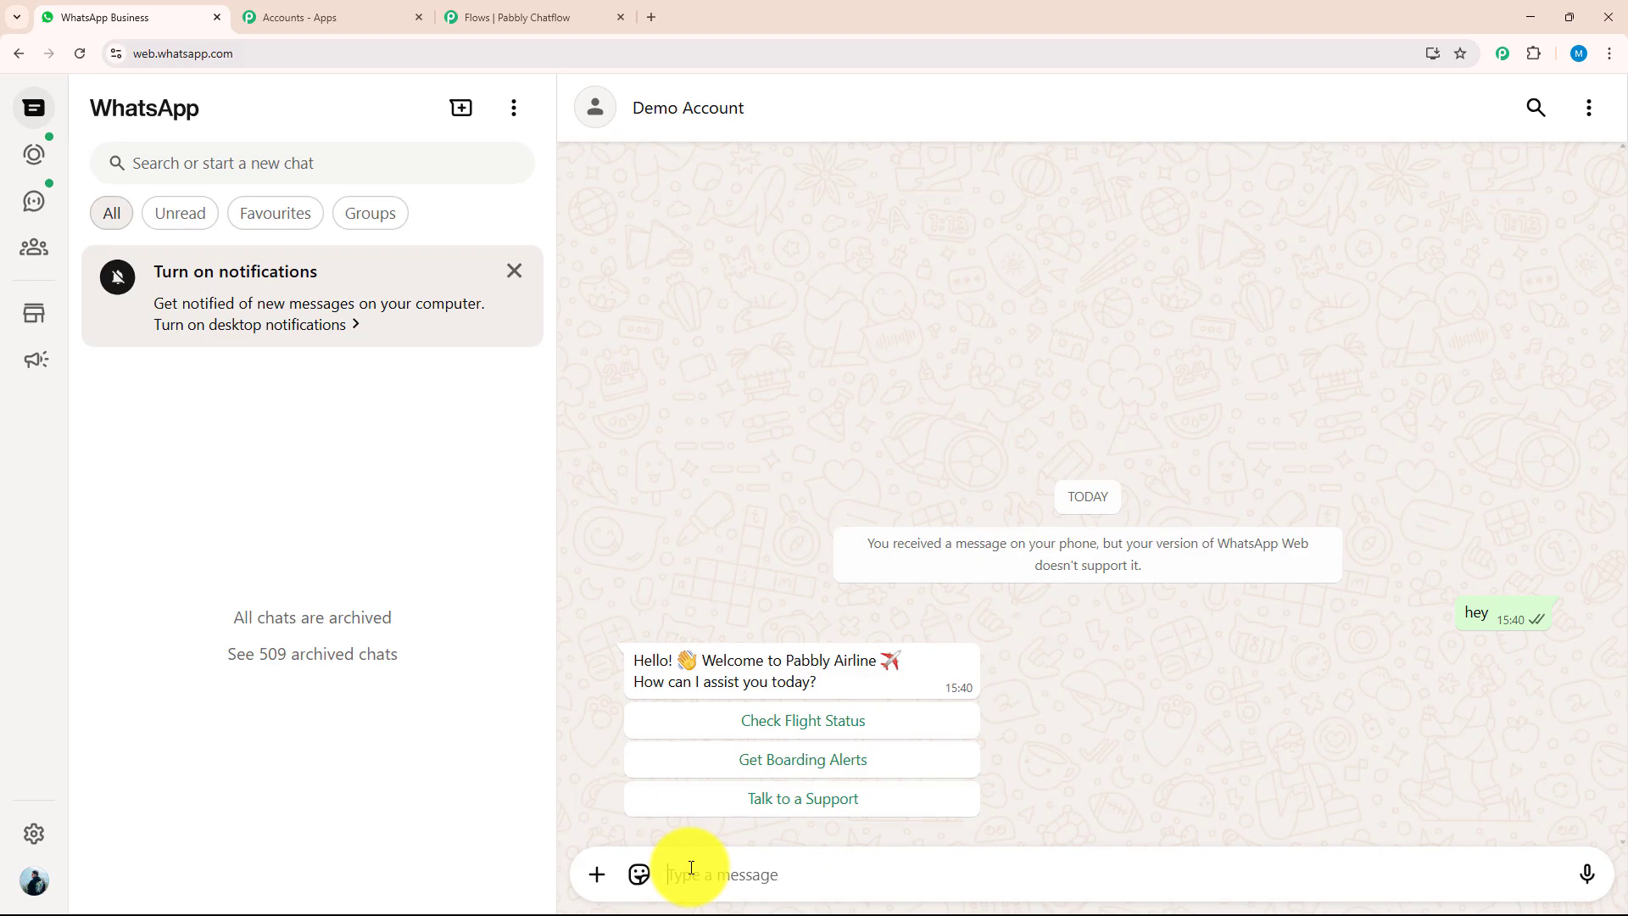
Request Get Boarding Alerts from the airline bot, choose the PNR option and send the booking's PNR number
left_click(810, 763)
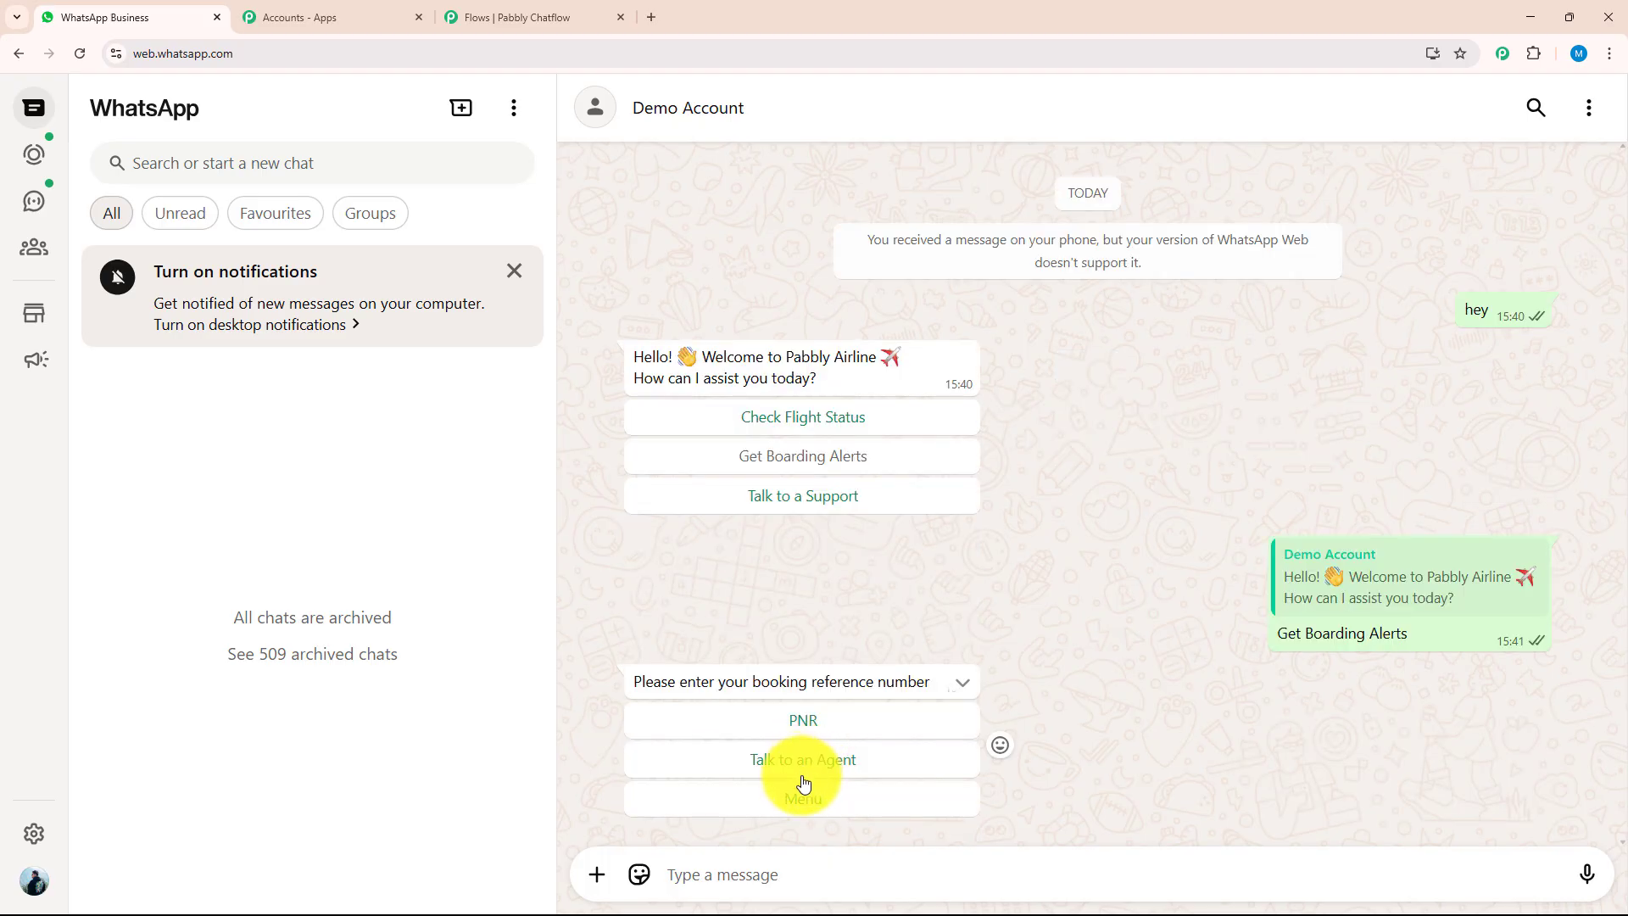
left_click(799, 738)
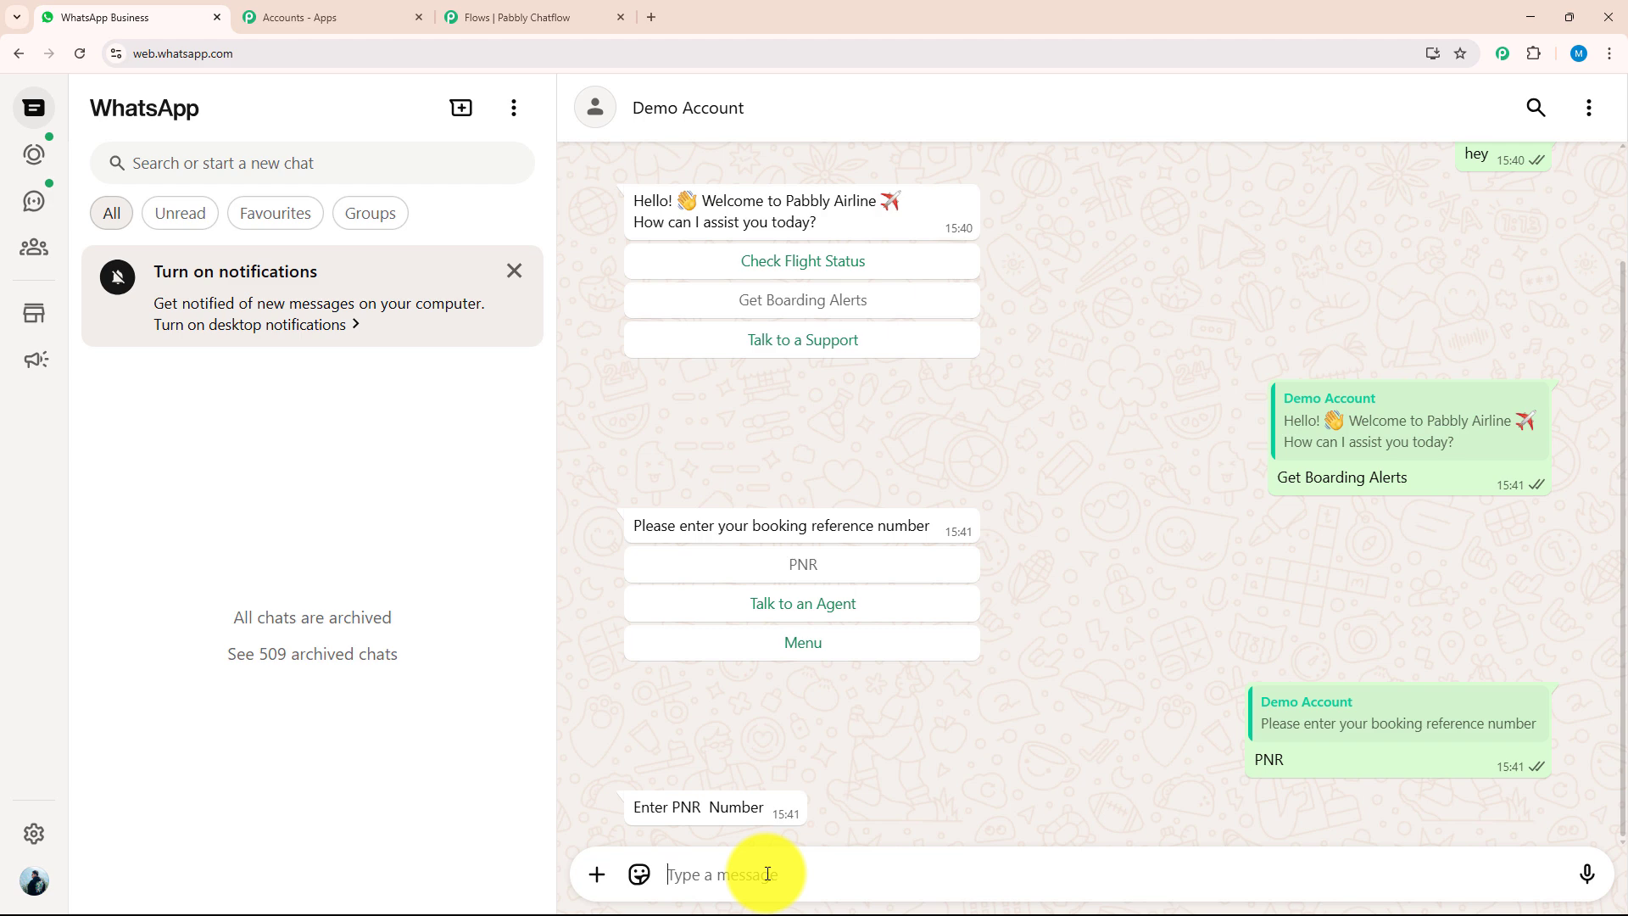
left_click(768, 874)
type("m12*****9h")
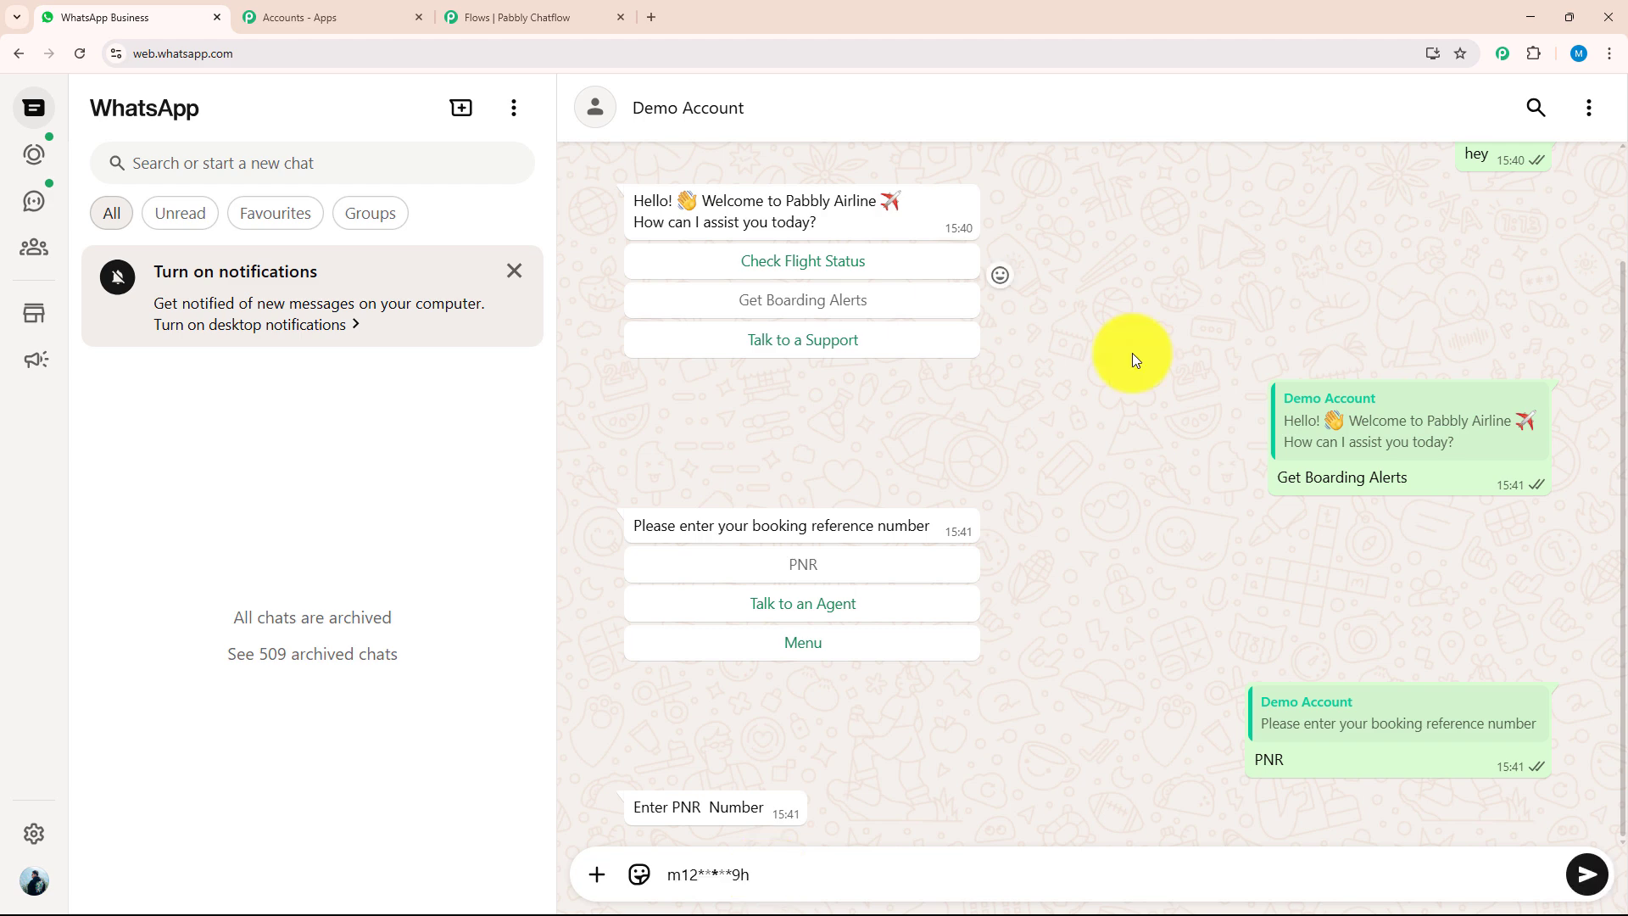
key("Return")
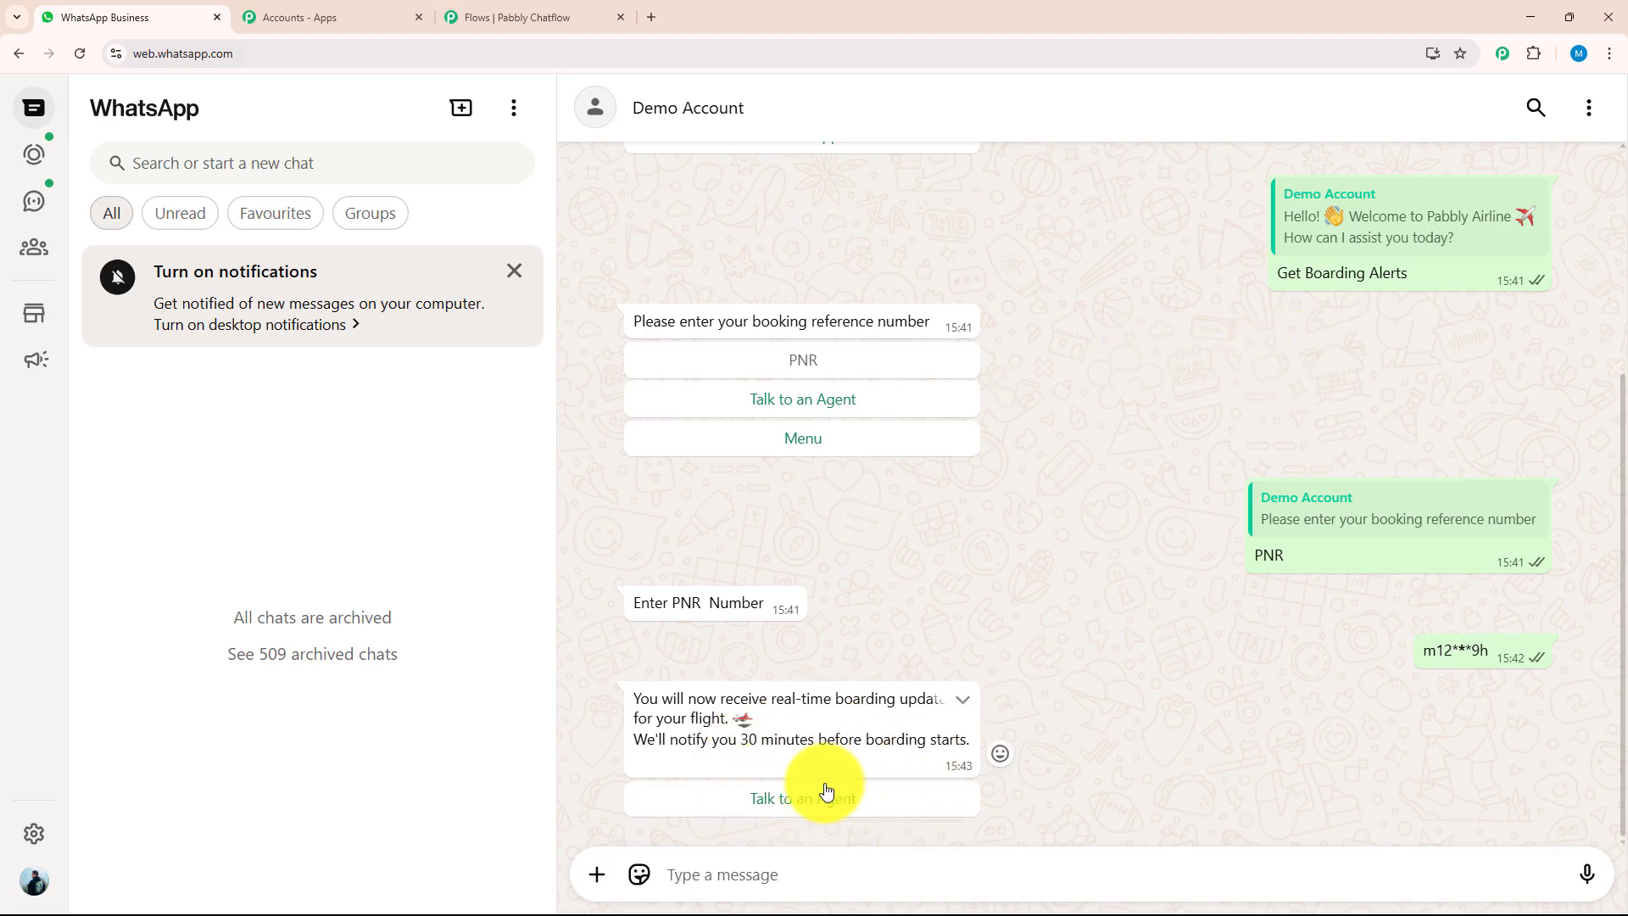
Ask the bot to talk to an agent and review the conversation from the greeting onward
left_click(853, 806)
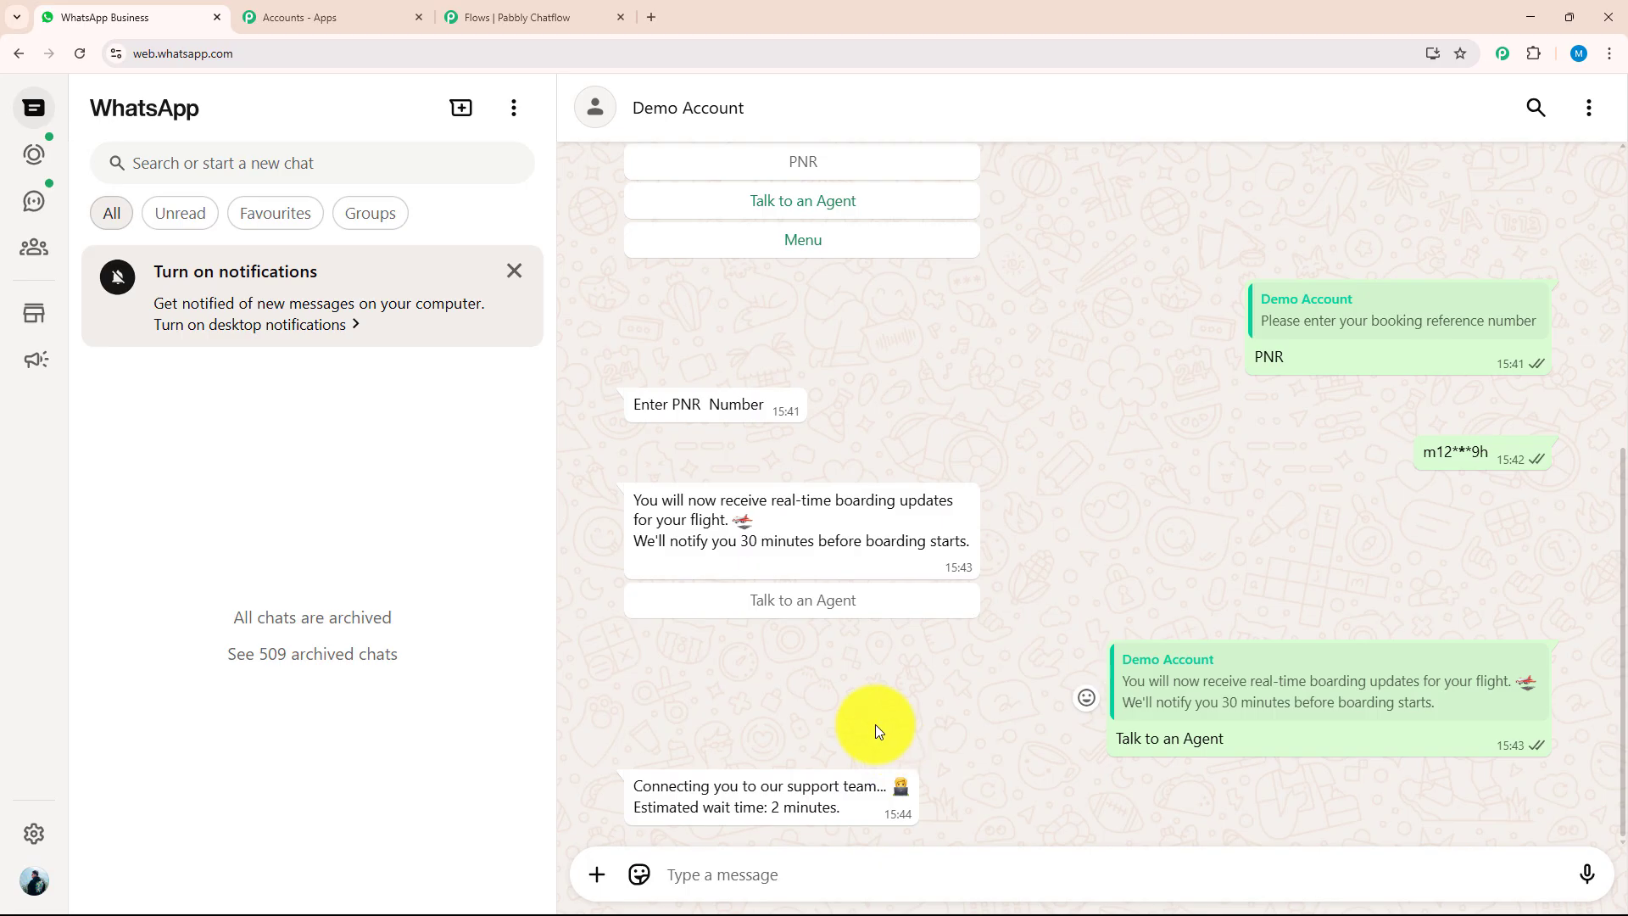
scroll(875, 725, "up", 3)
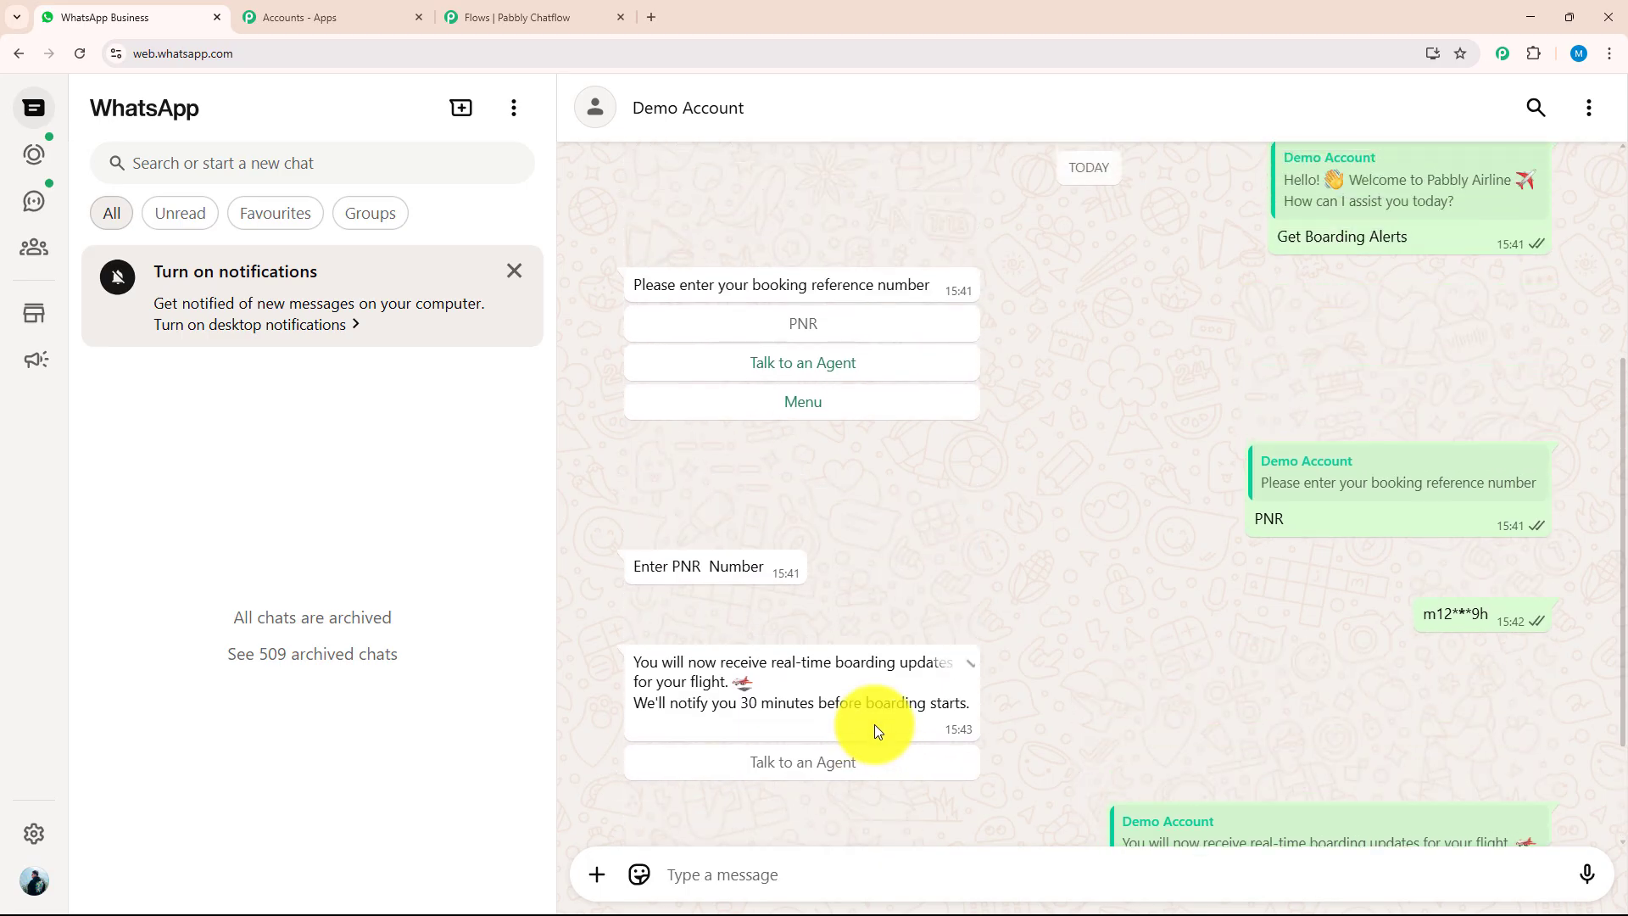
scroll(870, 721, "up", 3)
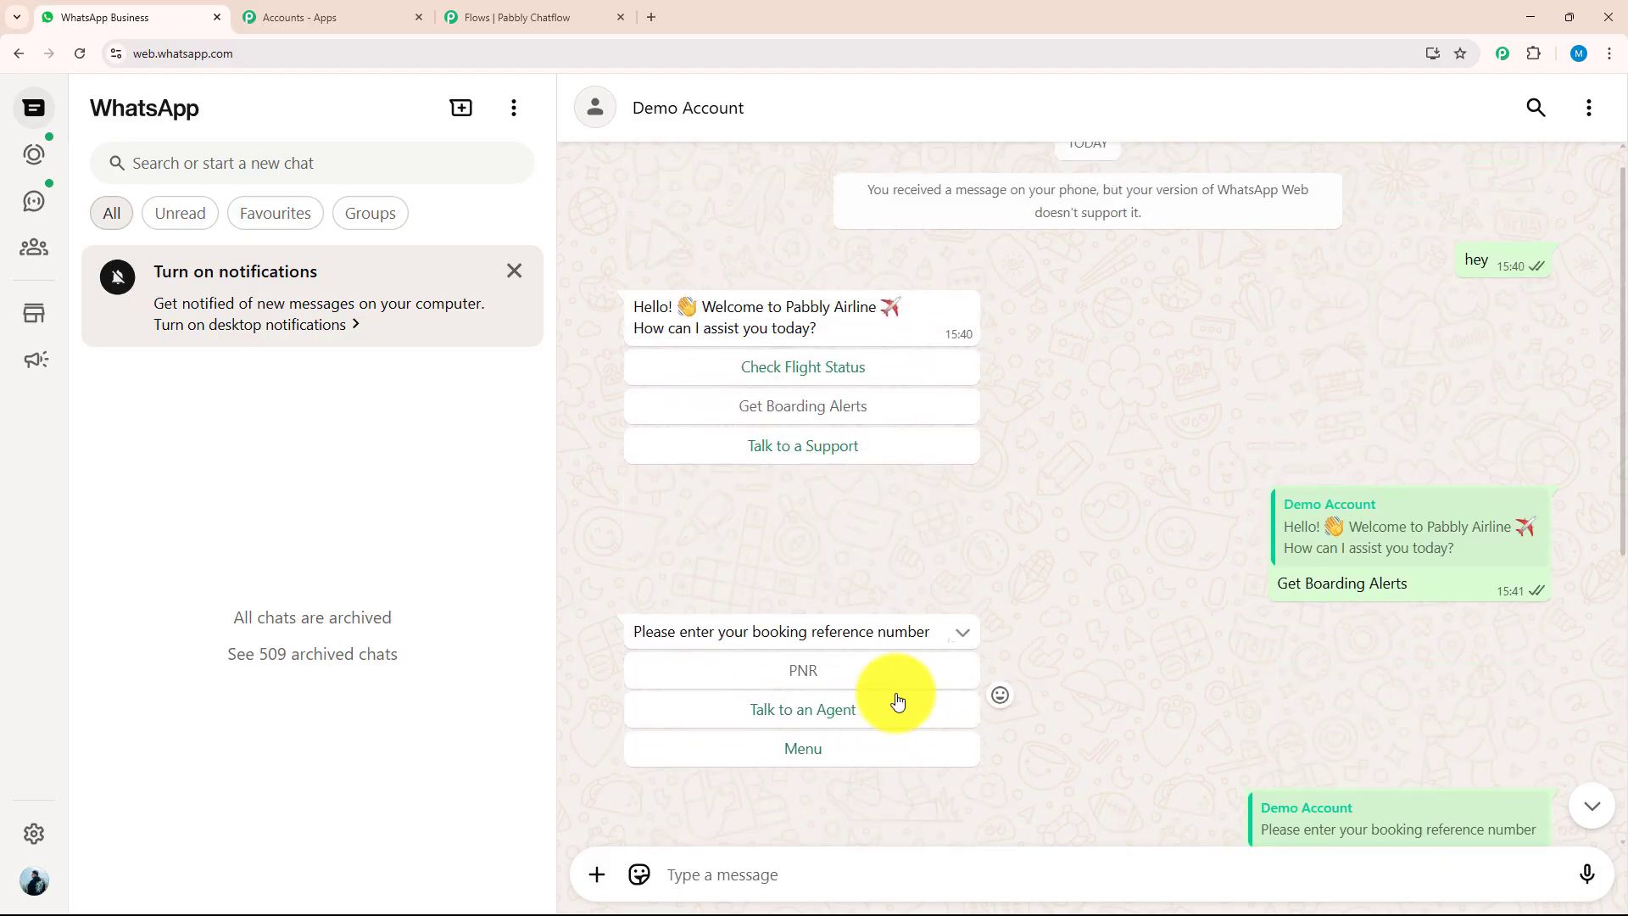
scroll(878, 680, "down", 4)
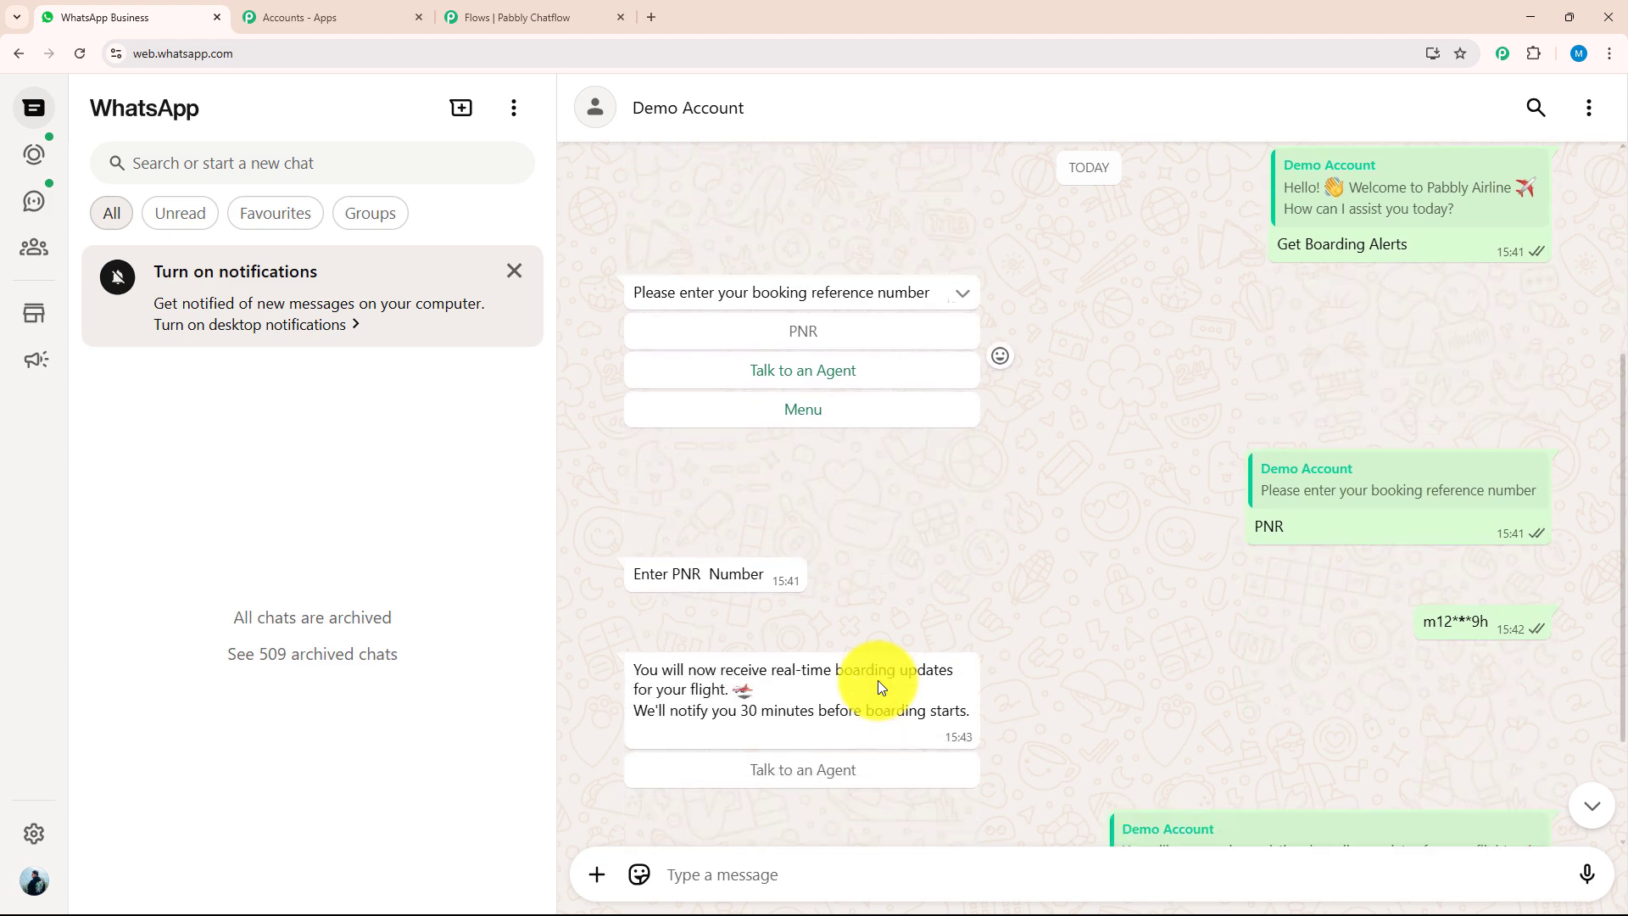
scroll(872, 685, "down", 1)
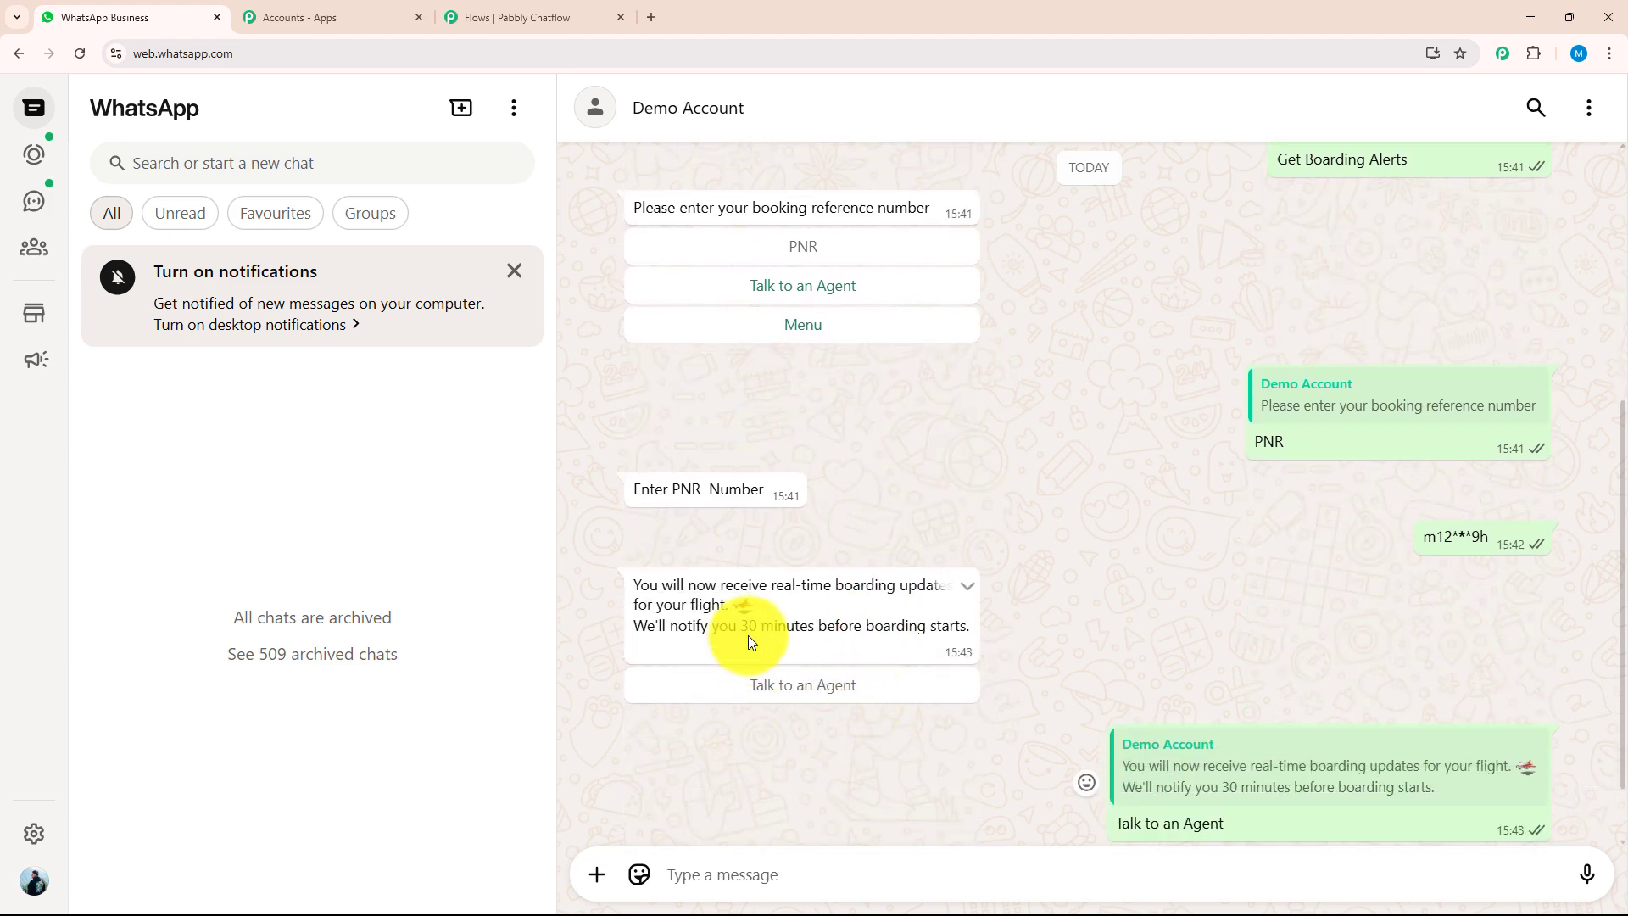
Open pabbly.com/chatflow in a new browser tab and go through sign-in to the Pabbly Chatflow dashboard
left_click(651, 18)
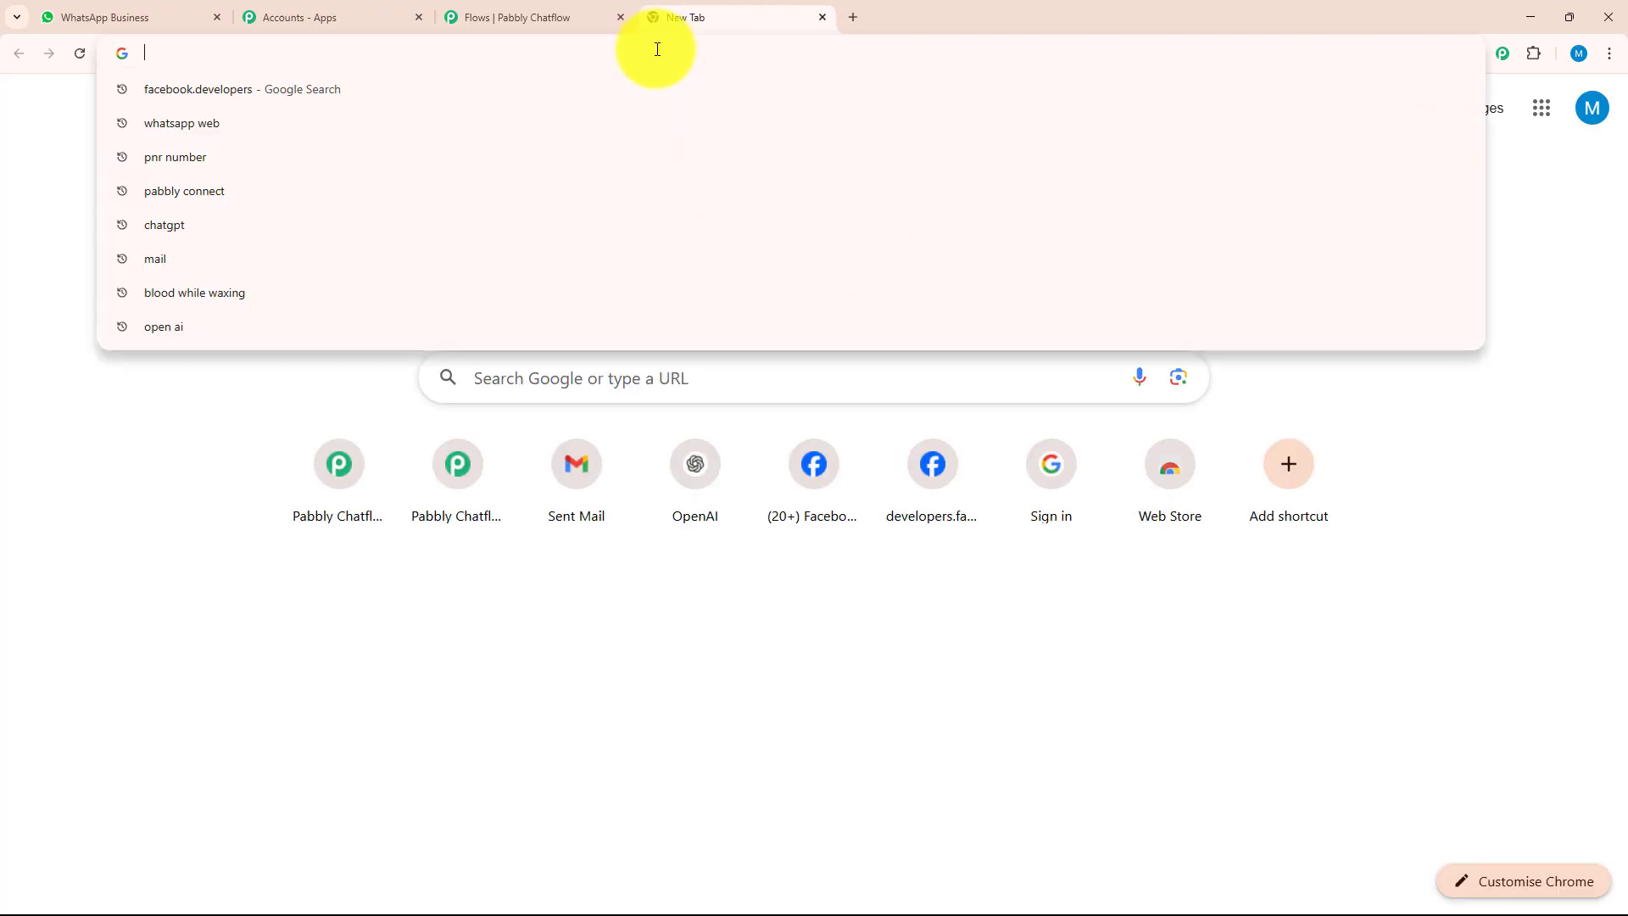
type("p")
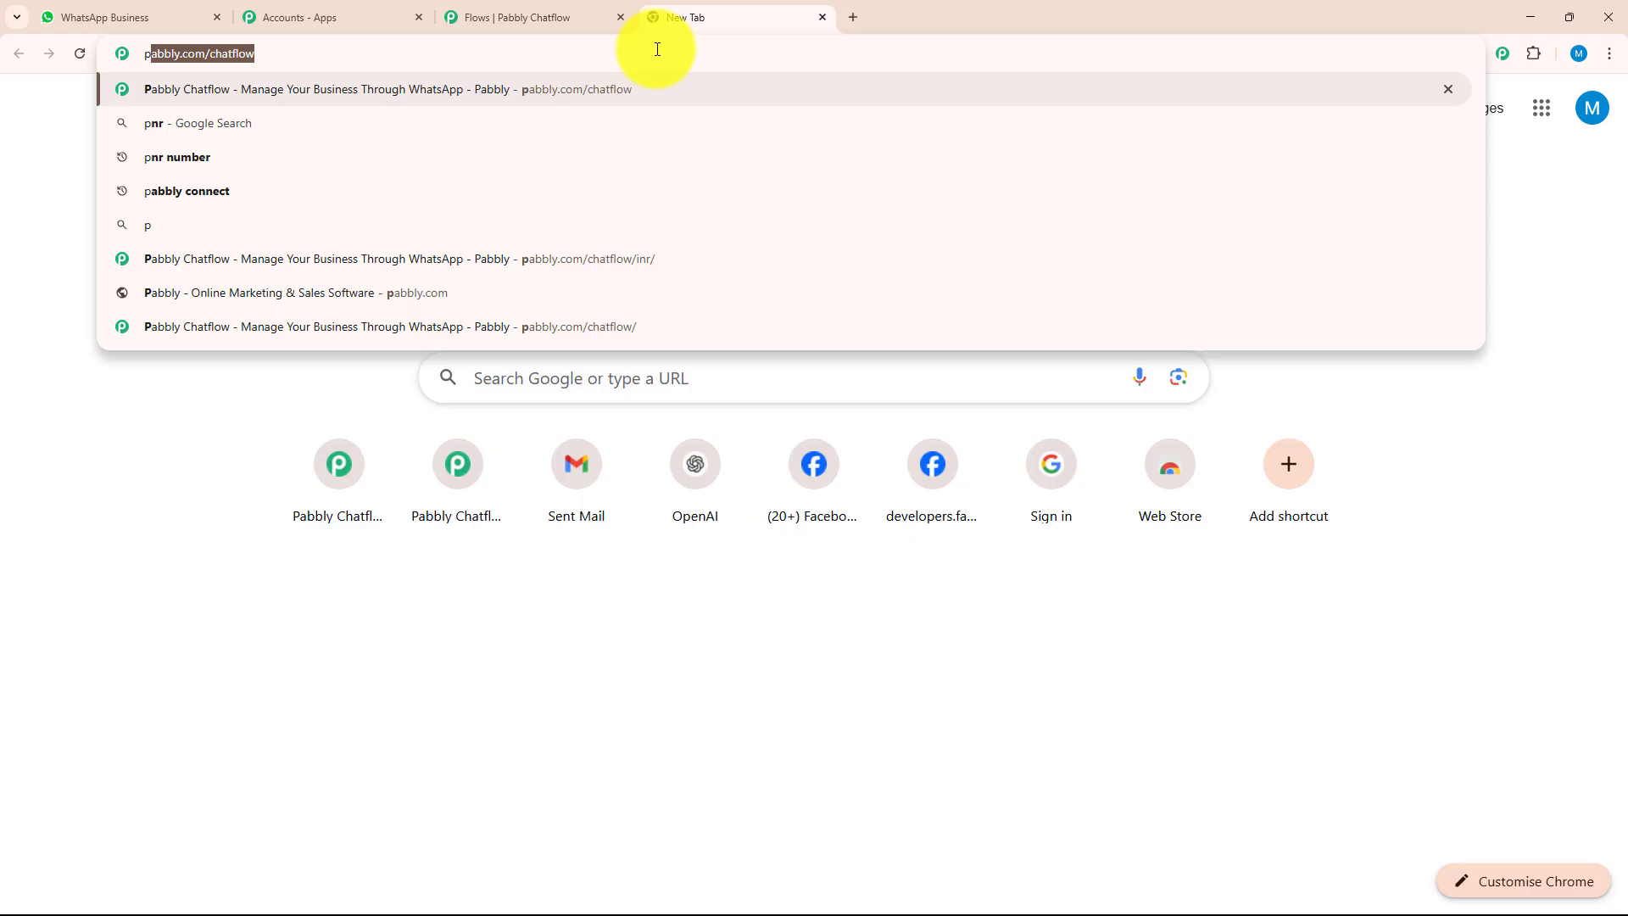
key("Return")
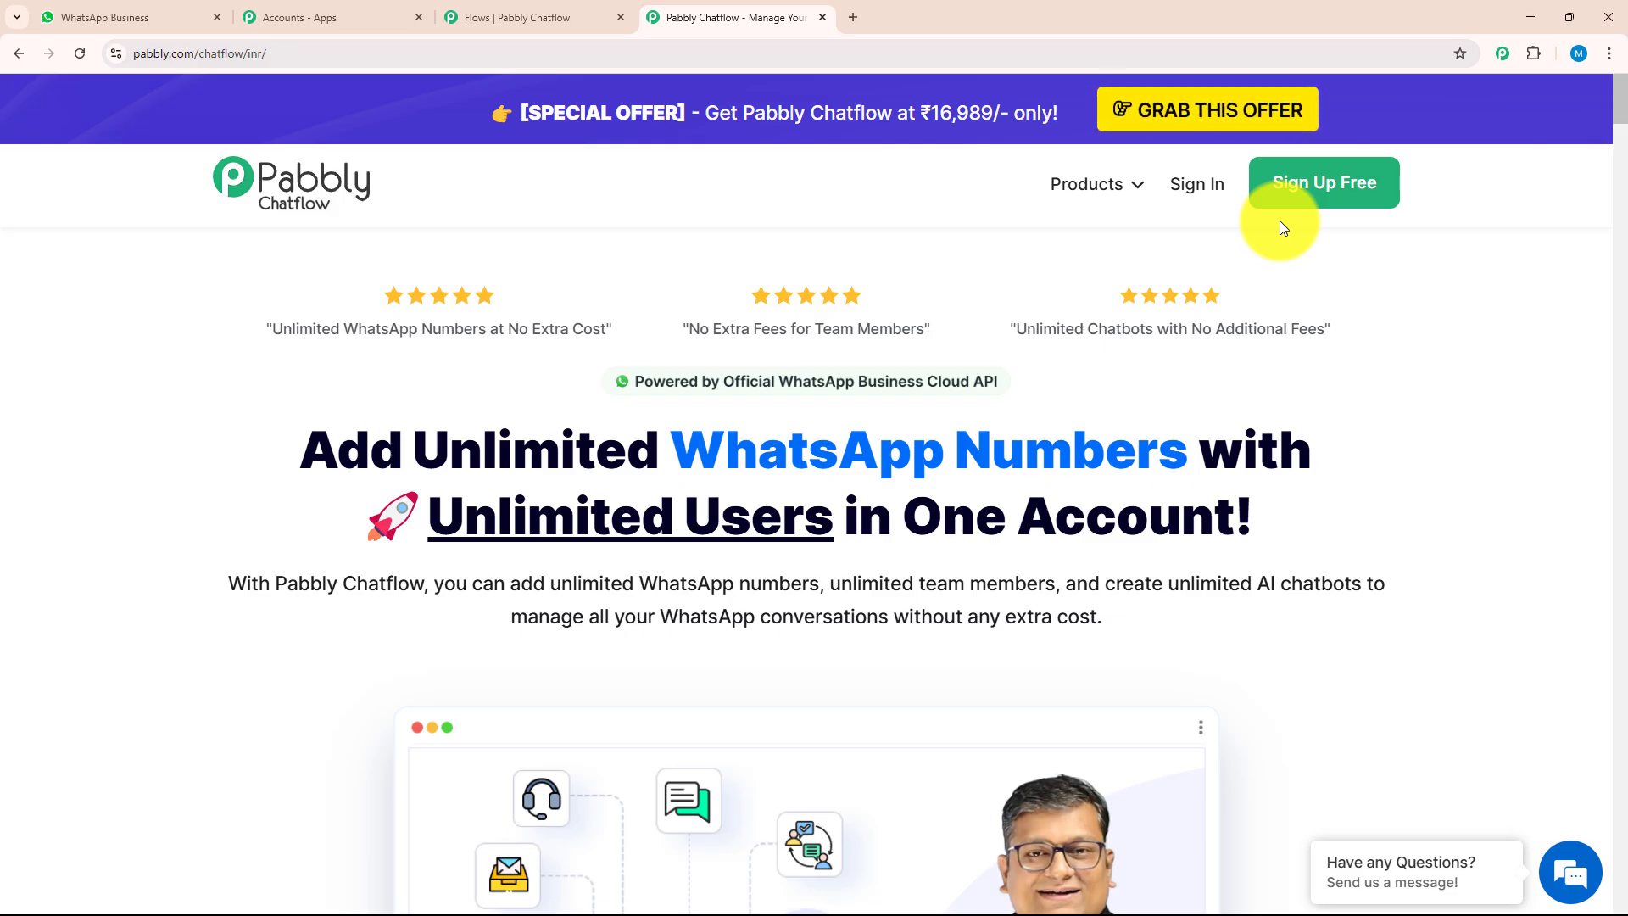
left_click(1197, 204)
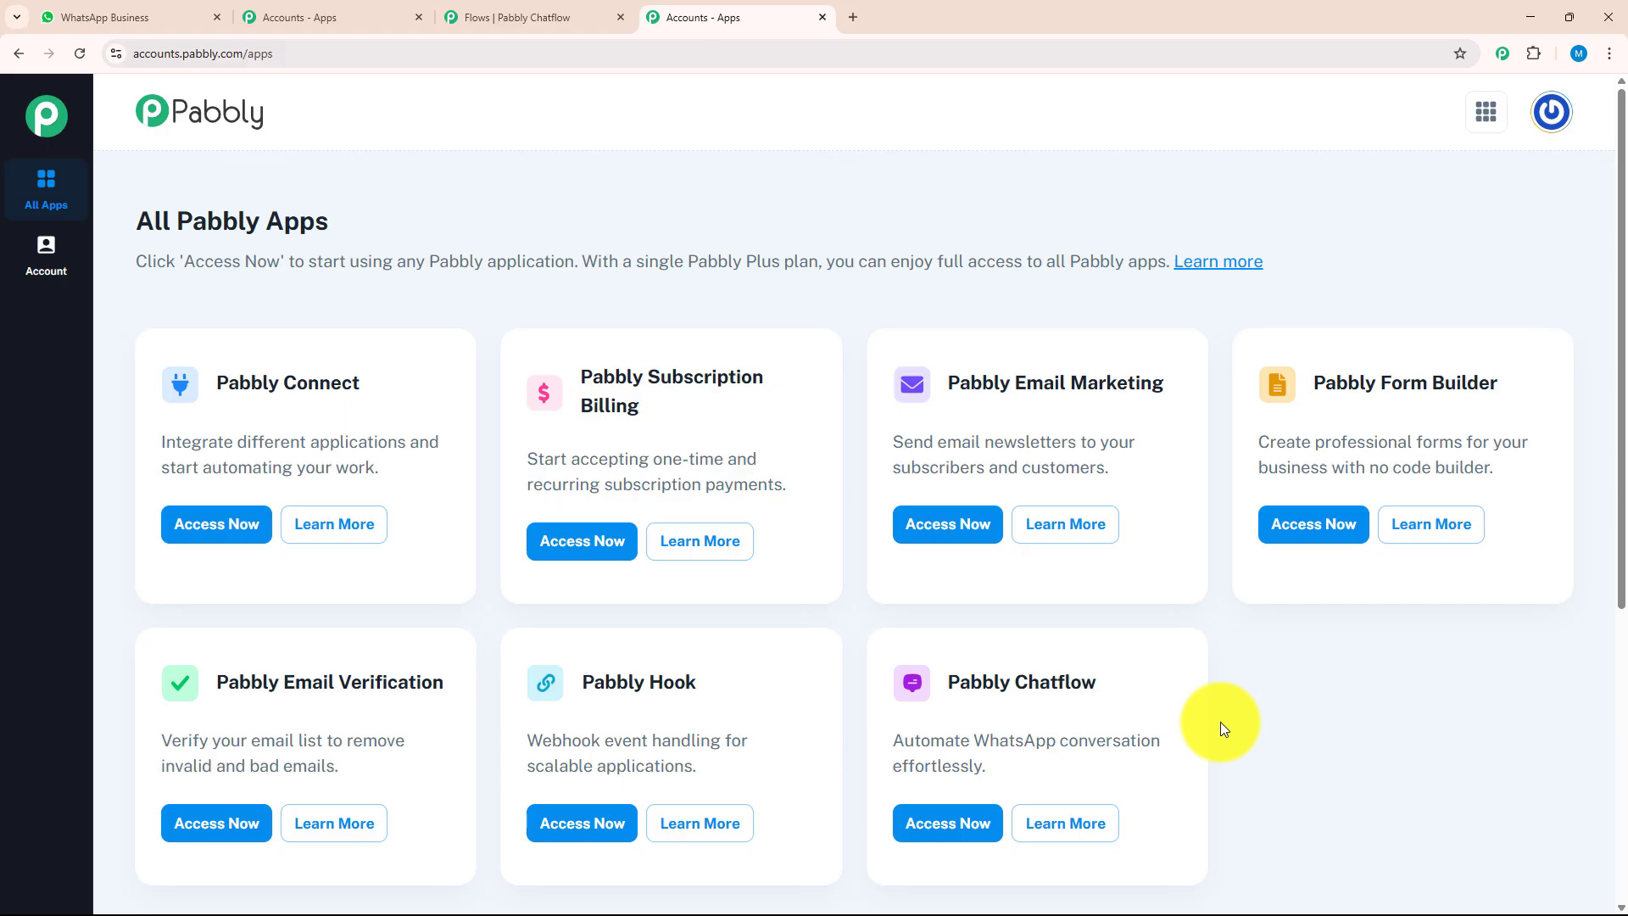
left_click(983, 837)
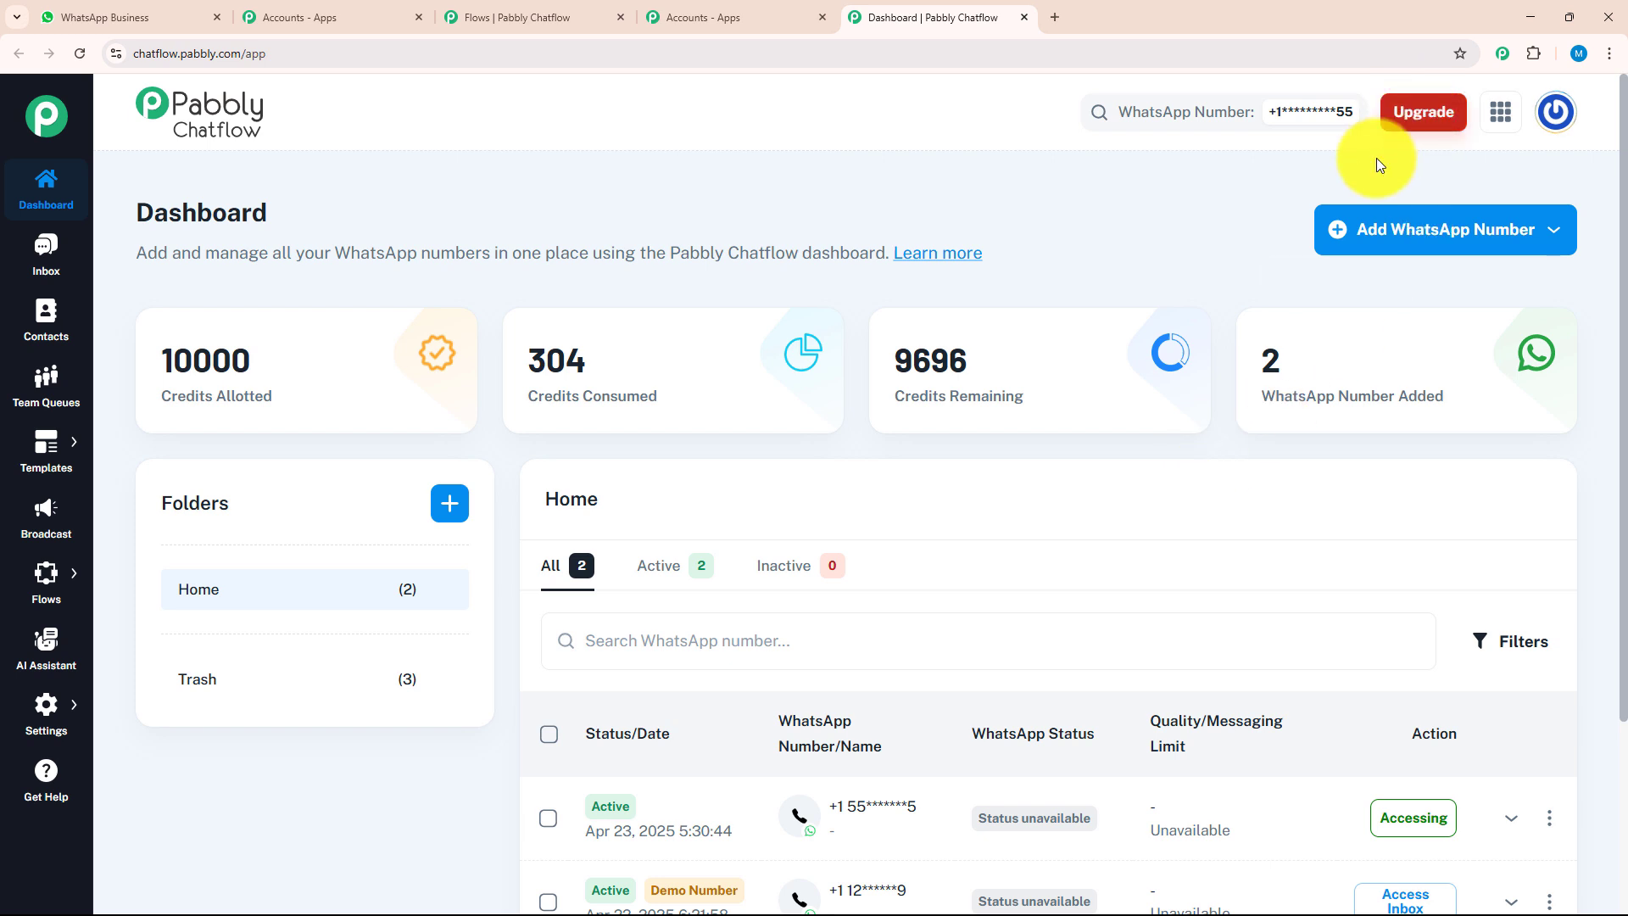
Examine the Manual Token Connect and WhatsApp Connect forms for adding a WhatsApp number
left_click(1368, 253)
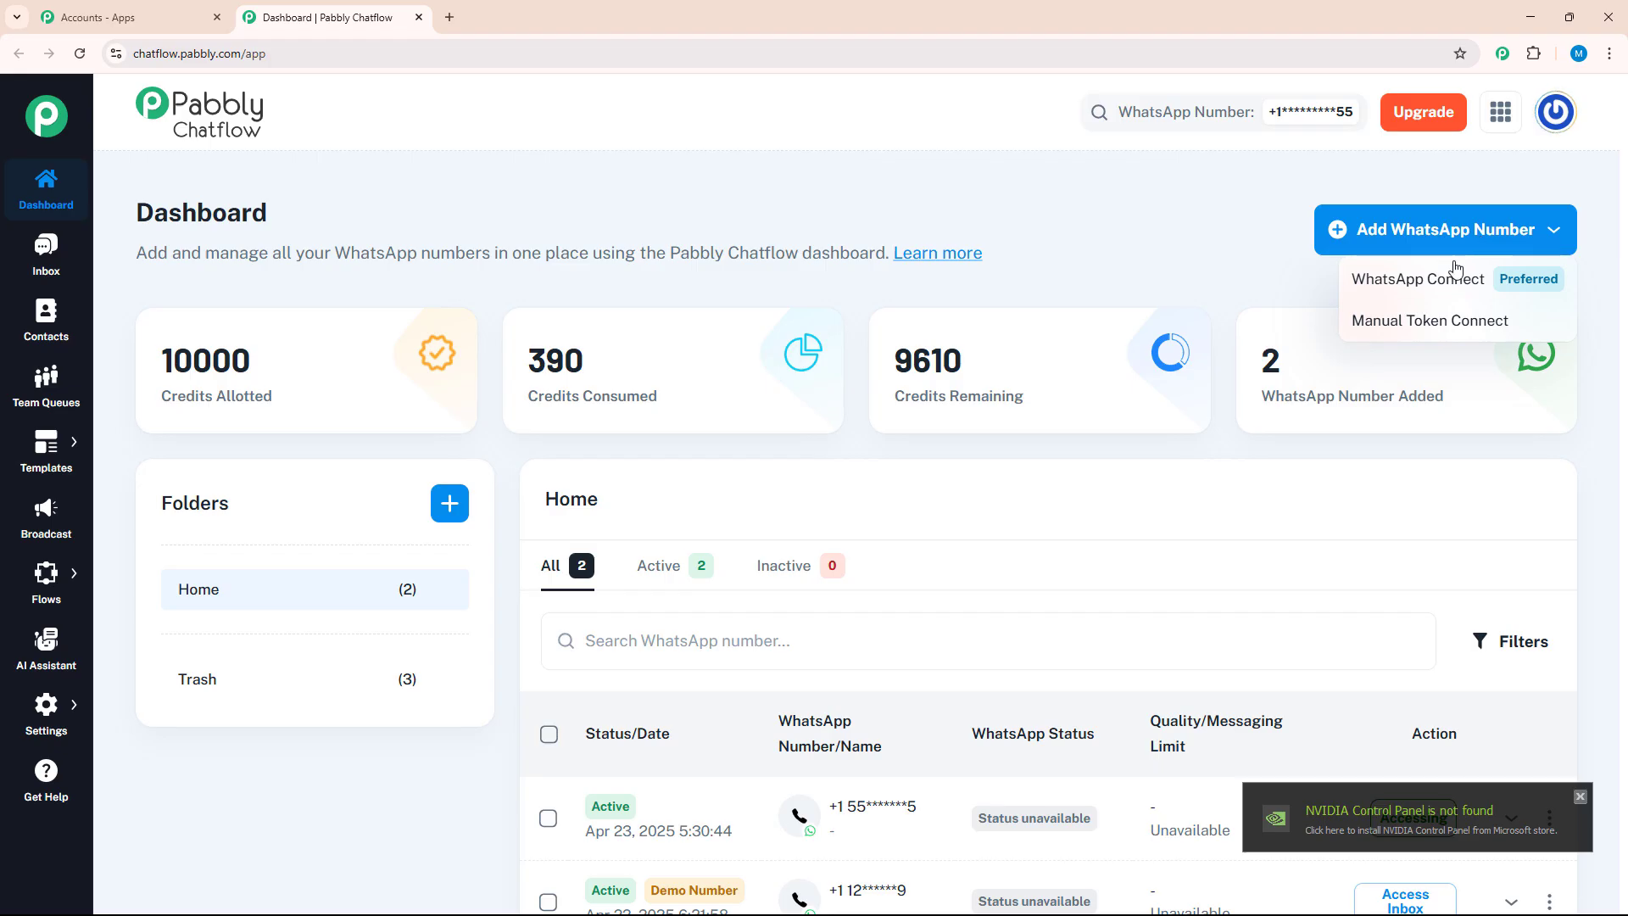
left_click(1456, 317)
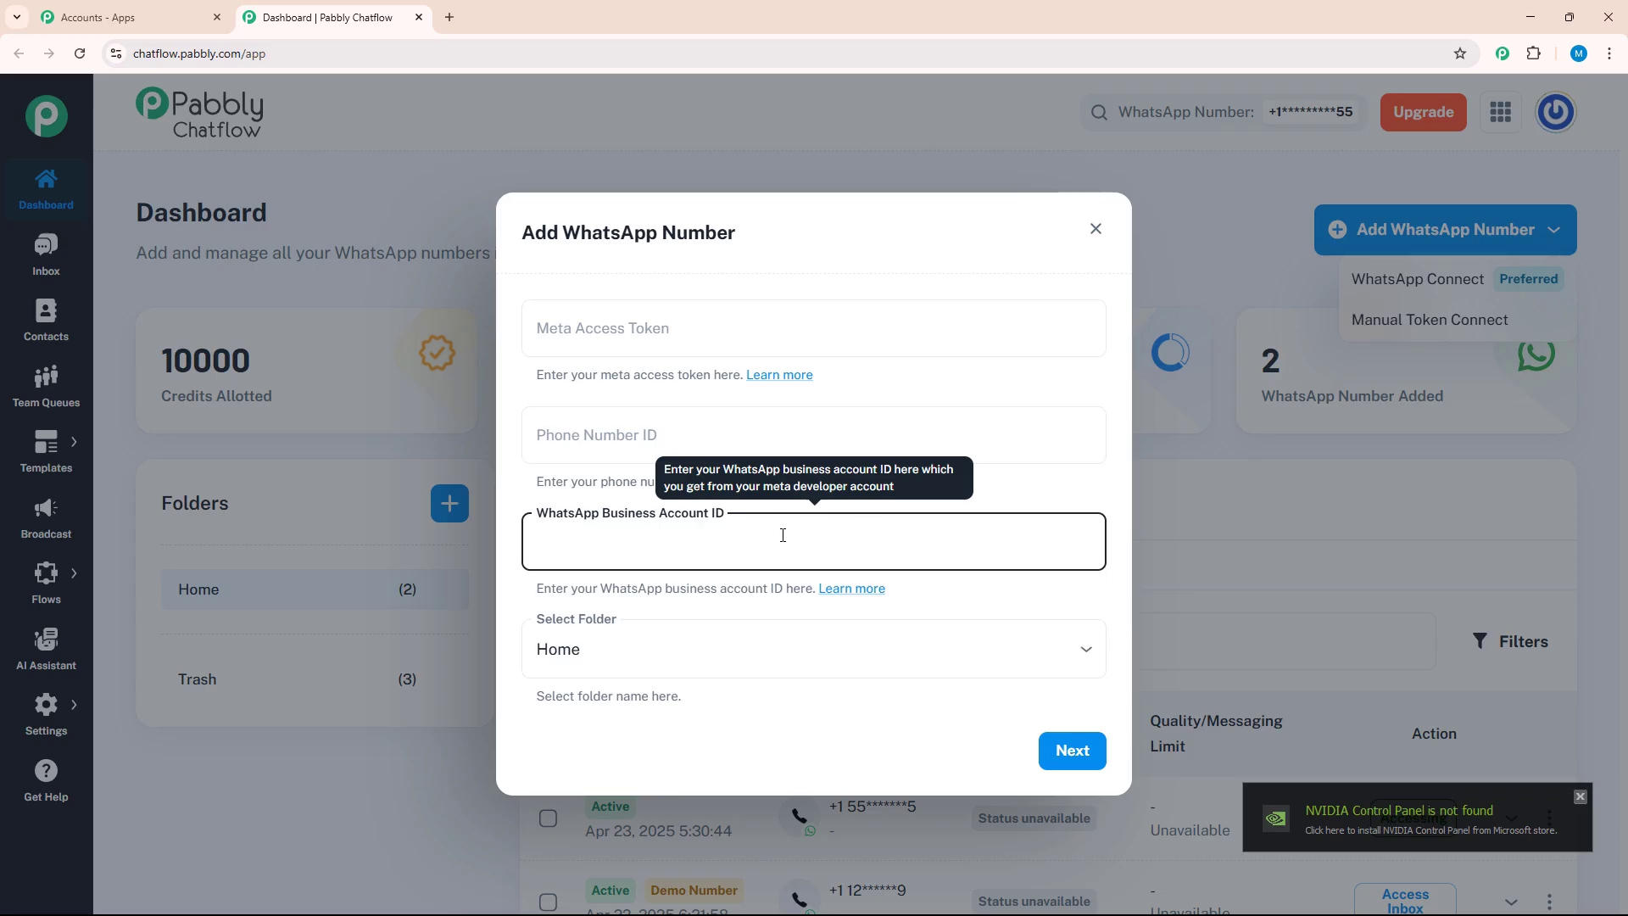
left_click(1381, 280)
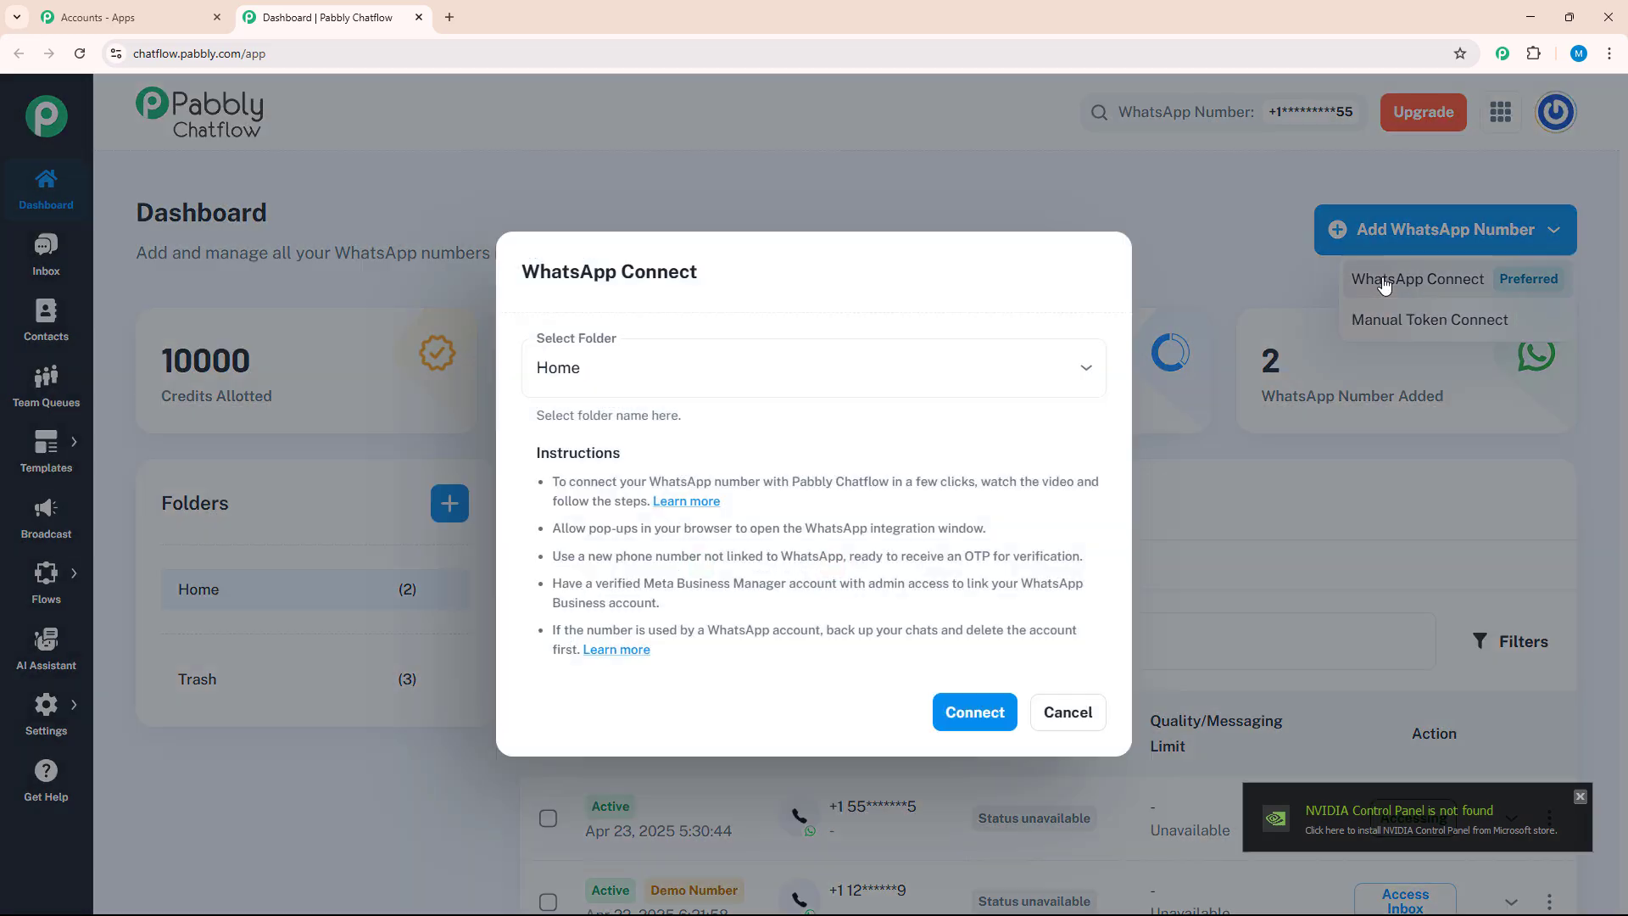
left_click(1384, 282)
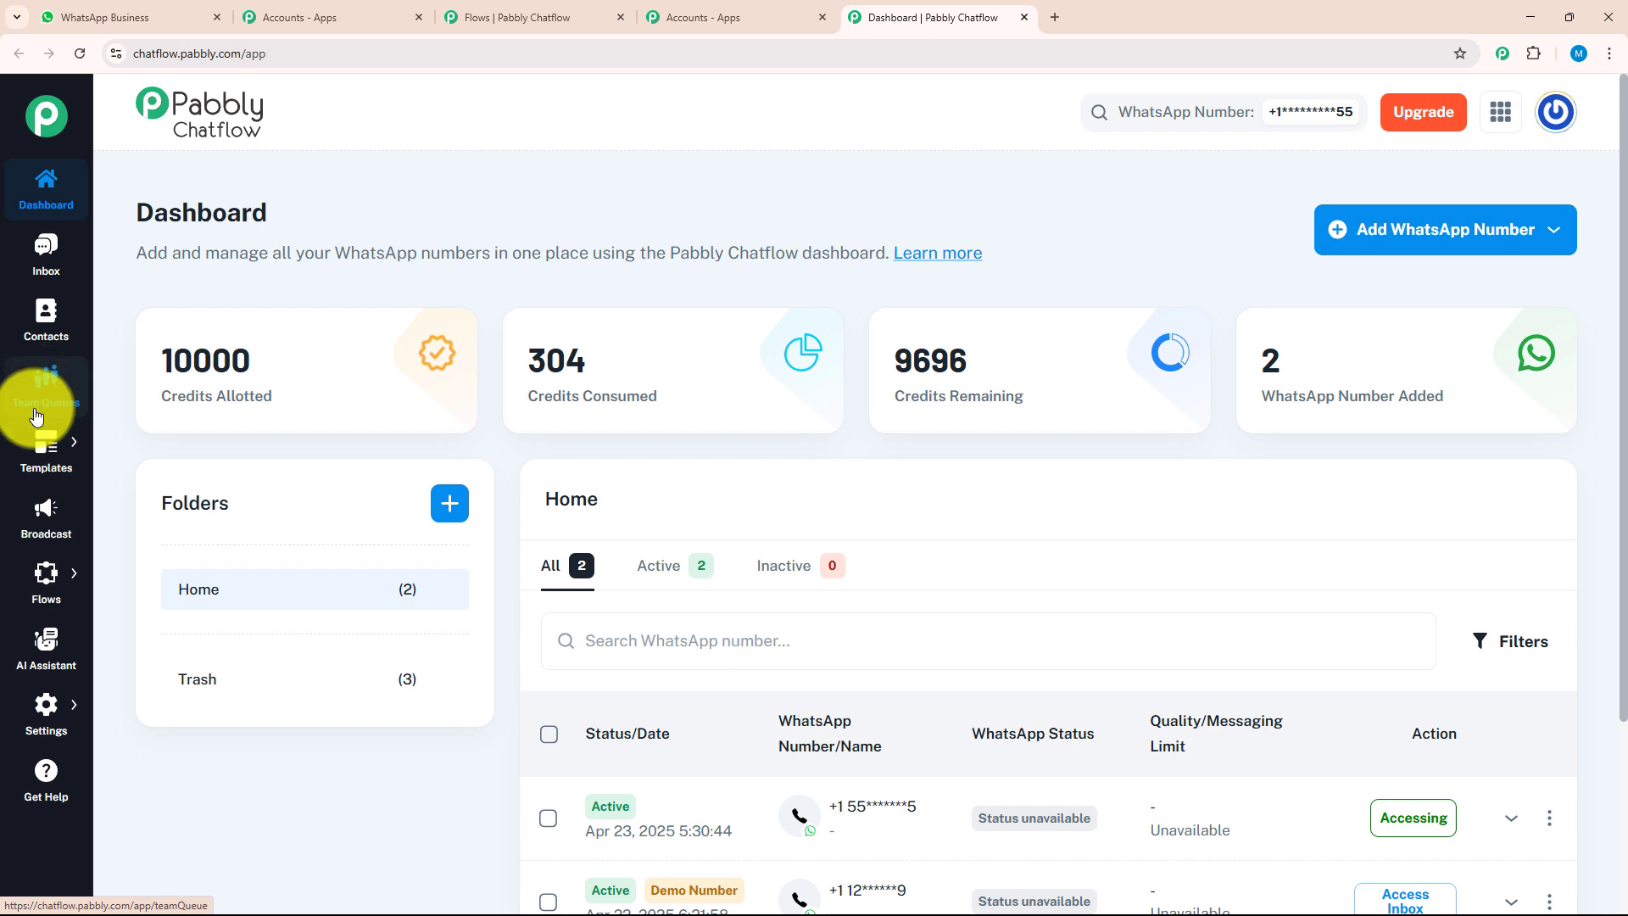
Create a new flow in the Flow Builder, leaving its start node without a template
mouse_move(37, 454)
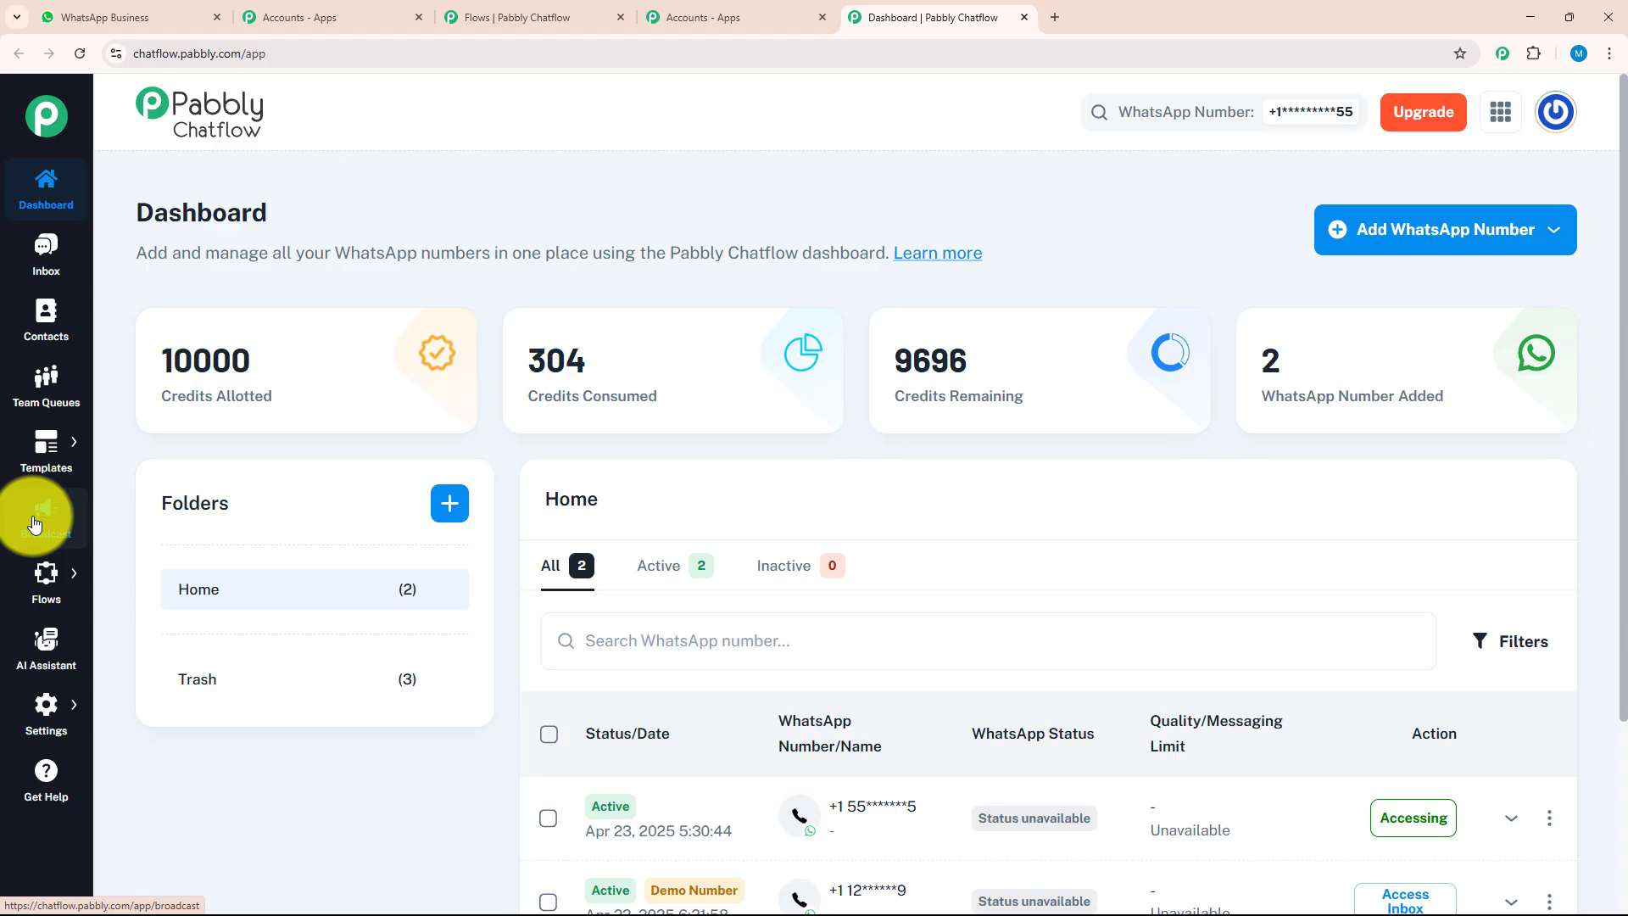
mouse_move(34, 589)
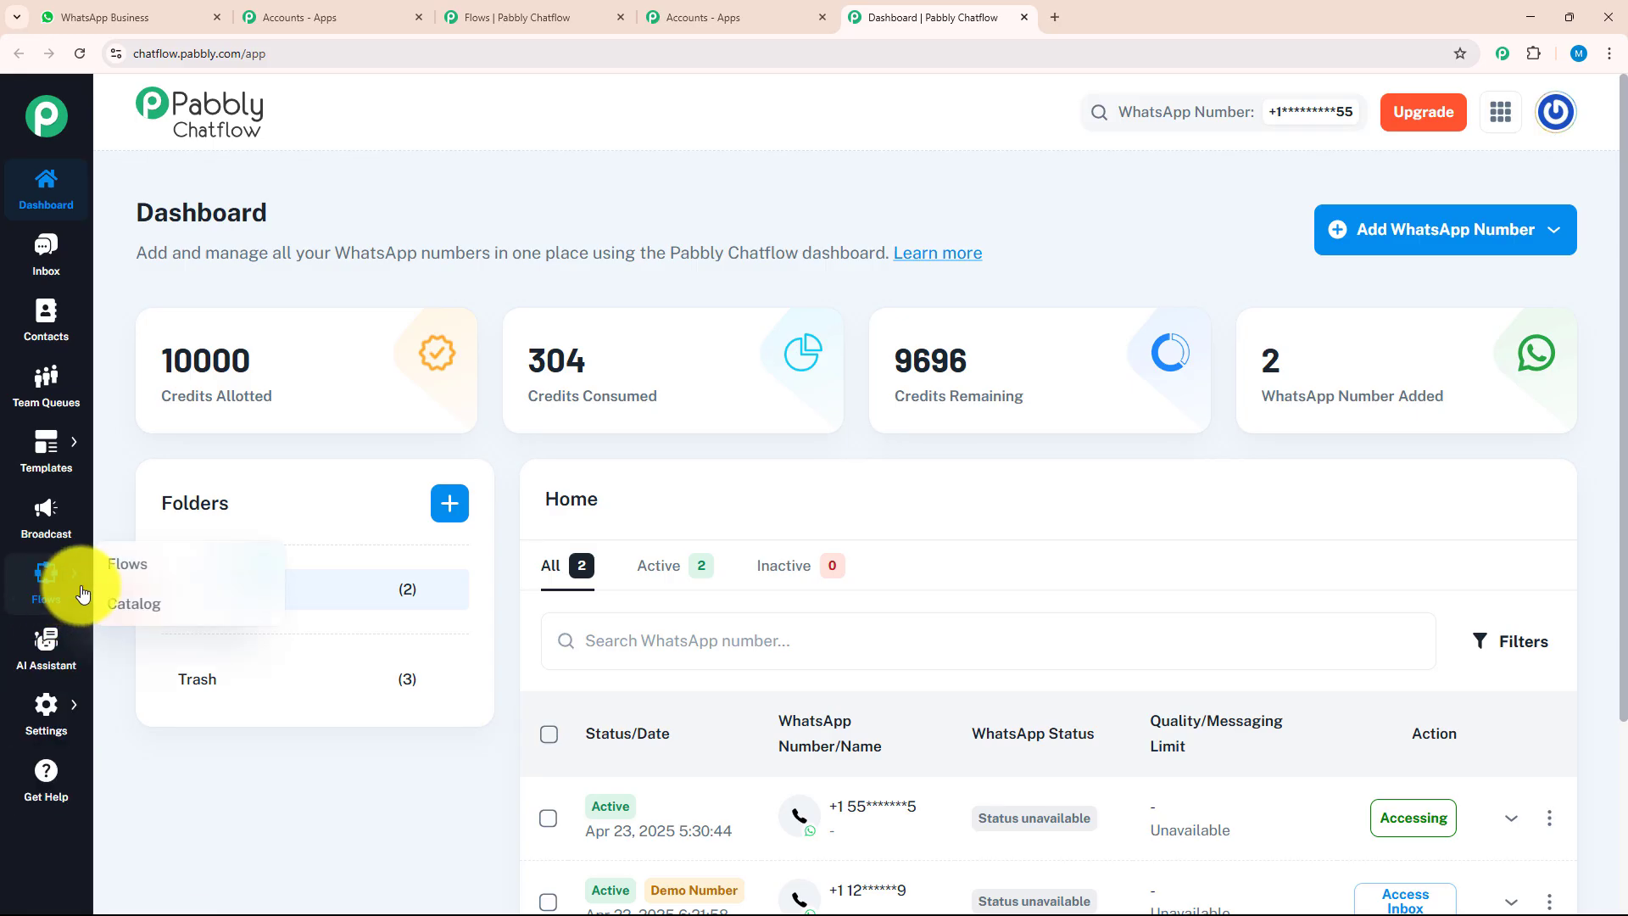
left_click(125, 570)
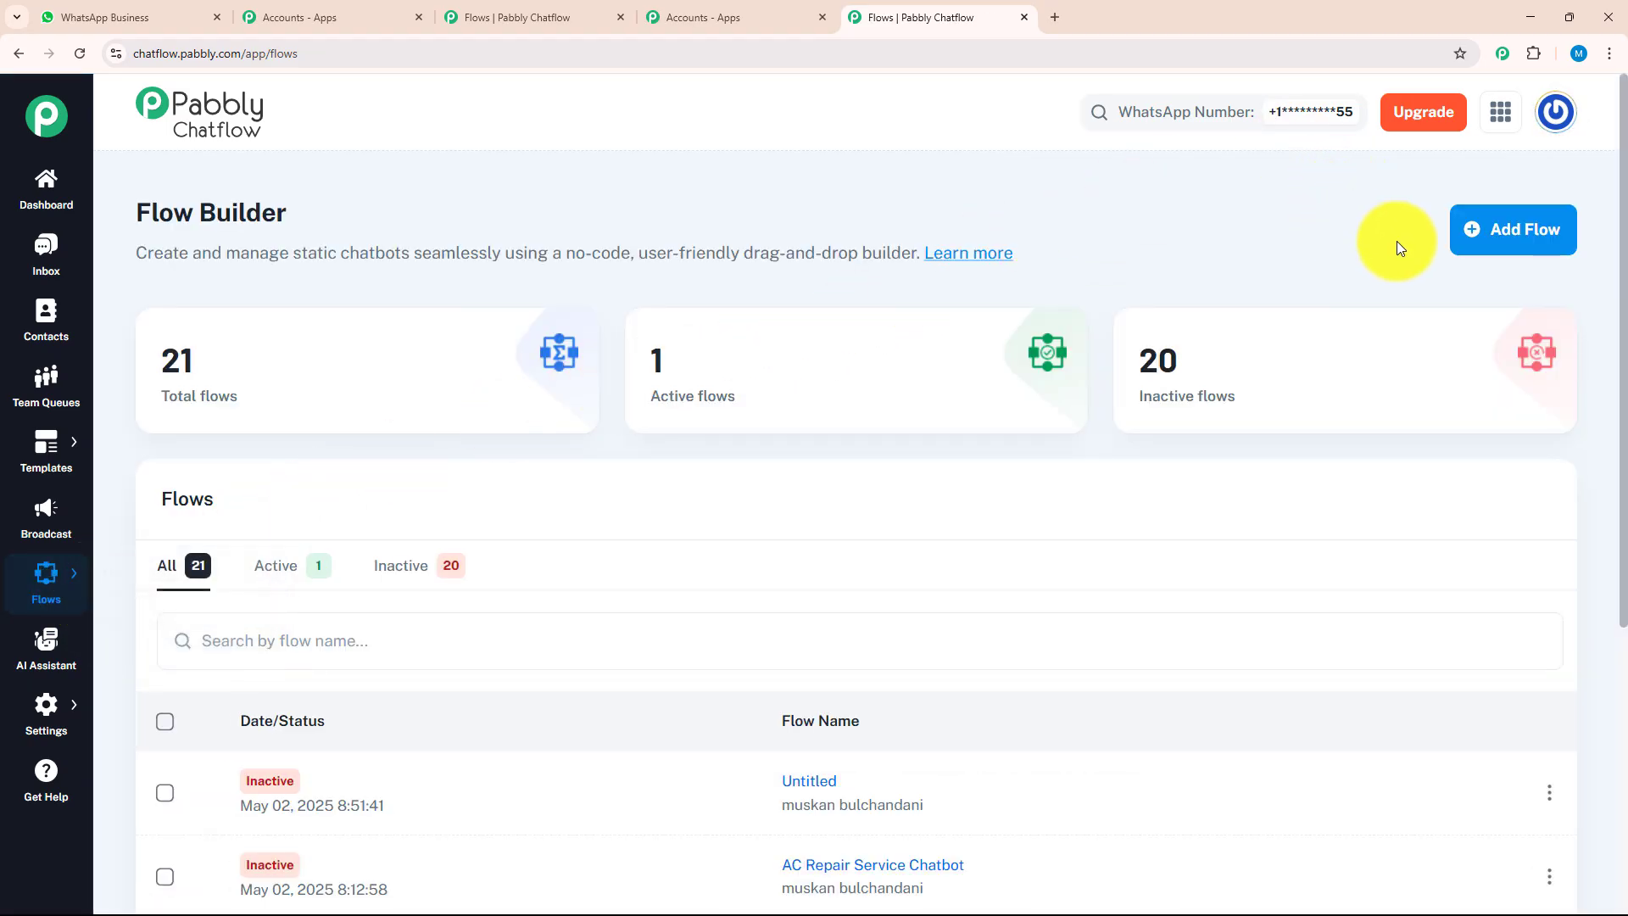
left_click(1473, 240)
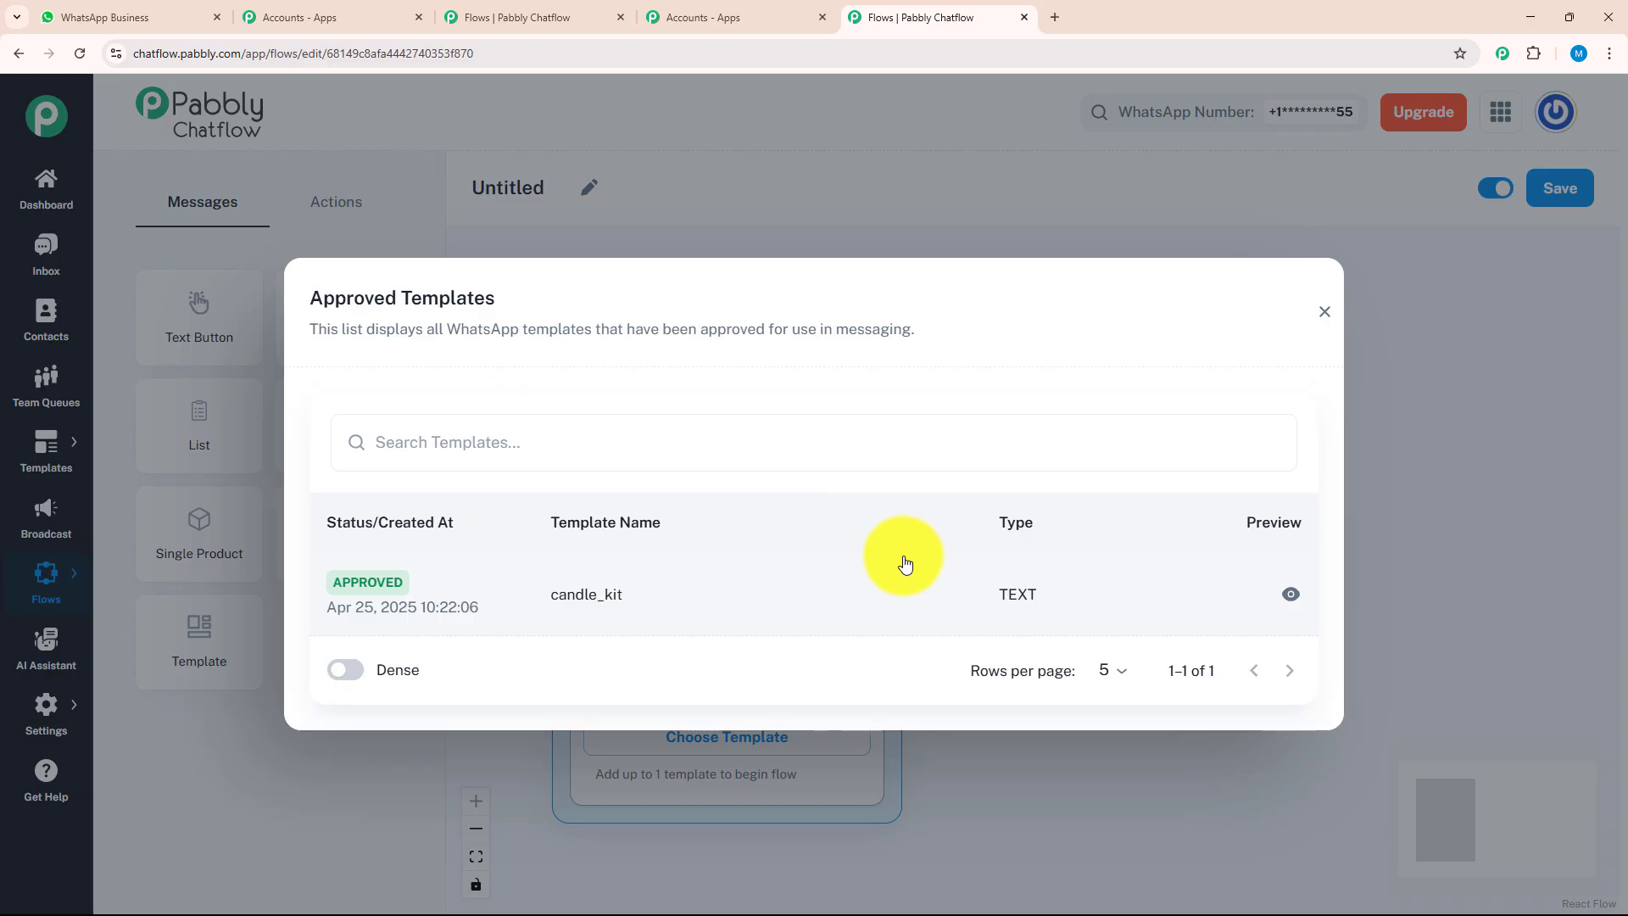
left_click(1324, 311)
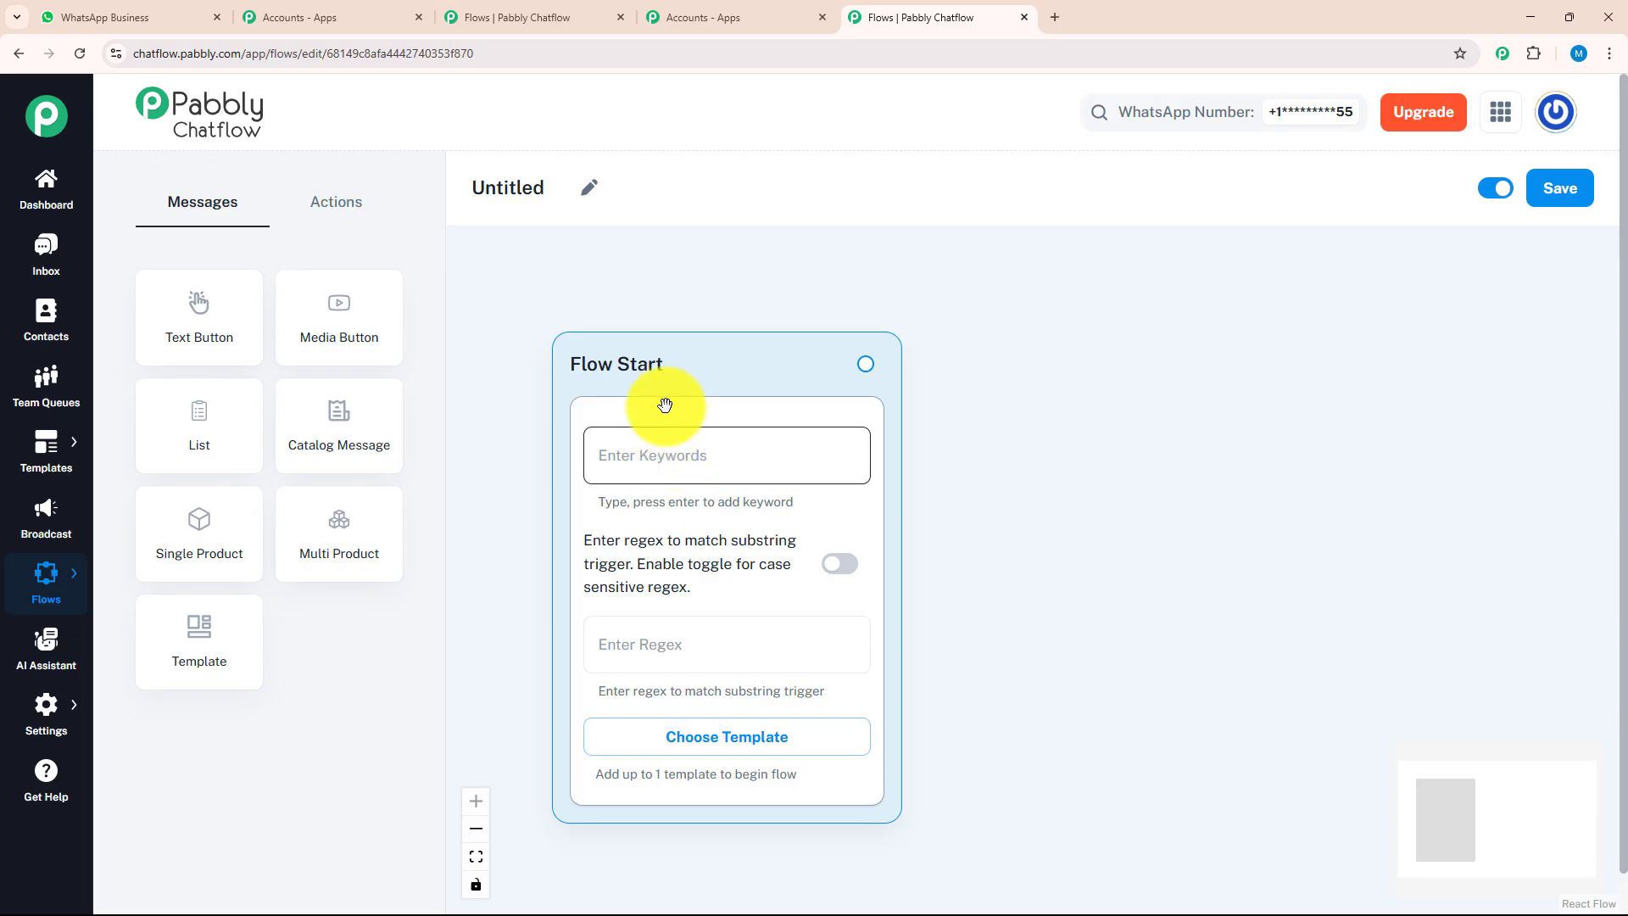
Rename the new flow as "Airline Enquiry Bot"
left_click(584, 195)
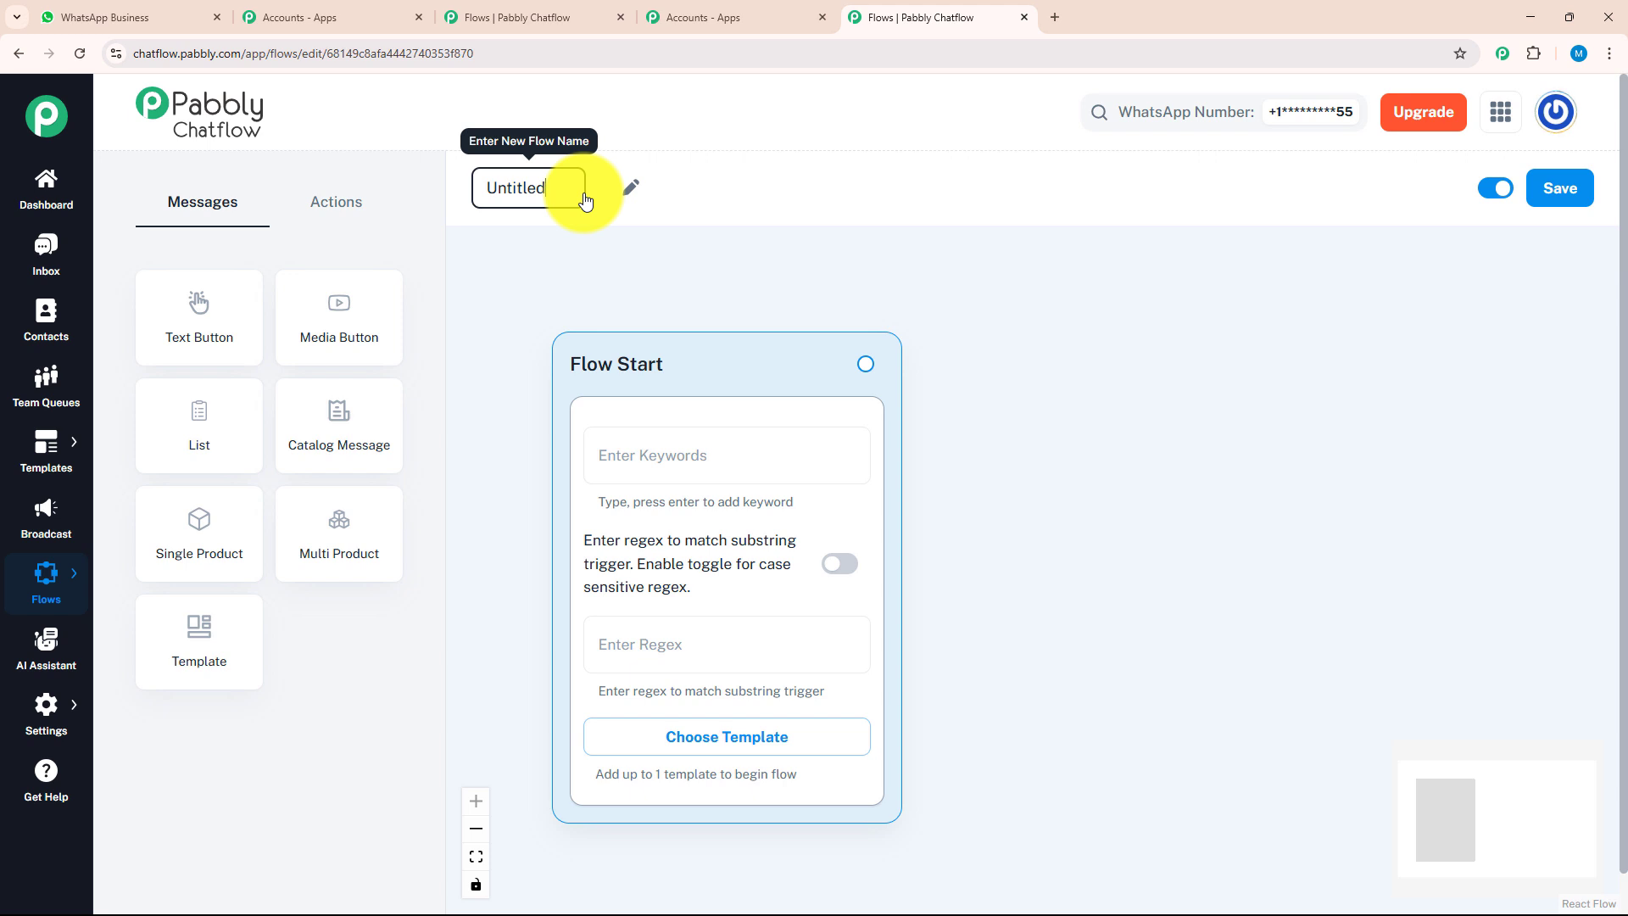
key("ctrl+a")
key("BackSpace")
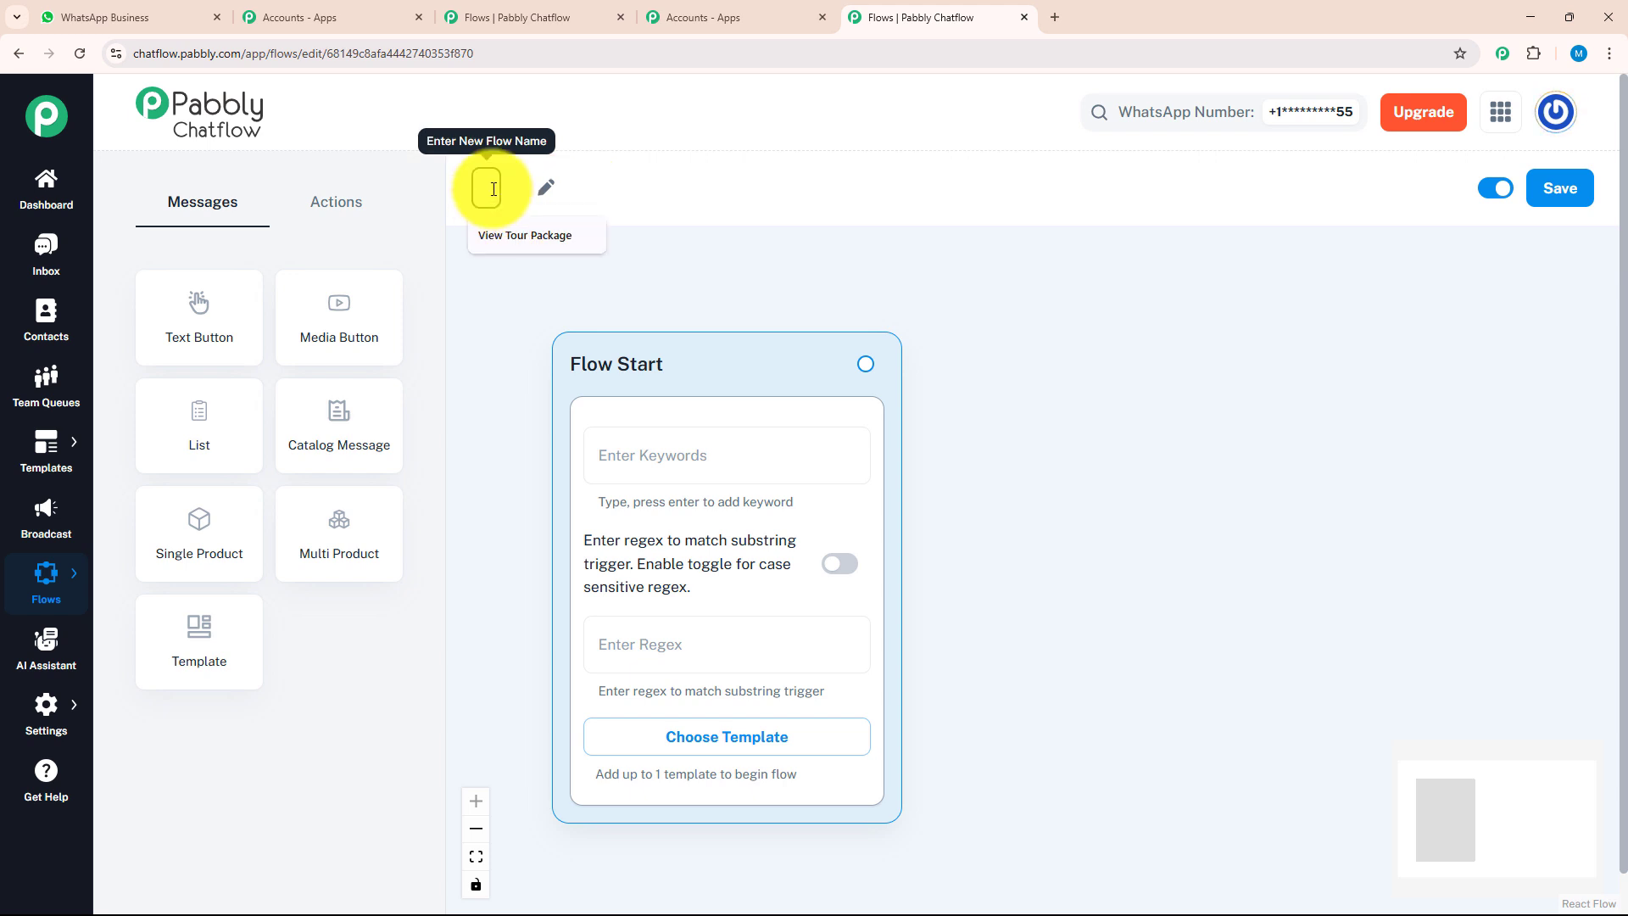
type("Airline  Enquiry Bot")
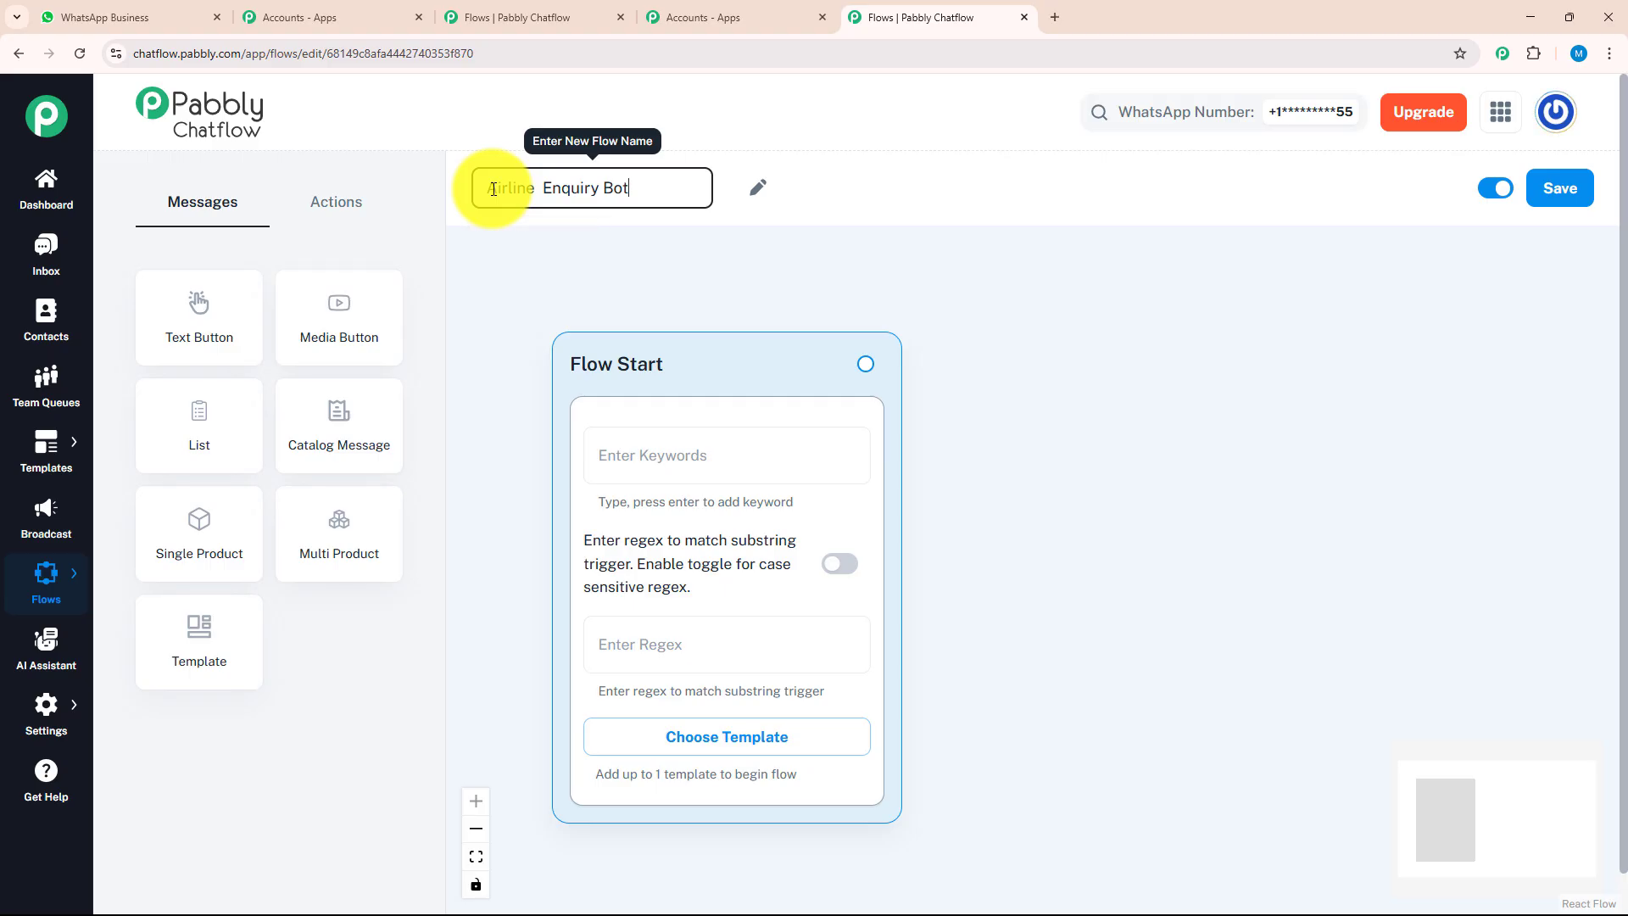
left_click(851, 206)
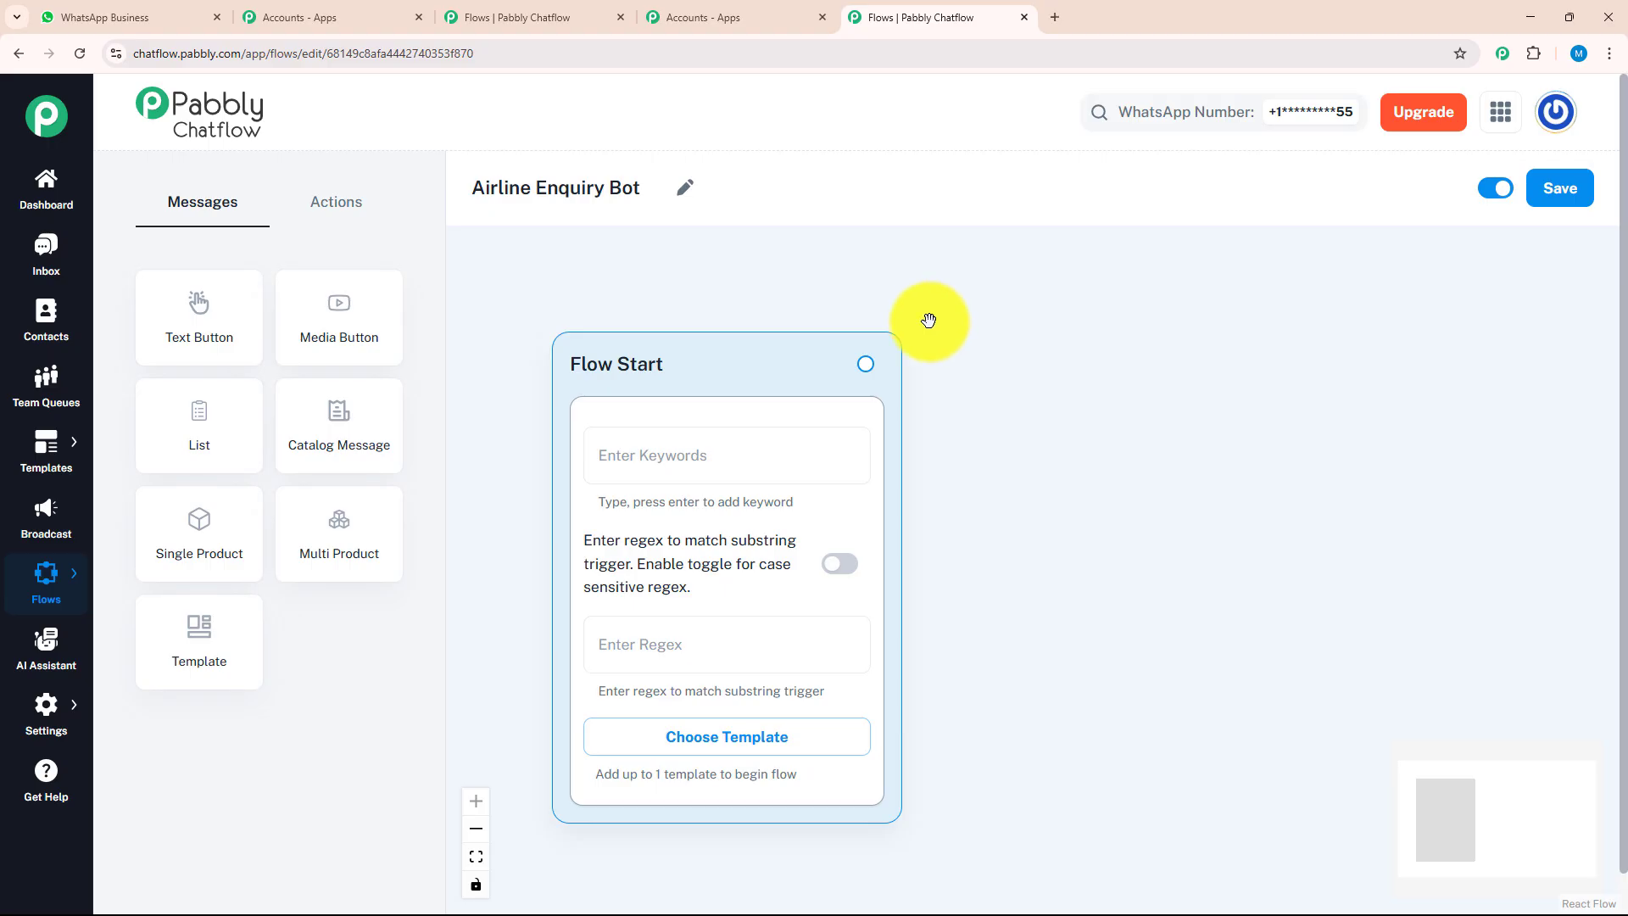
Set the Flow Start node's trigger regex to [\s\S]+
left_click(787, 654)
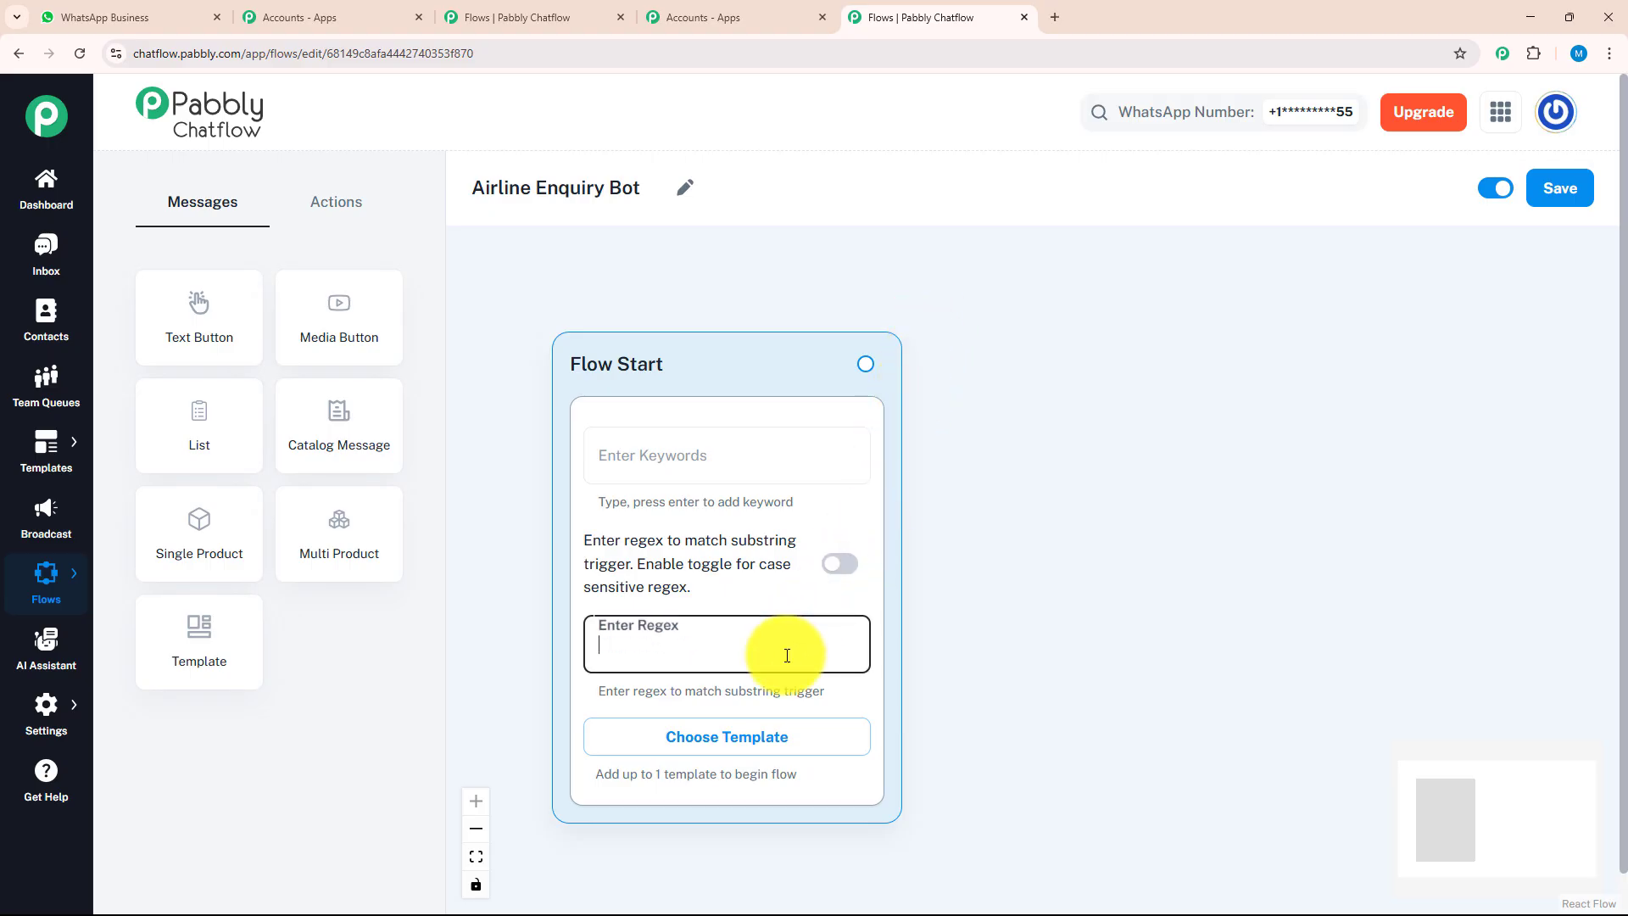
type("[\\s\\S]+")
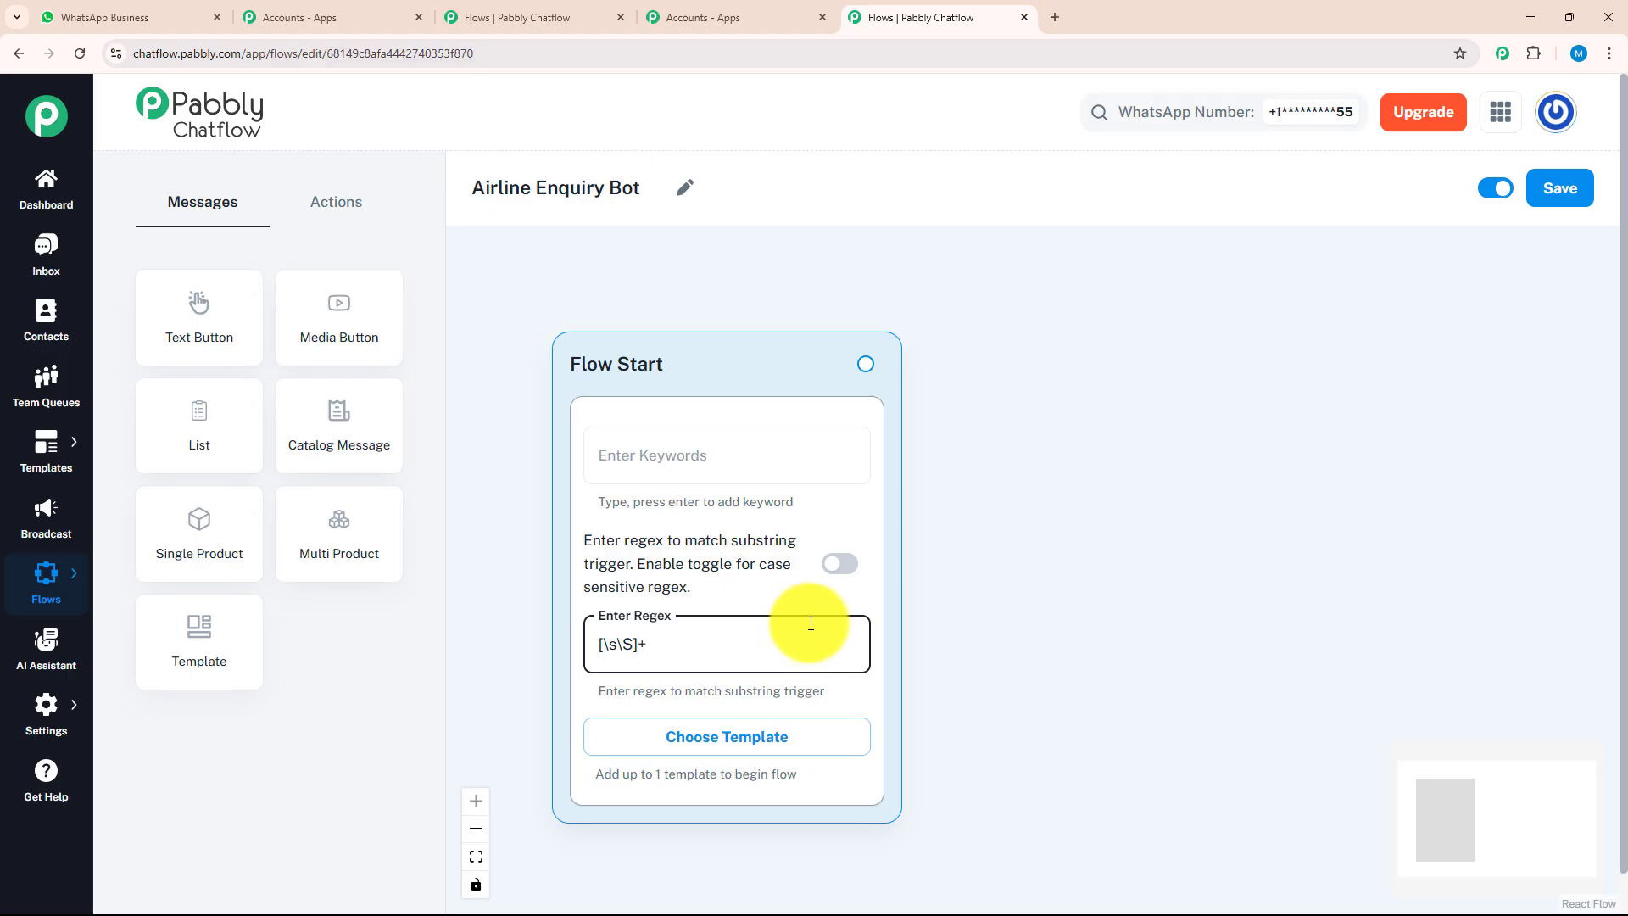
left_click(867, 365)
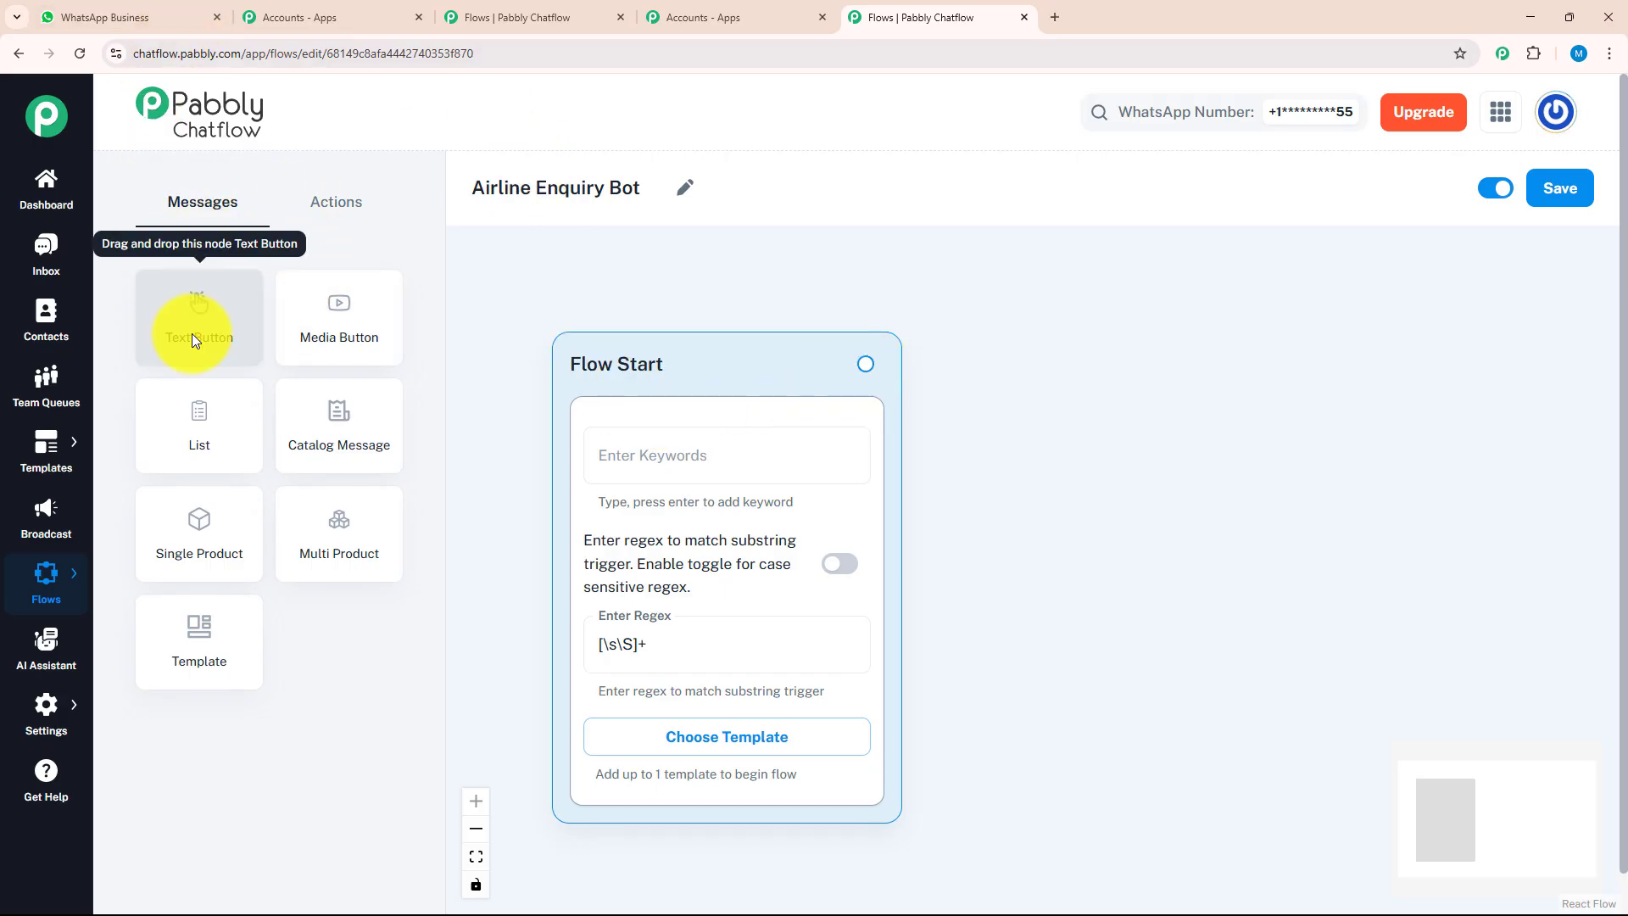
Add a Text Button message node beside Flow Start and connect the Flow Start output to it
left_click_drag(192, 334, 1030, 516)
left_click_drag(992, 425, 873, 359)
left_click_drag(739, 296, 894, 676)
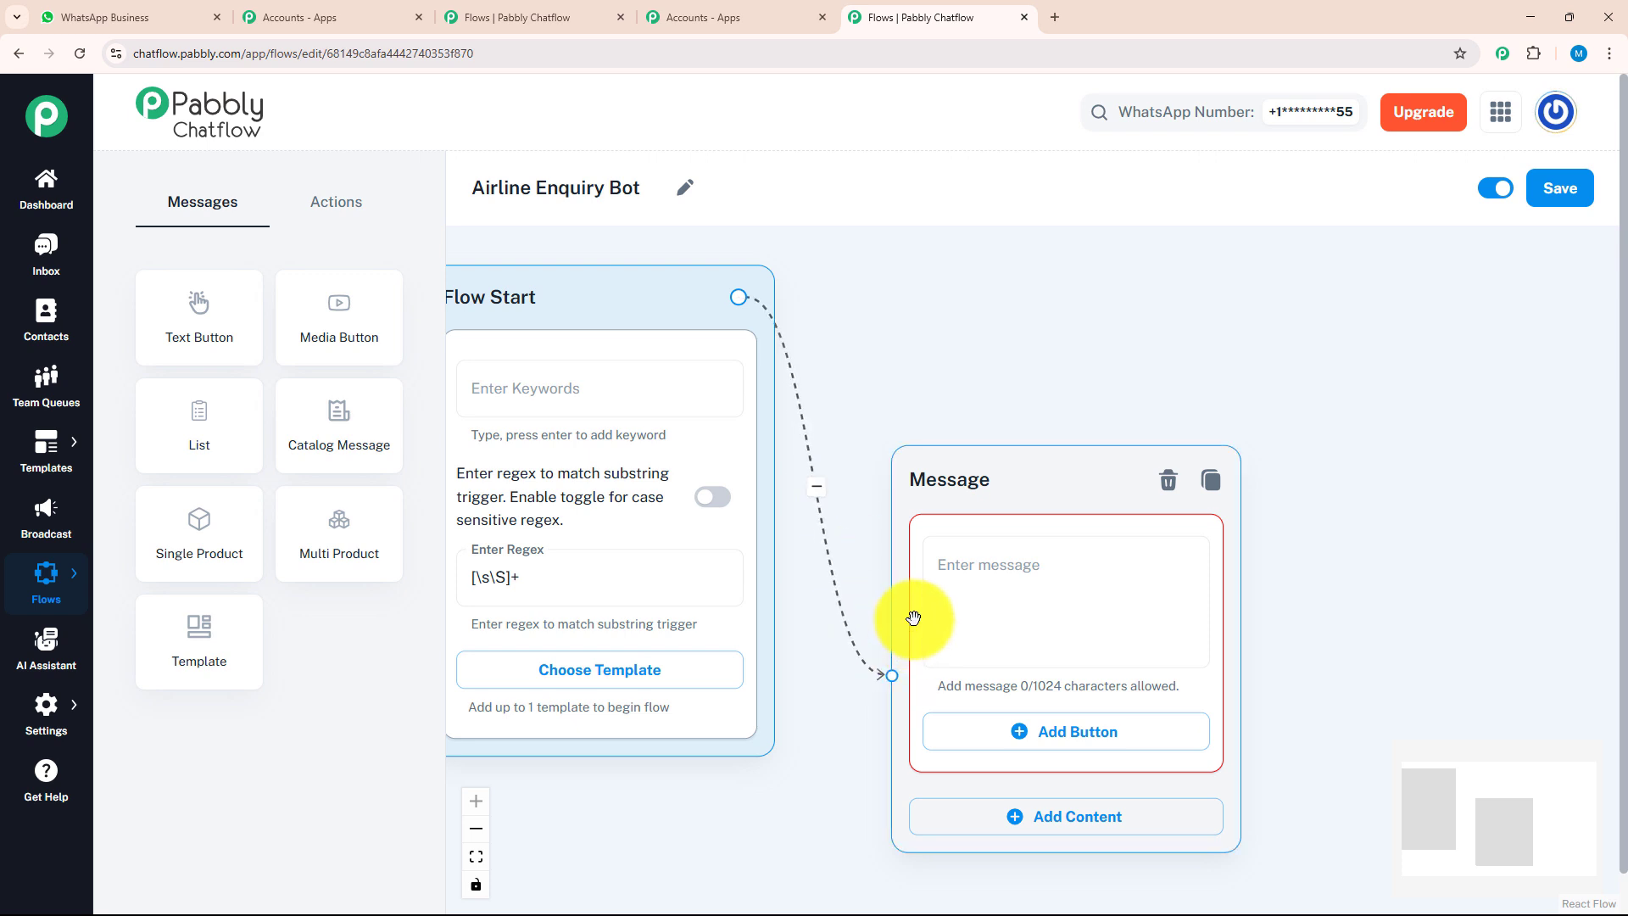
Write the greeting "Hello! Welcome to Pabbly Airline How can I assist you today?" with buttons Check Flight Status, Get Boarding Alerts and Talk to an Agent
left_click(909, 509)
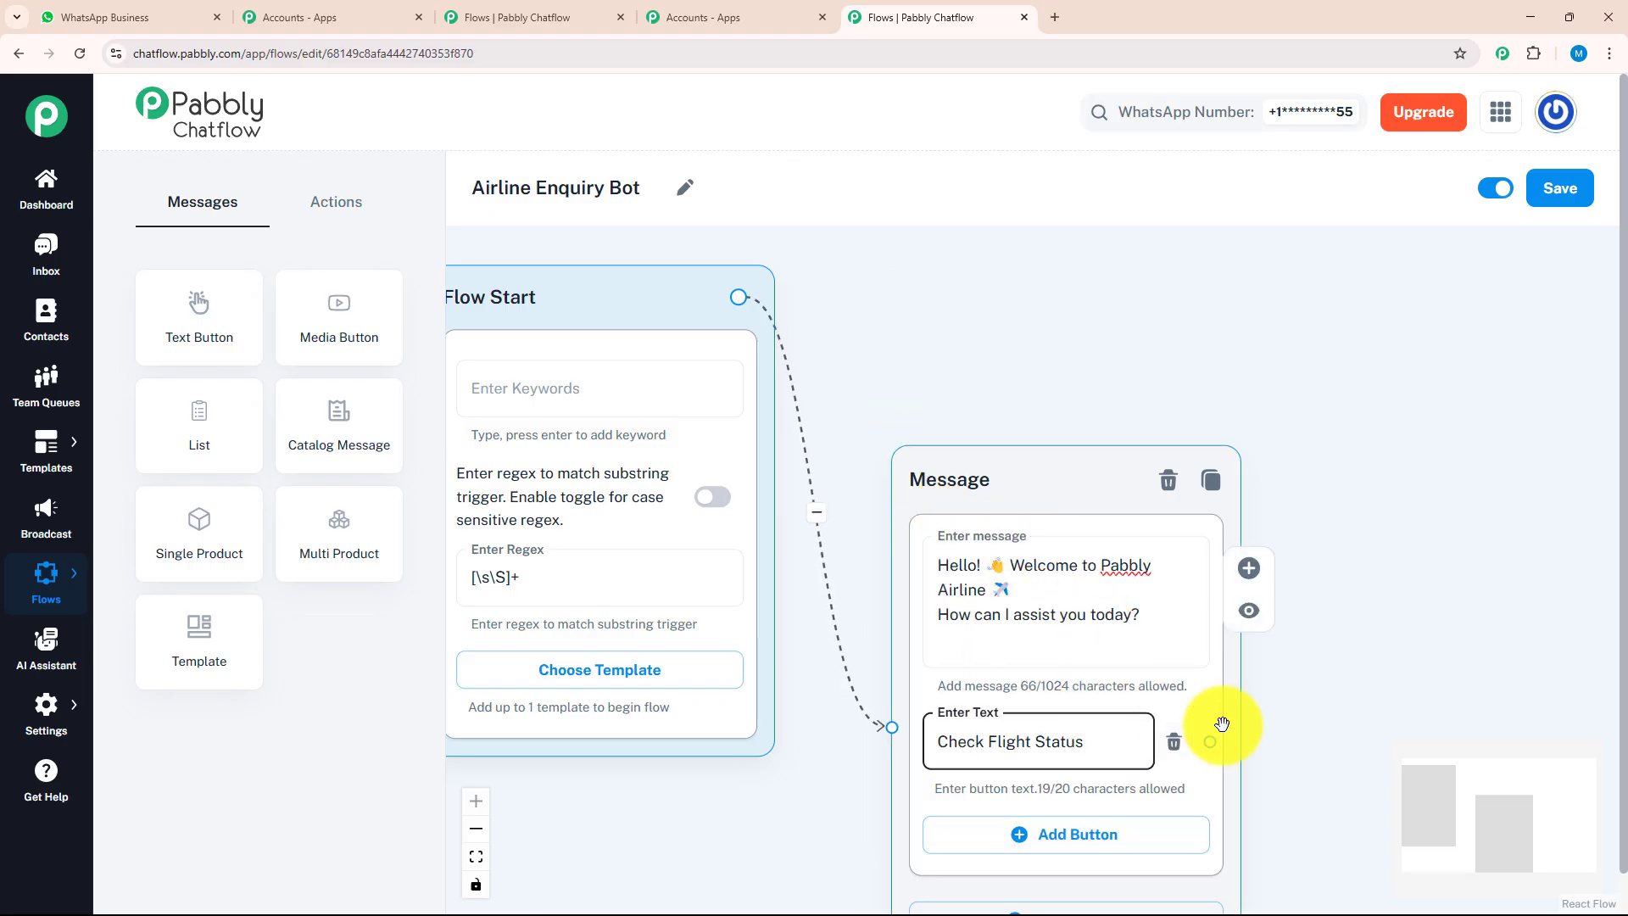
left_click_drag(1269, 729, 1276, 733)
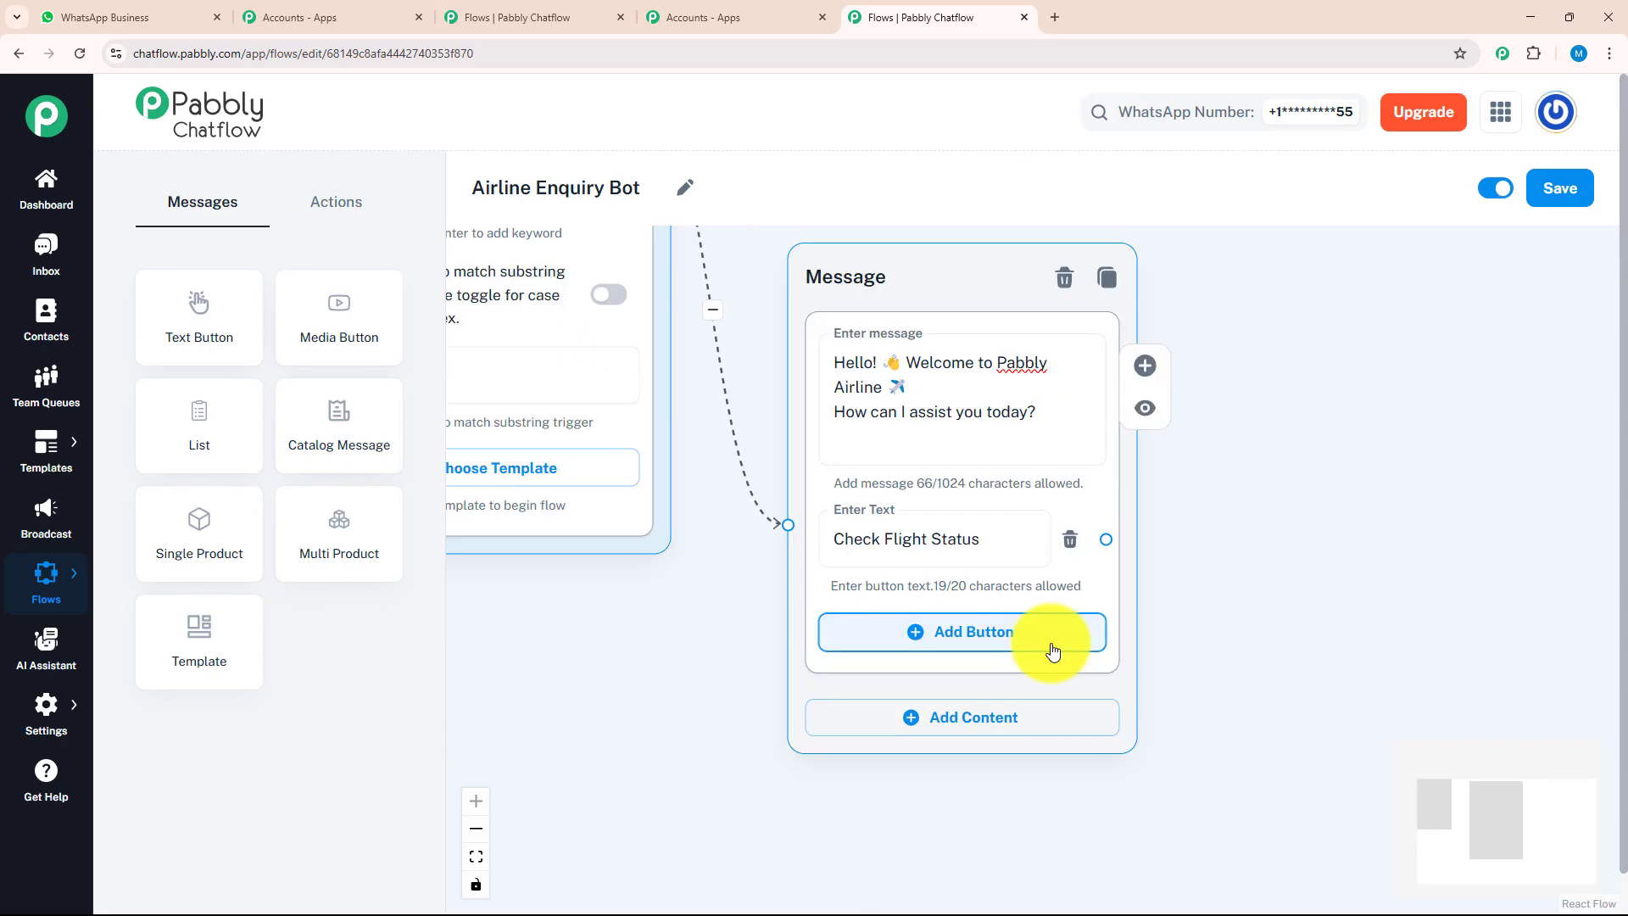
left_click(1050, 647)
left_click(972, 628)
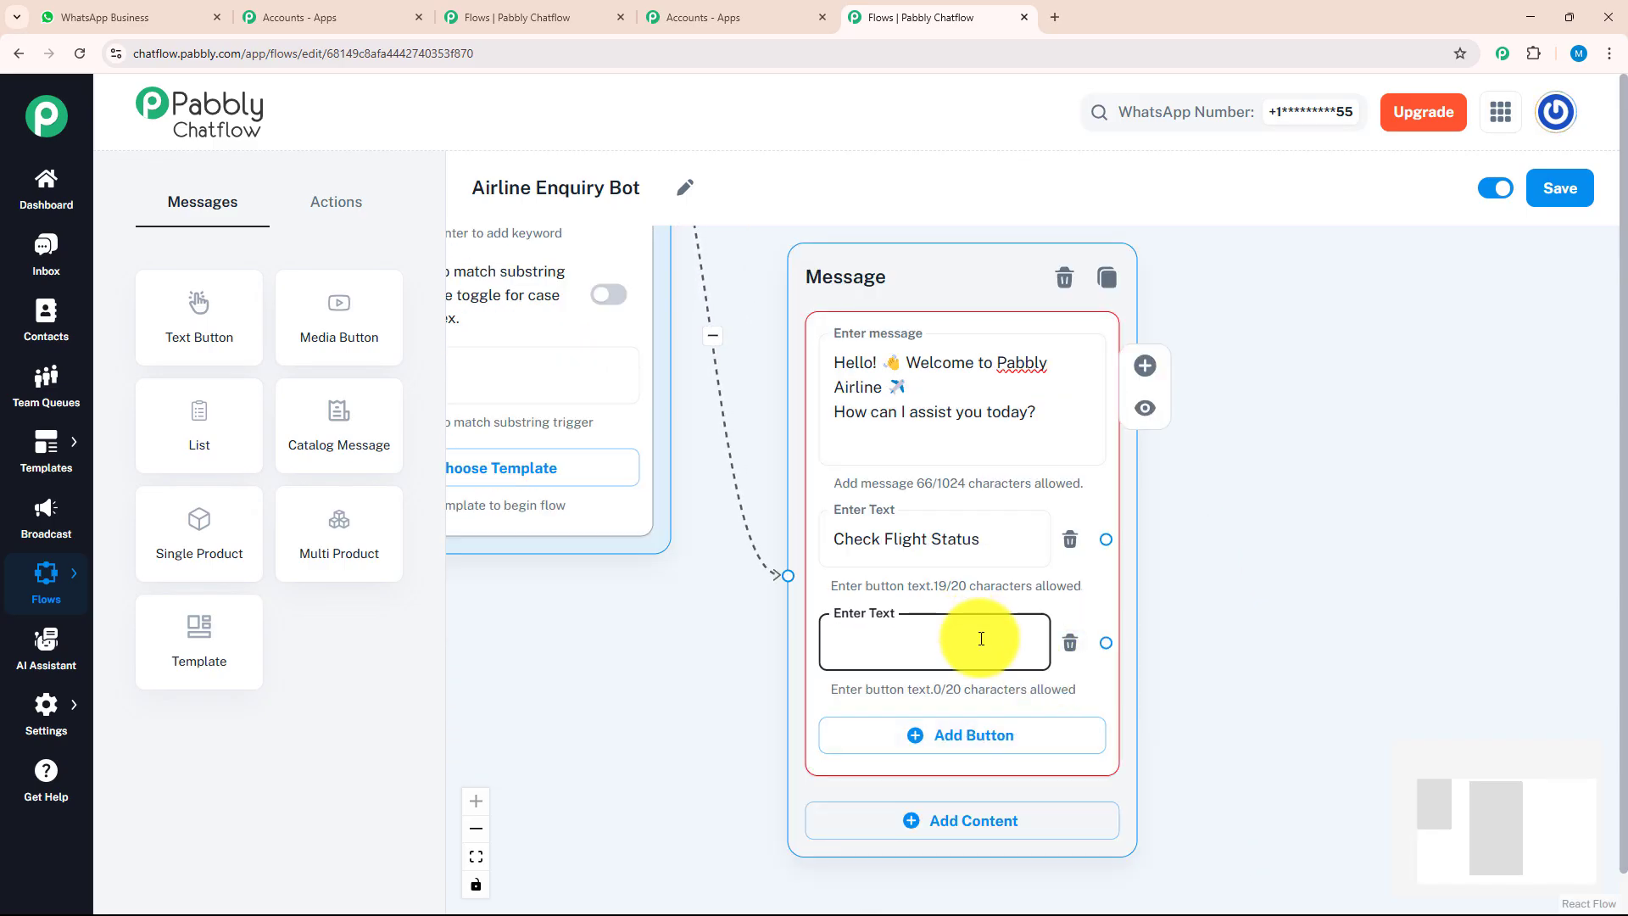
type("Get Boarding Alerts")
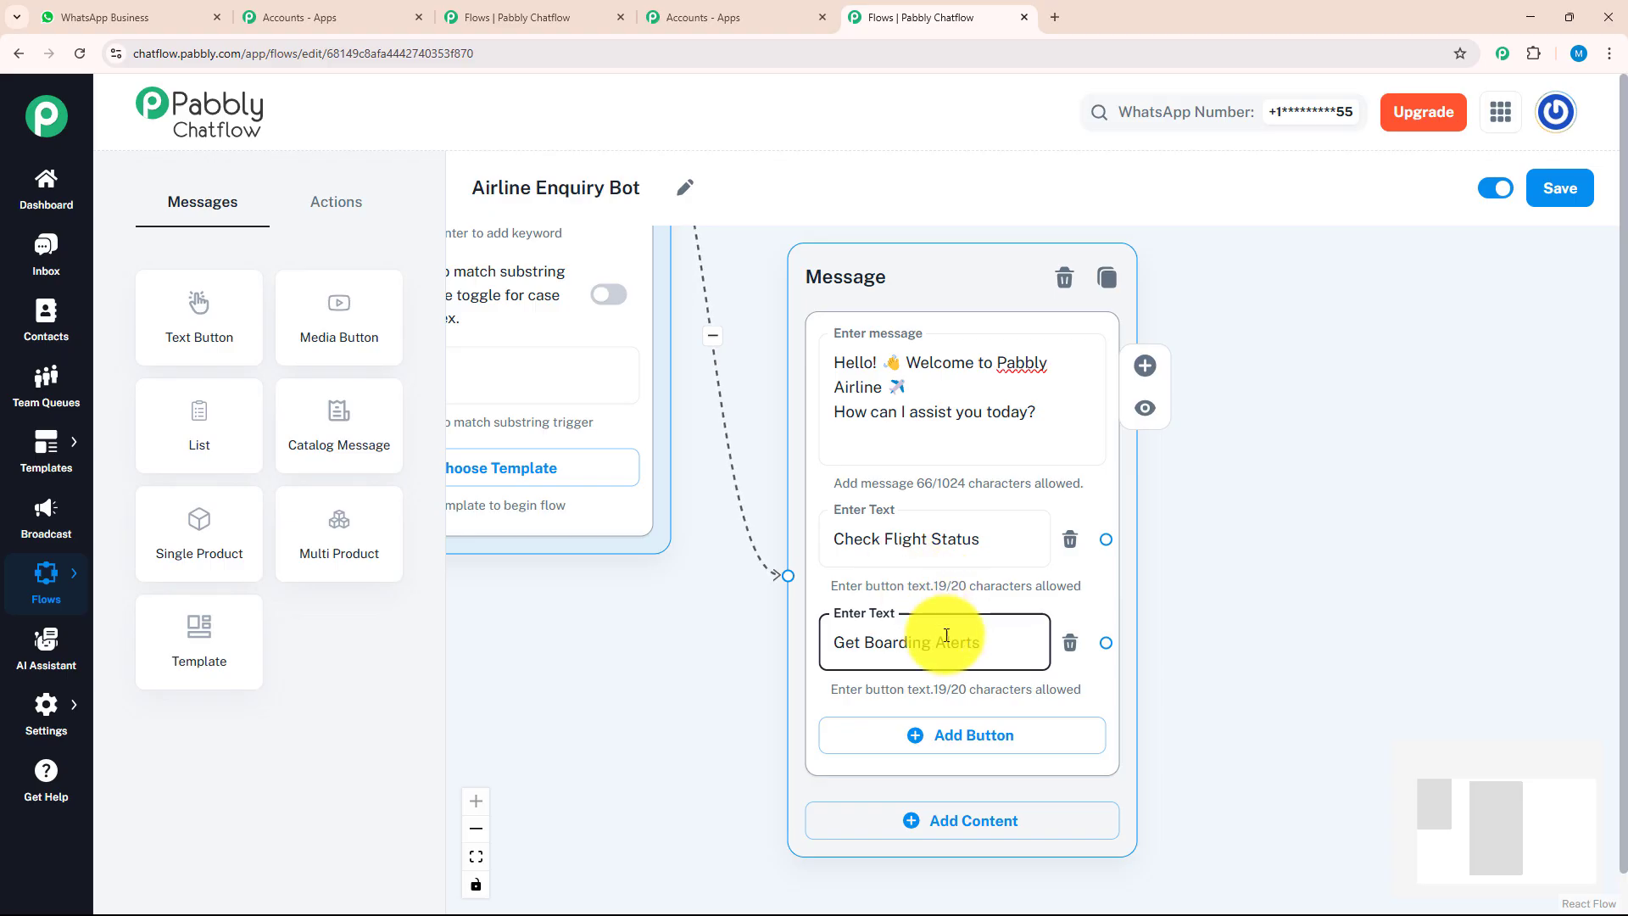
left_click(970, 738)
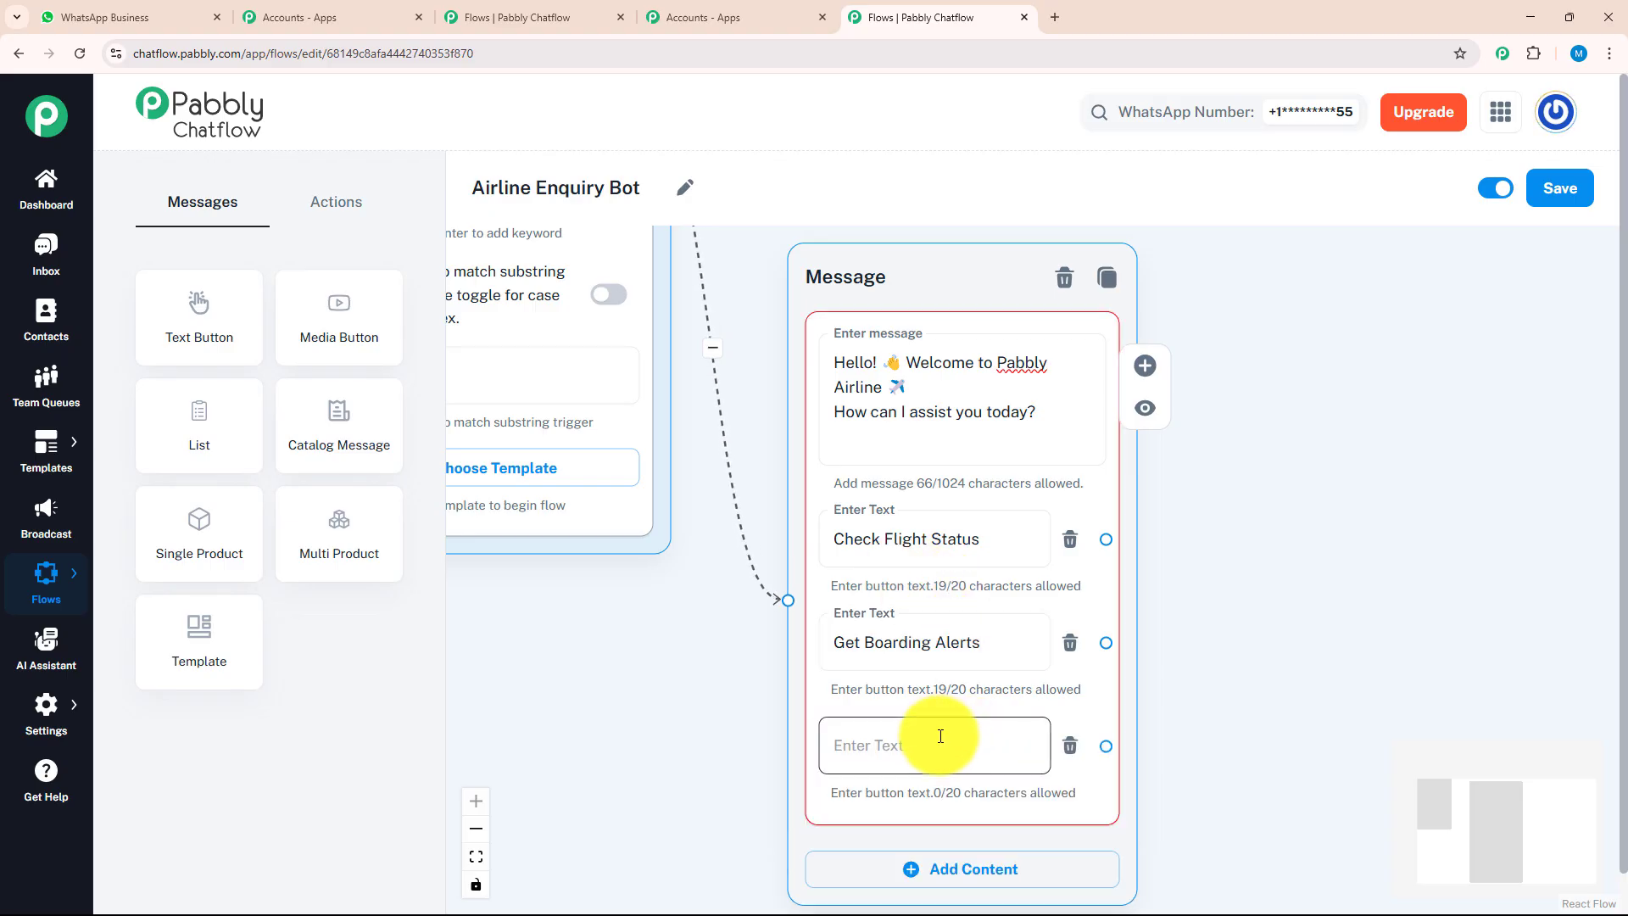
left_click(939, 738)
type("Talk to an Agent")
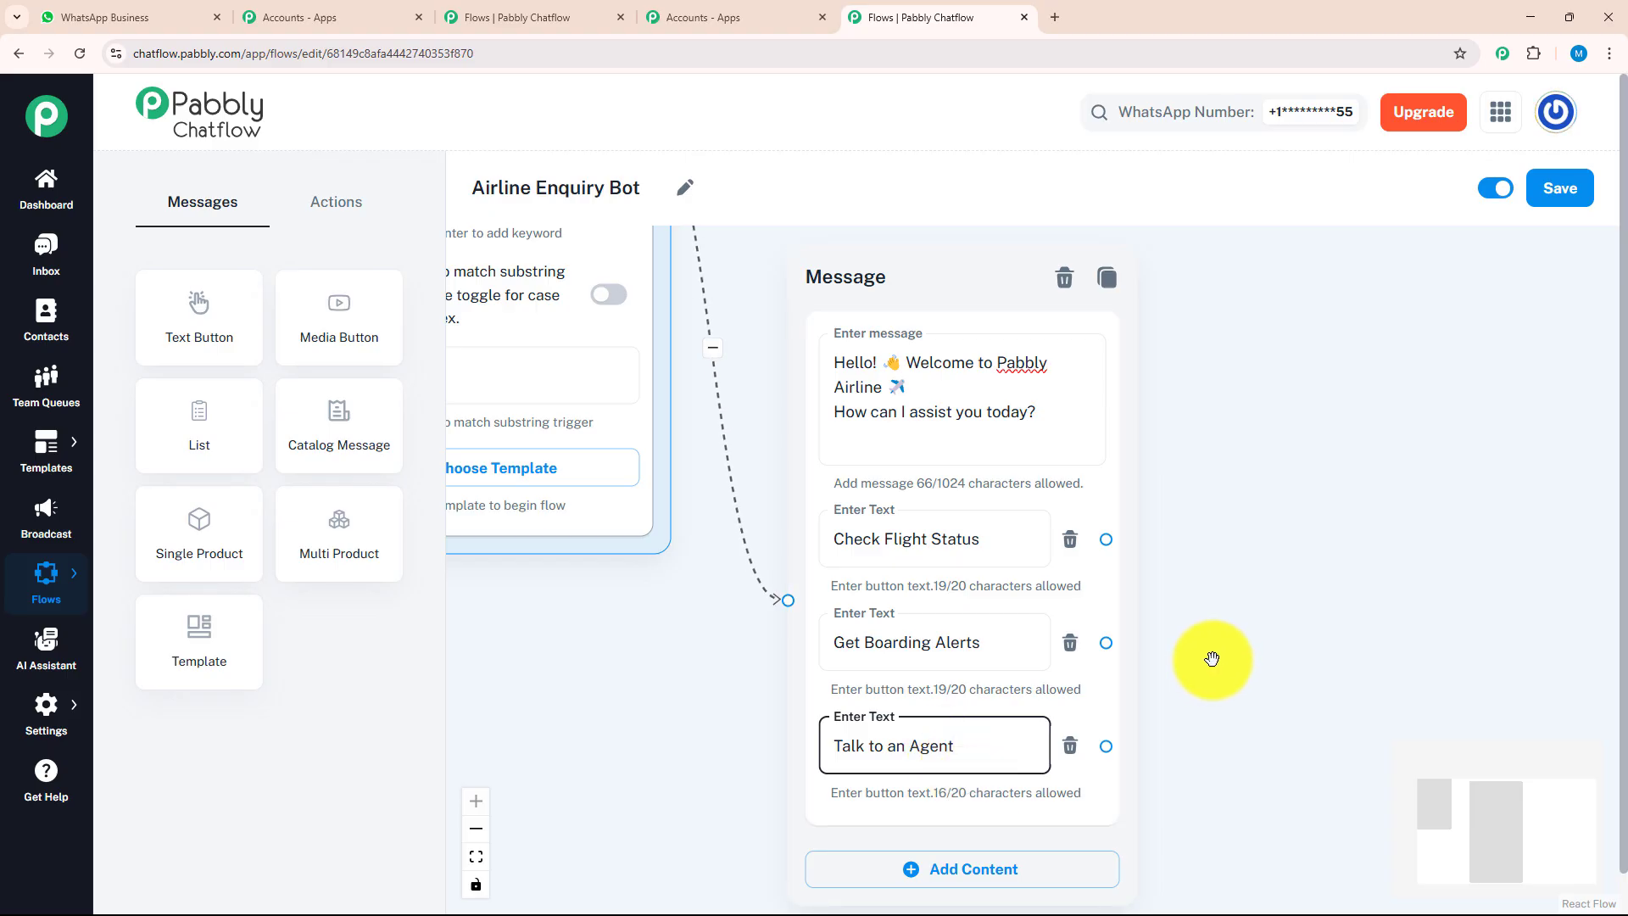
scroll(1210, 658, "down", 2)
left_click_drag(1210, 658, 898, 684)
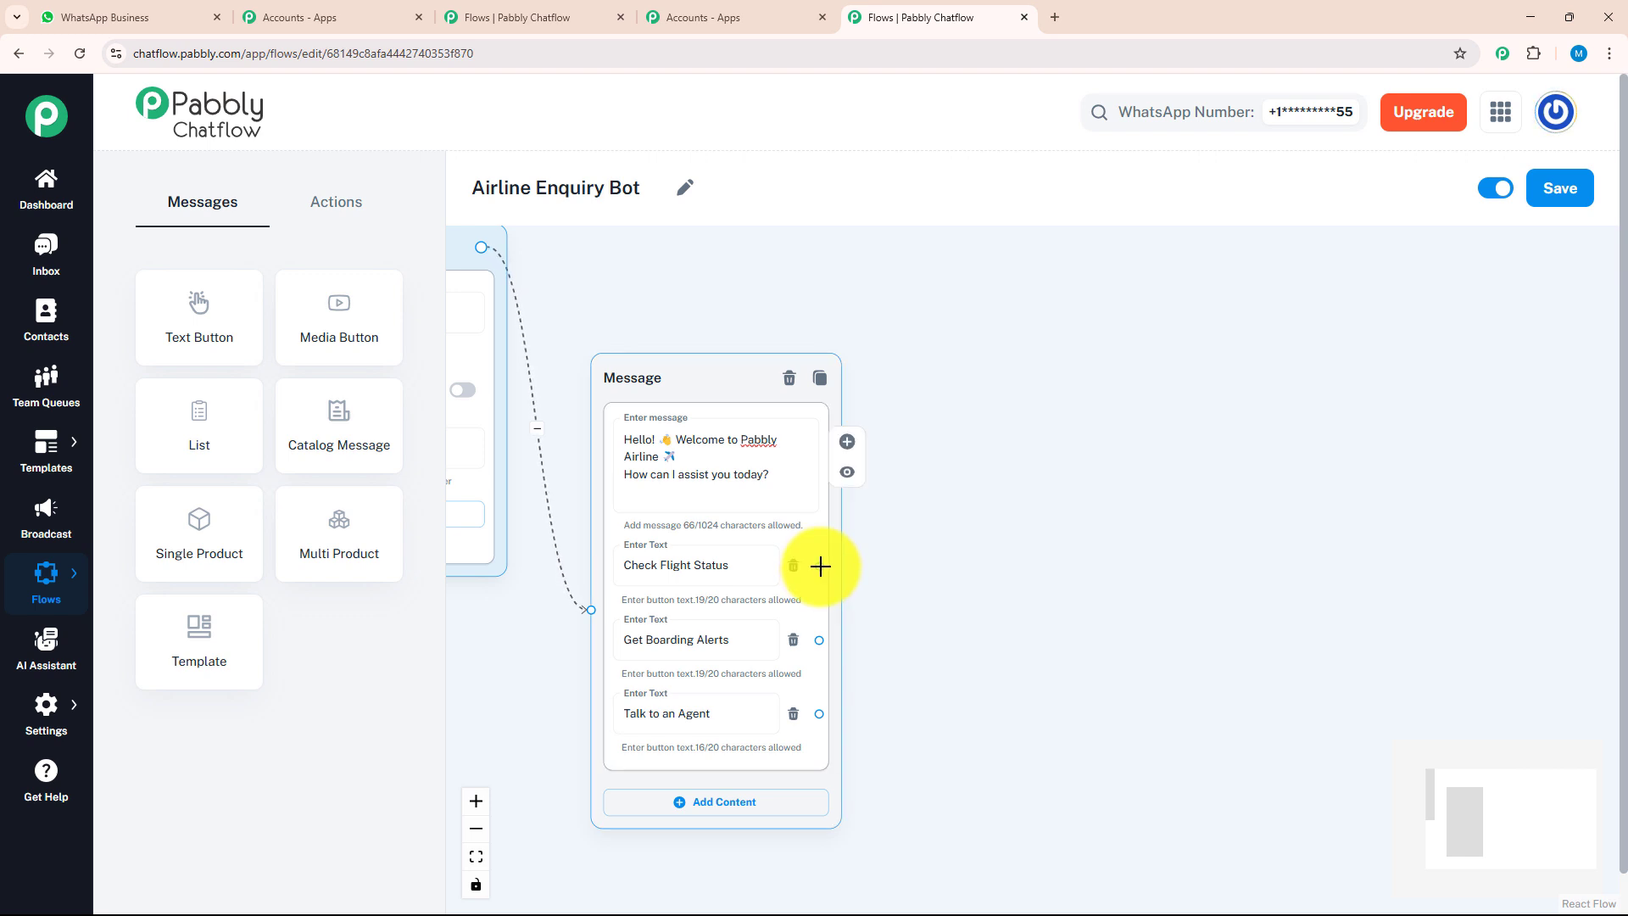
left_click_drag(820, 567, 959, 485)
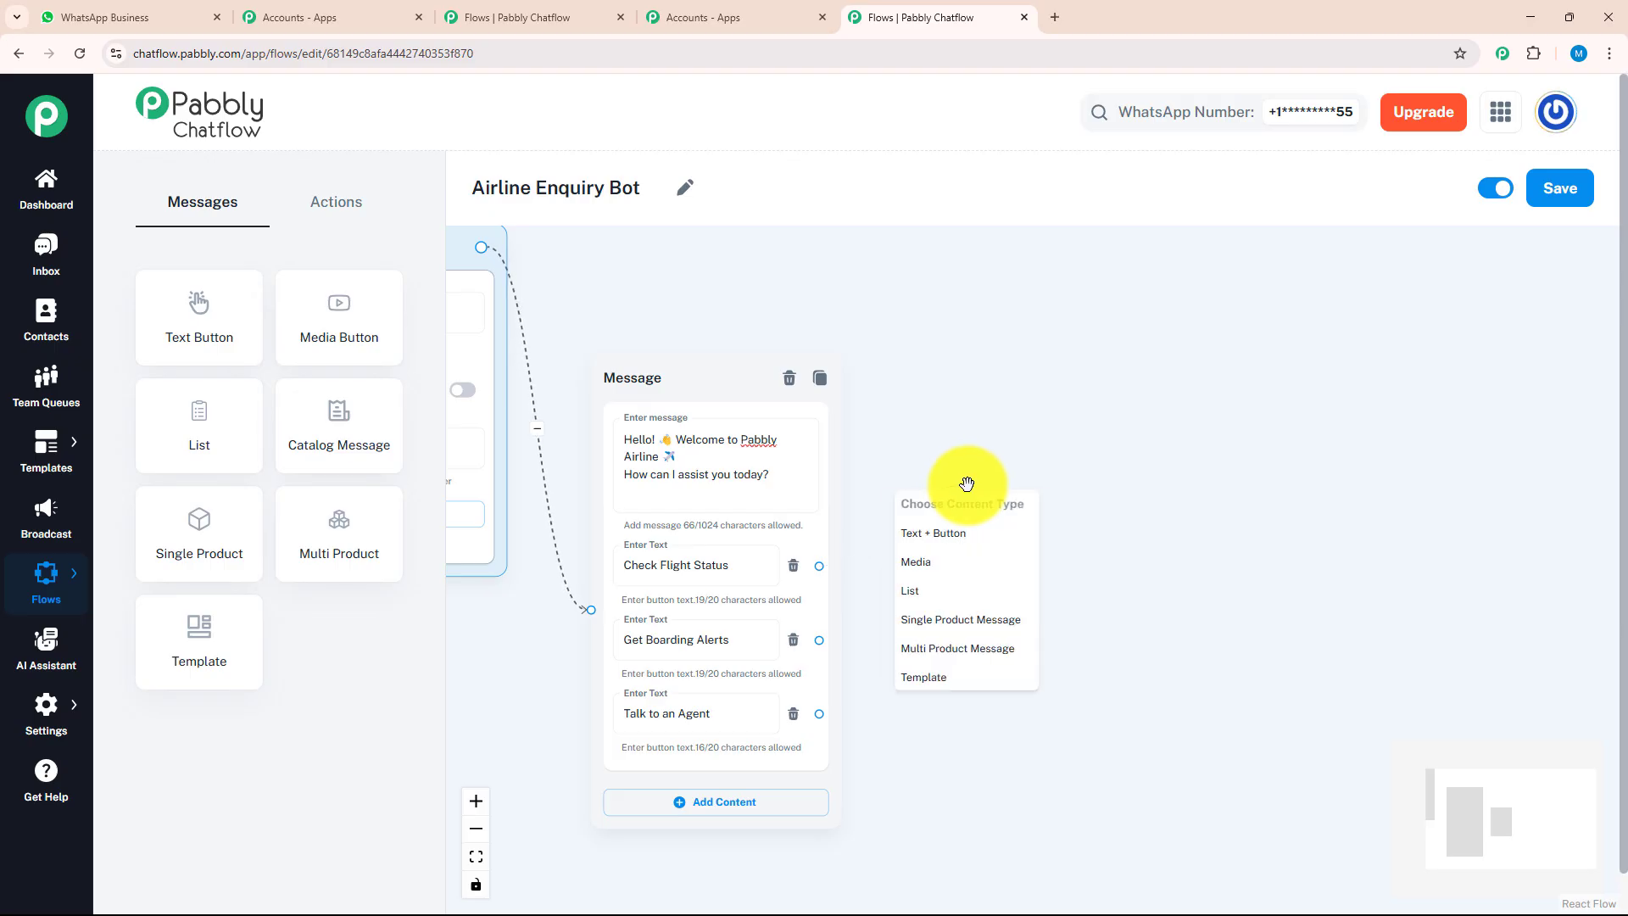
left_click(979, 526)
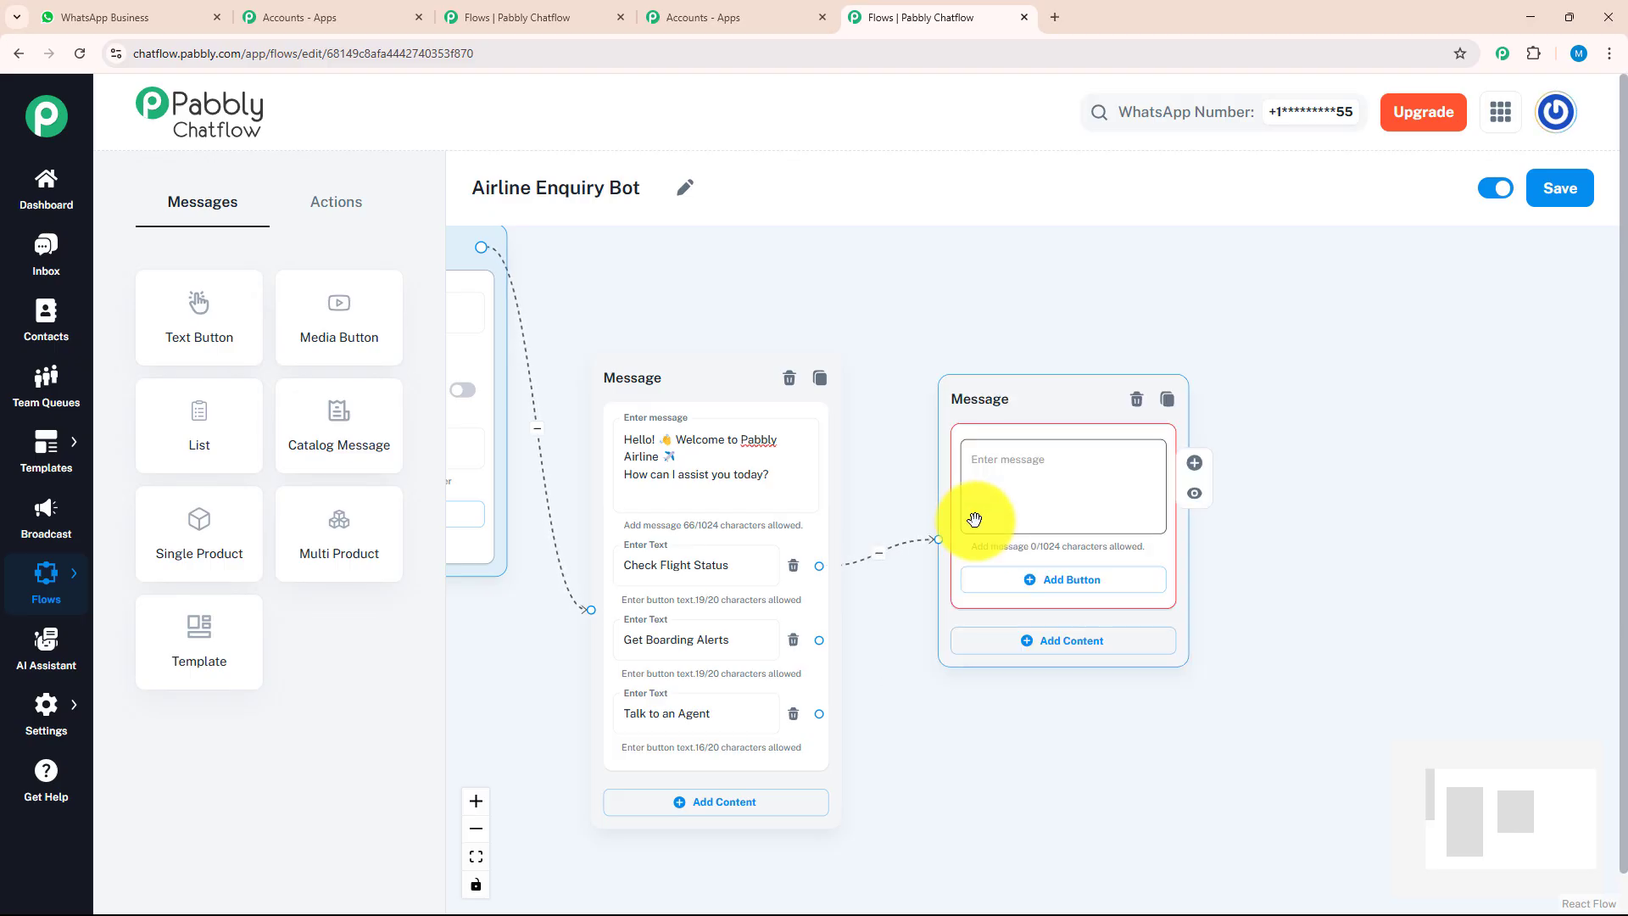
left_click(984, 492)
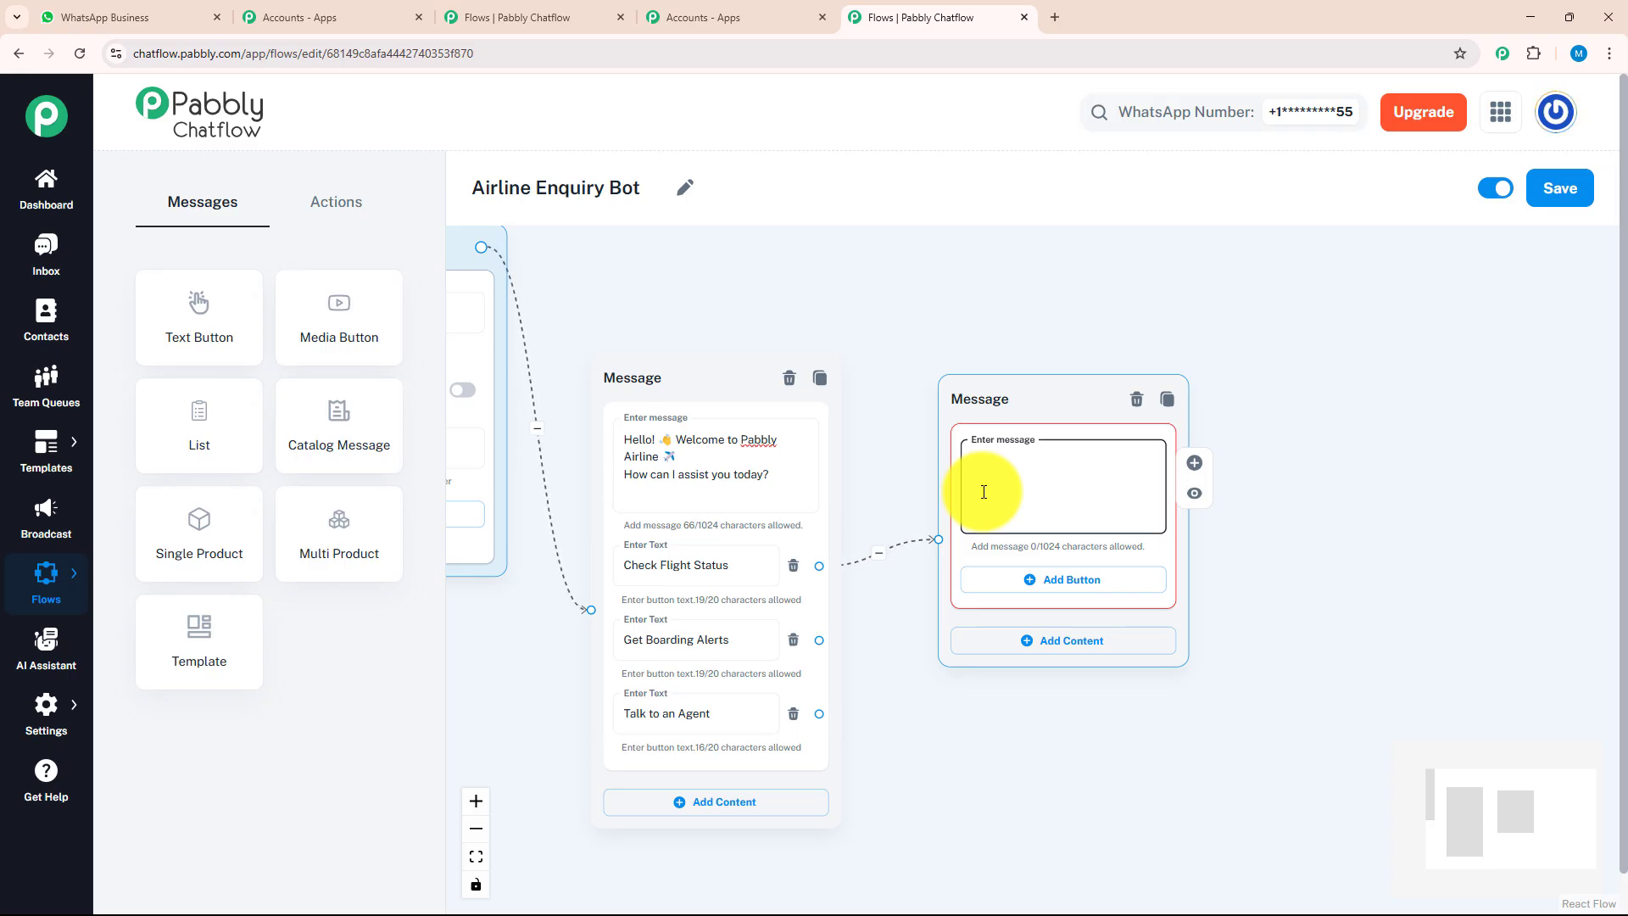
key("ctrl+v")
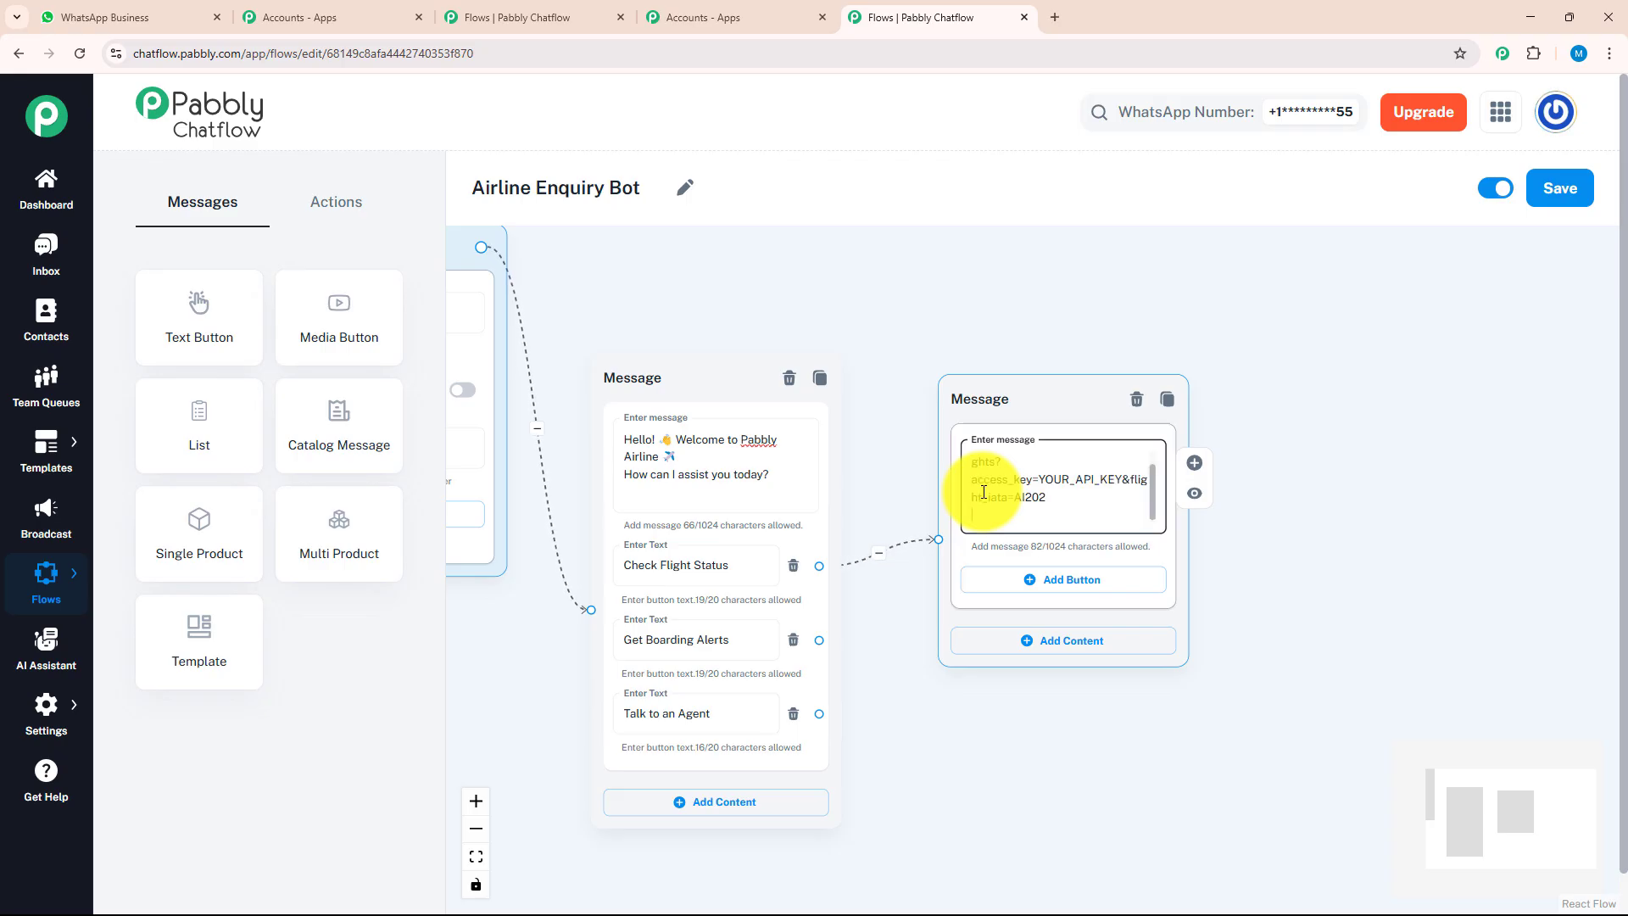
Add Talk to an Agent and Menu buttons to the flight status message, and connect Menu back to the greeting message
left_click(1072, 579)
left_click(1067, 598)
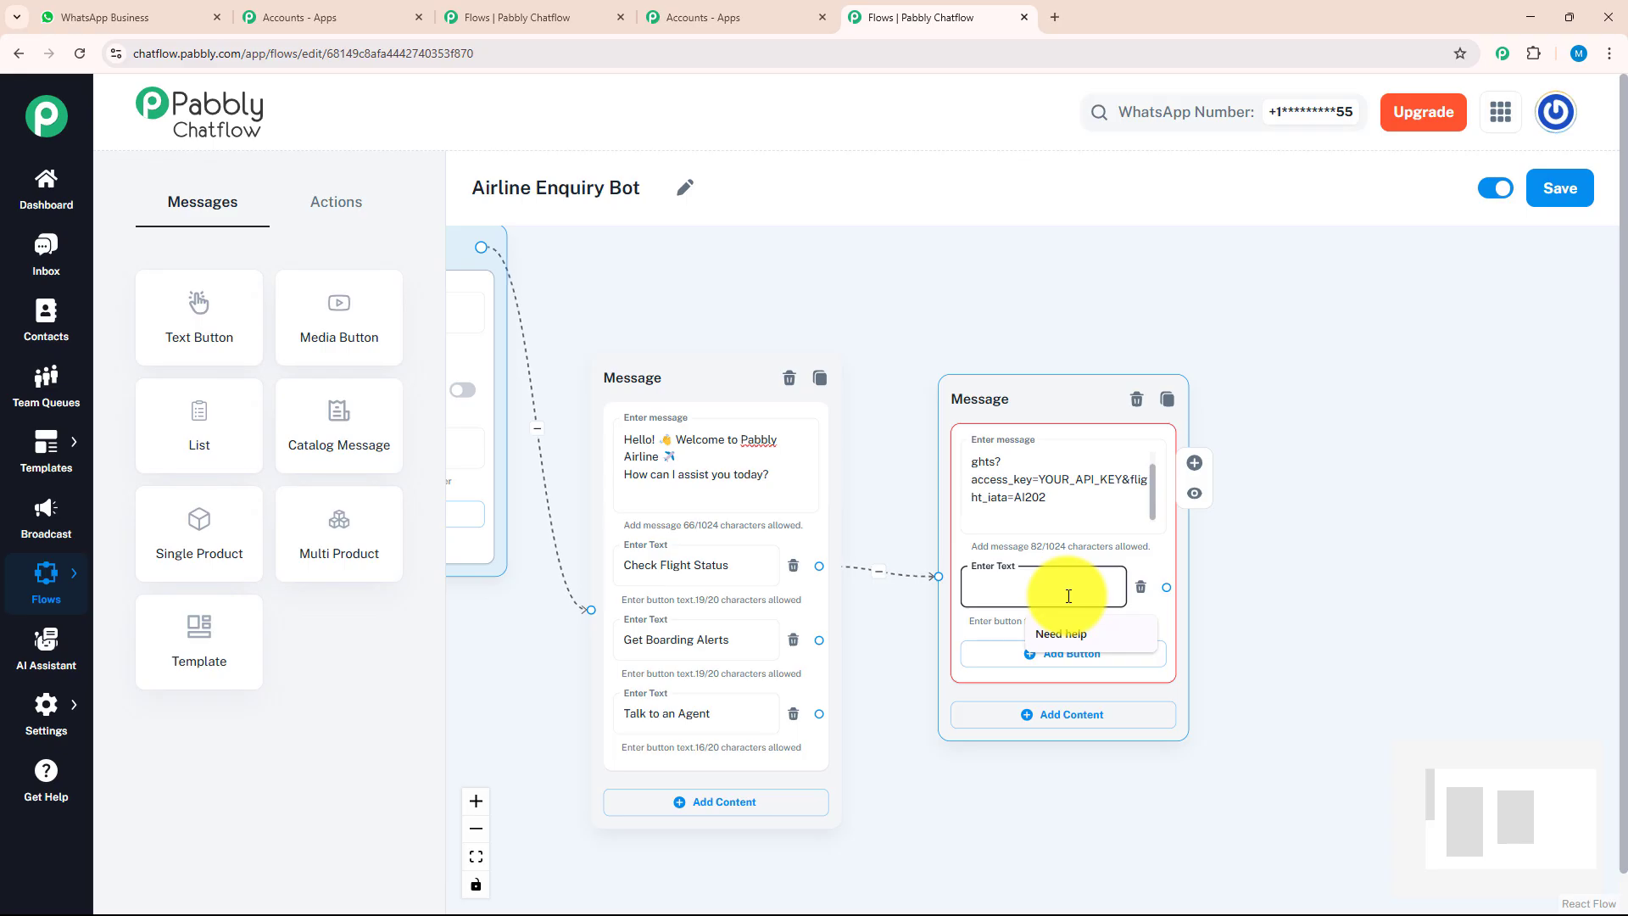
type("Talk to an Agent")
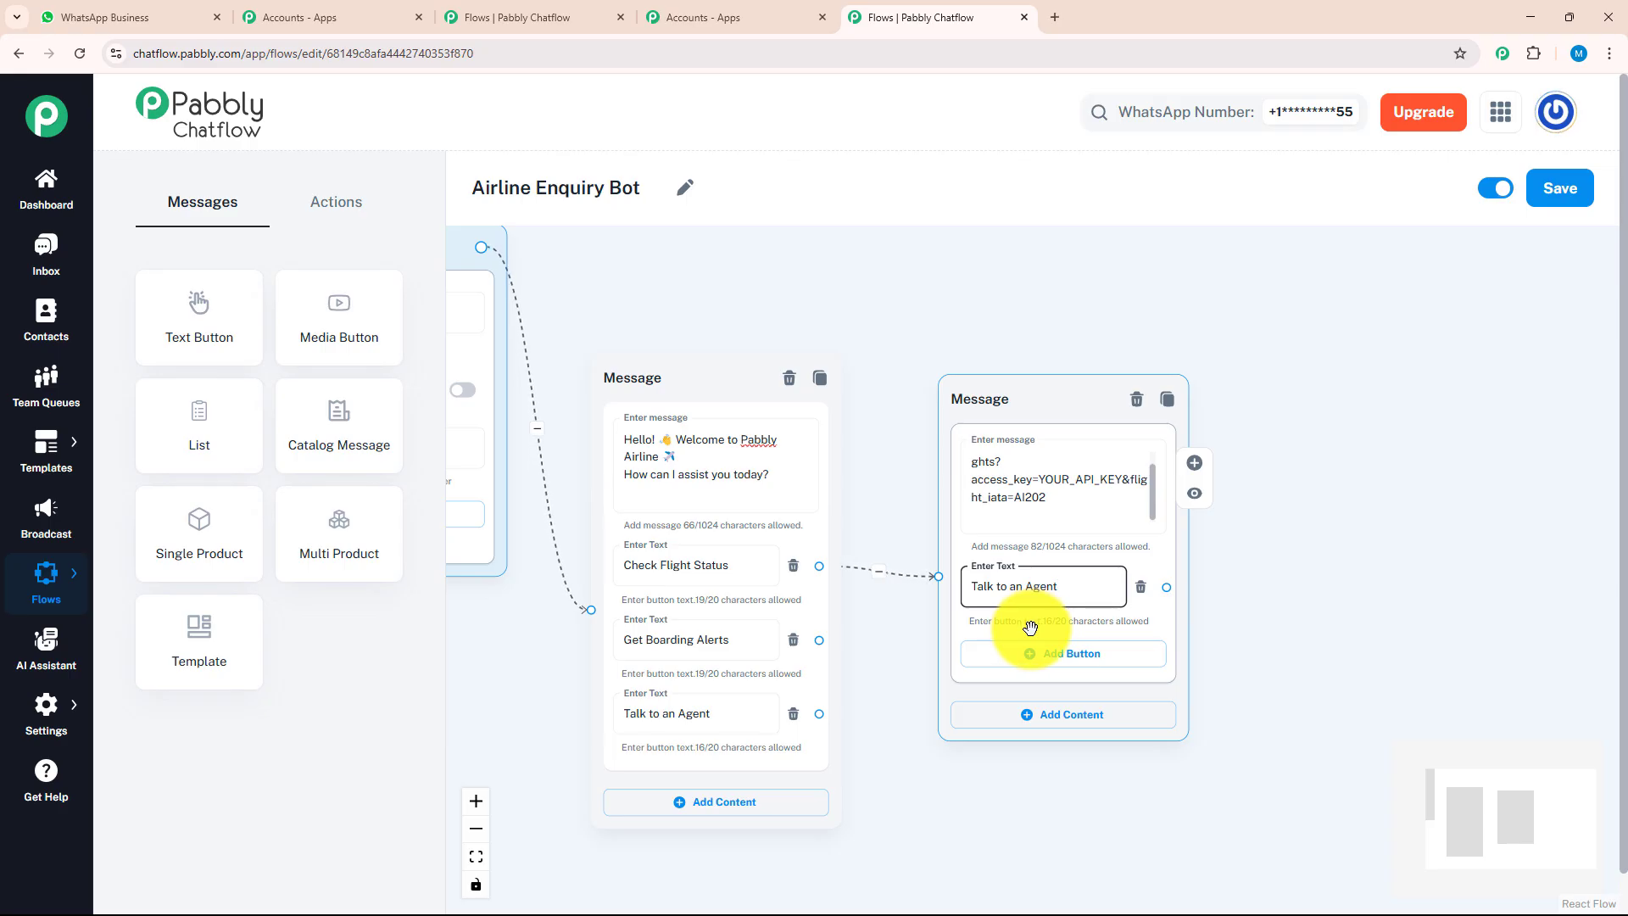
left_click(1031, 651)
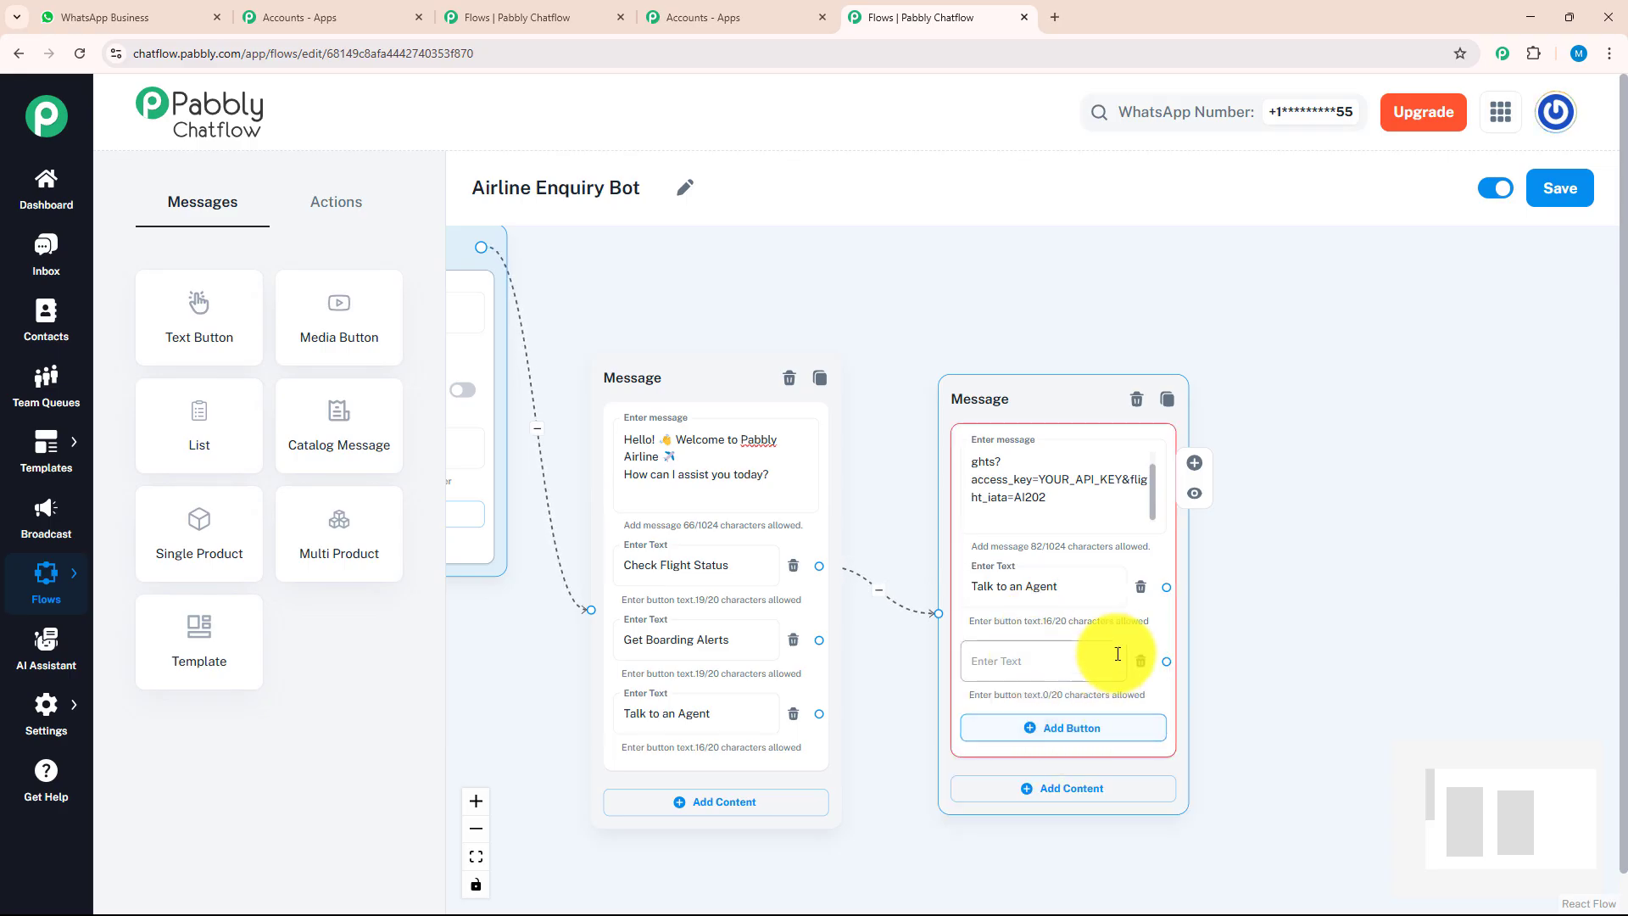
left_click(1049, 661)
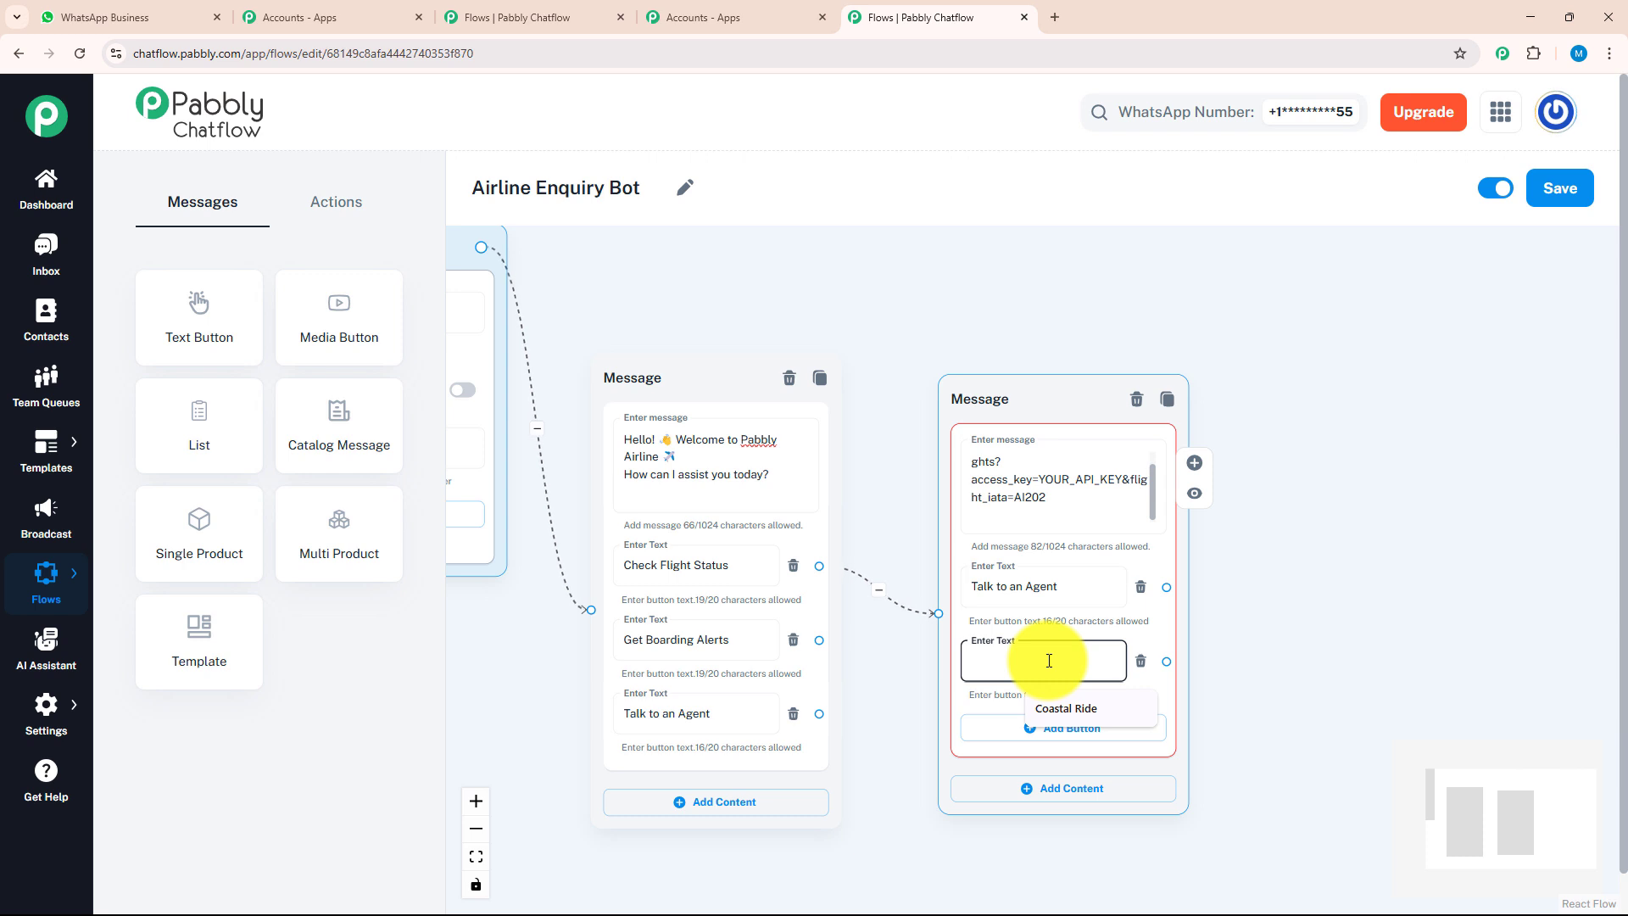
type("Menu")
left_click_drag(1167, 660, 592, 447)
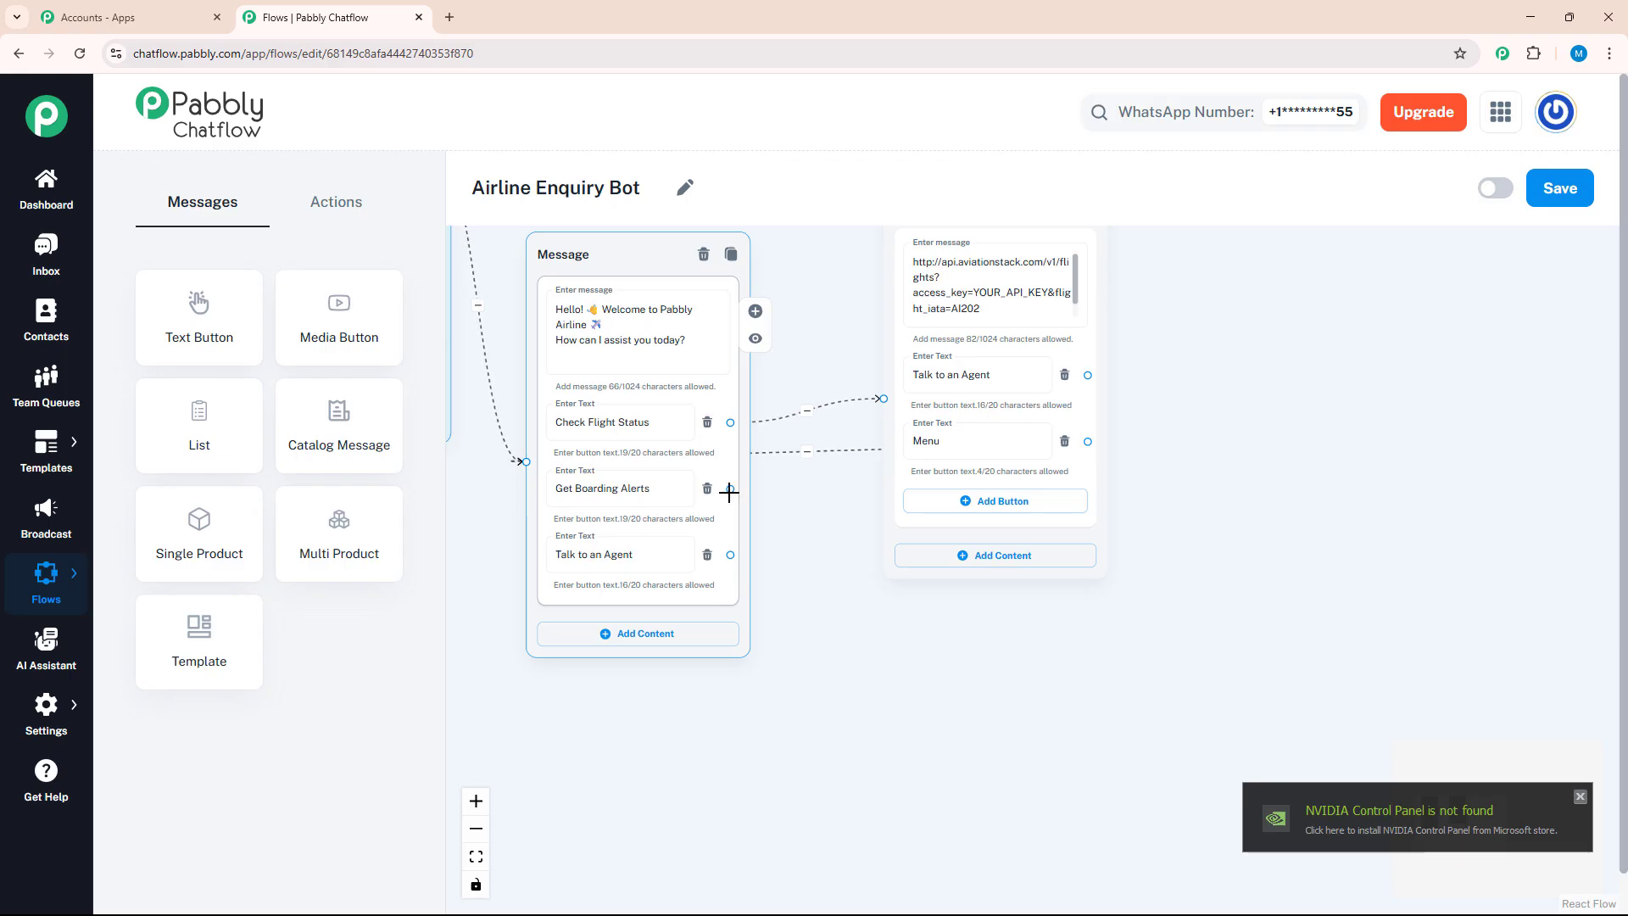
Add an Ask Question node below the messages and connect the Get Boarding Alerts button to it
left_click(332, 212)
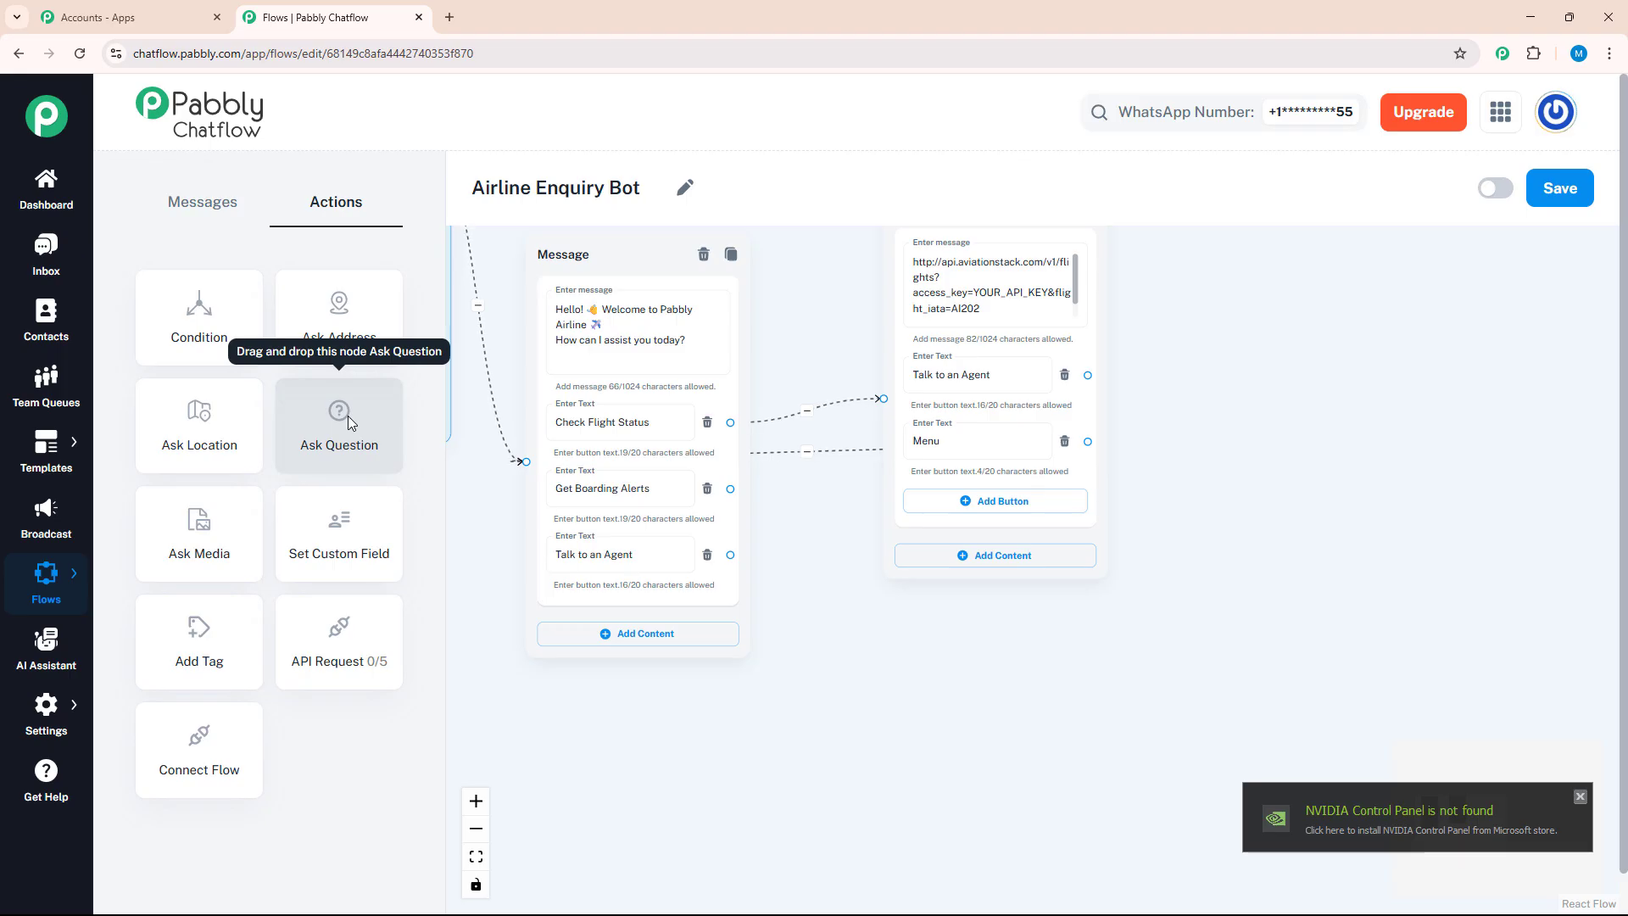
left_click_drag(348, 415, 847, 679)
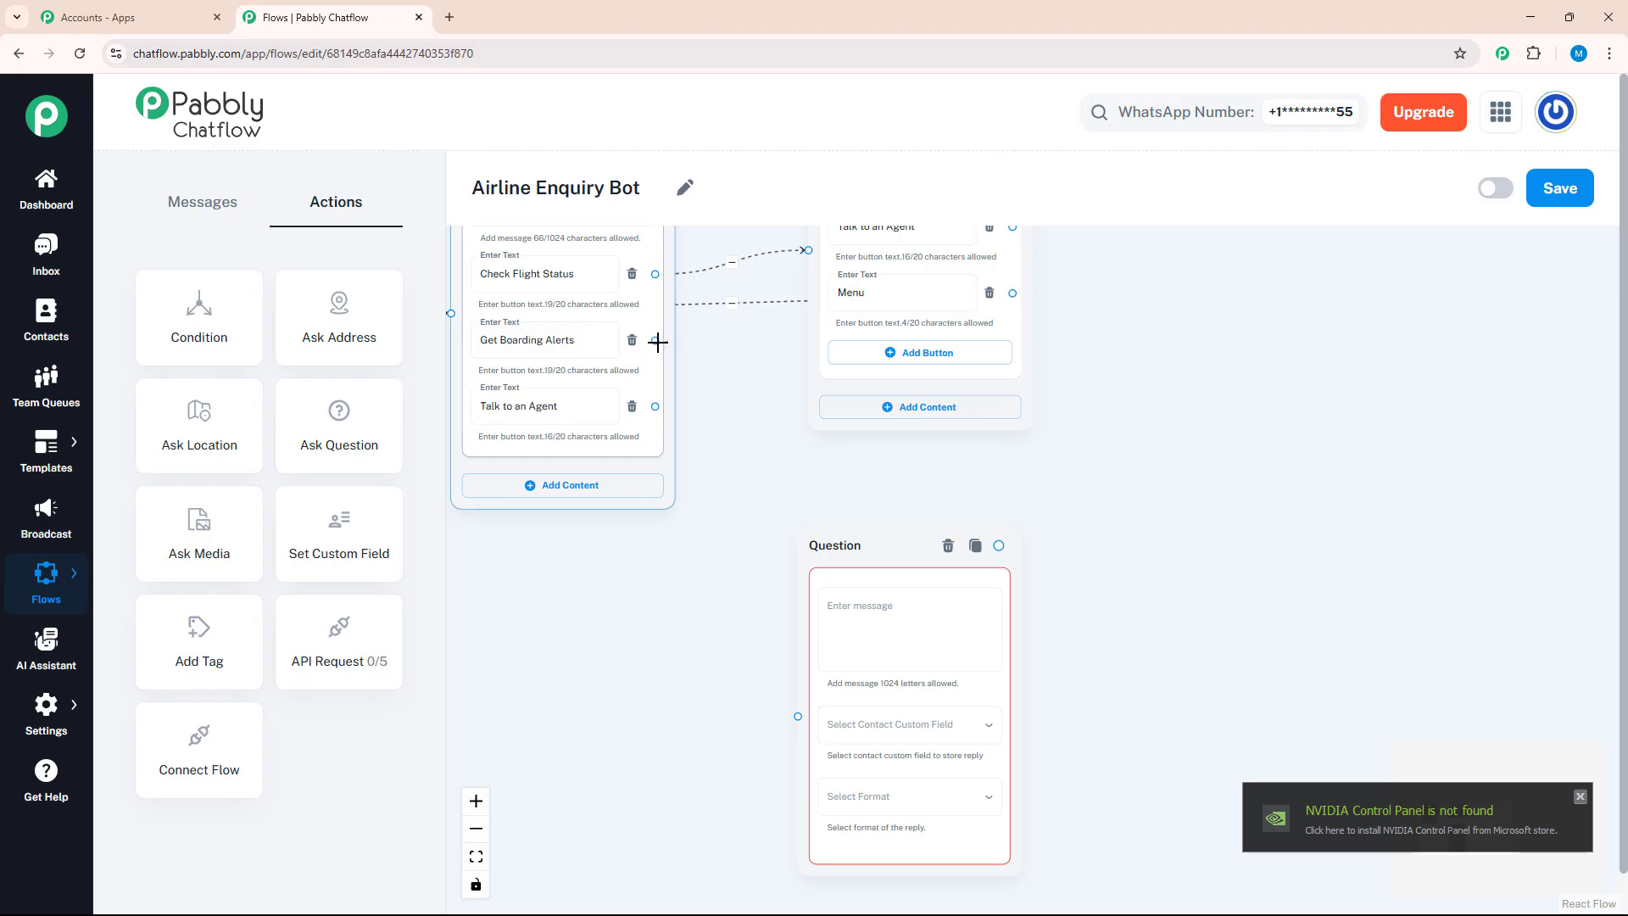
left_click_drag(656, 341, 798, 716)
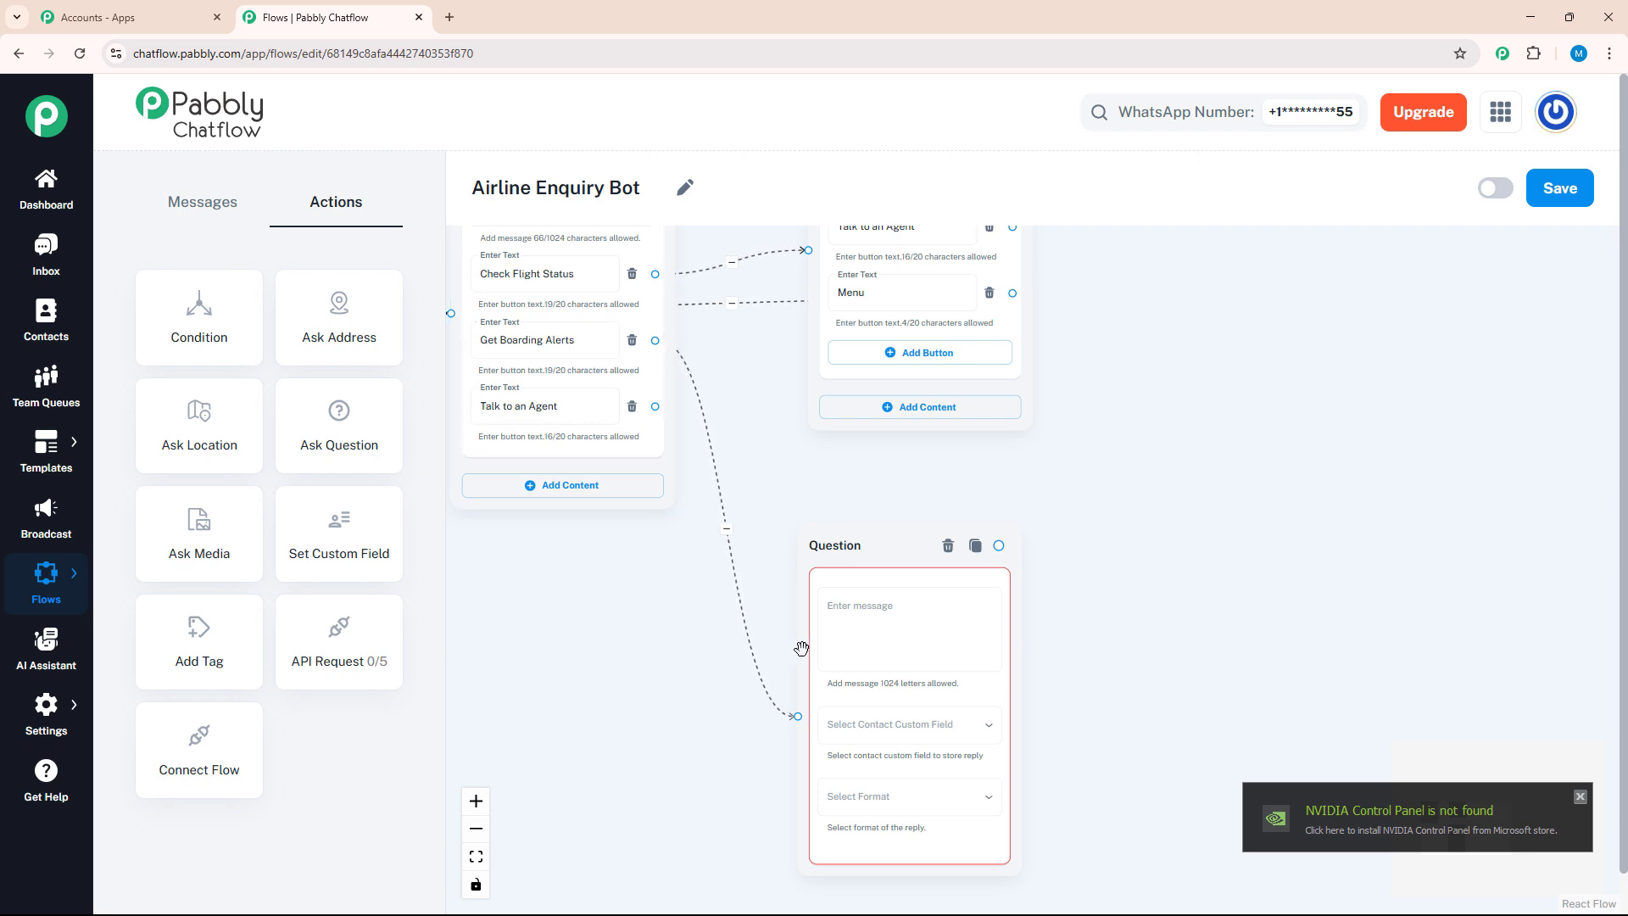
Set the question to "Please enter your booking reference number PNR" with replies stored in the PNR custom field, and save the flow
left_click_drag(764, 630, 634, 475)
scroll(653, 509, "down", 1)
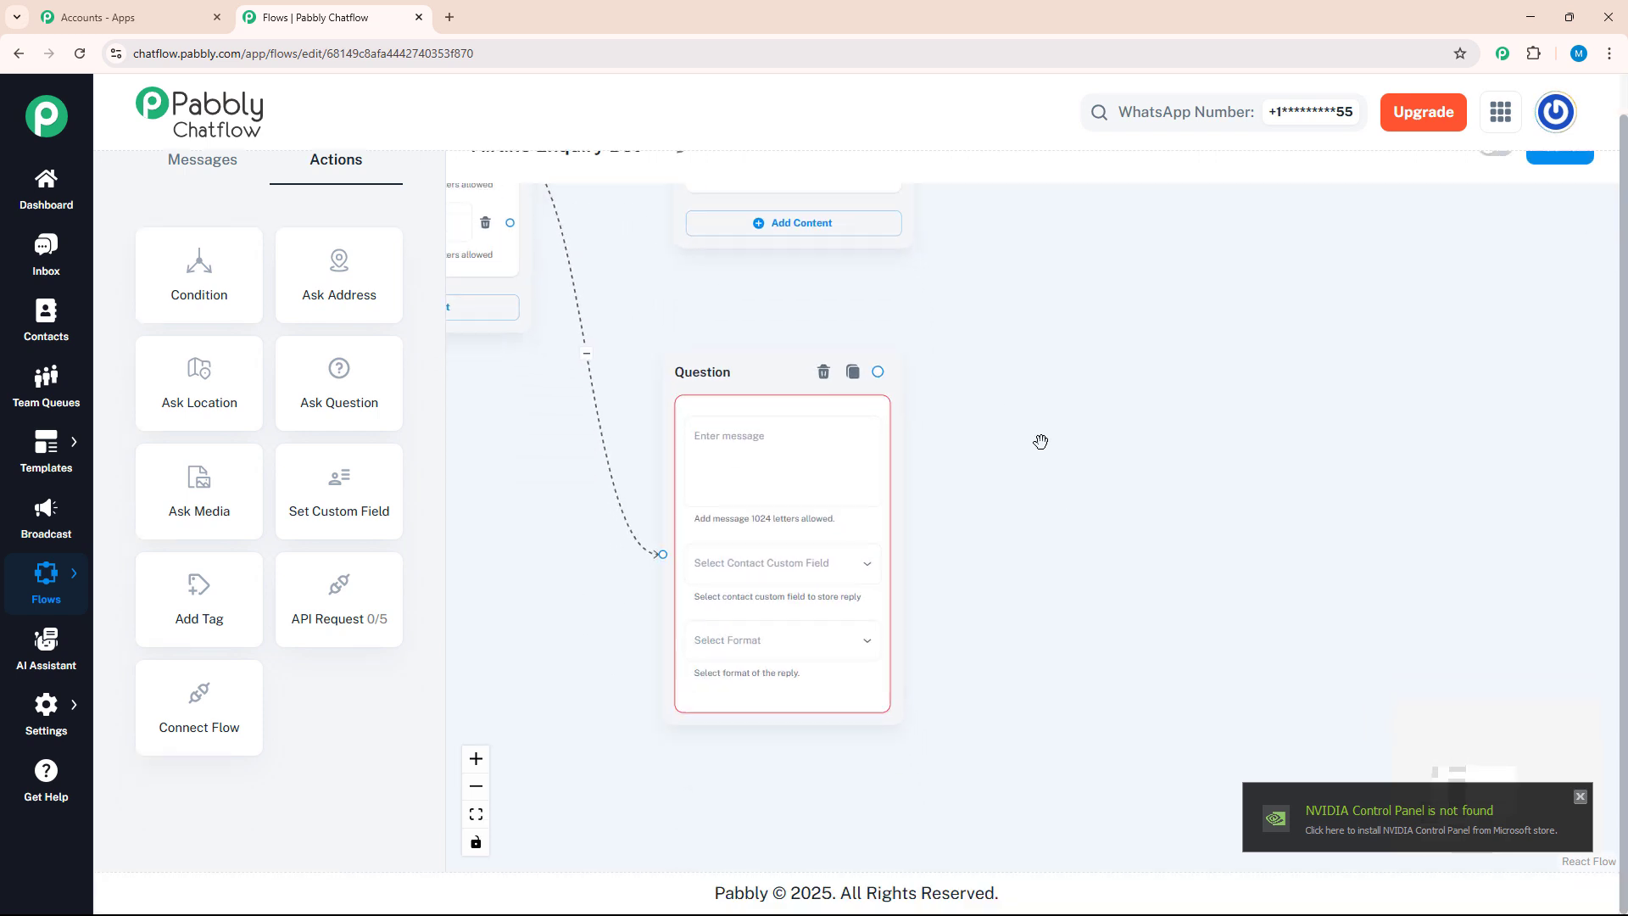
left_click(850, 453)
type("Please enter your booking reference number PNR")
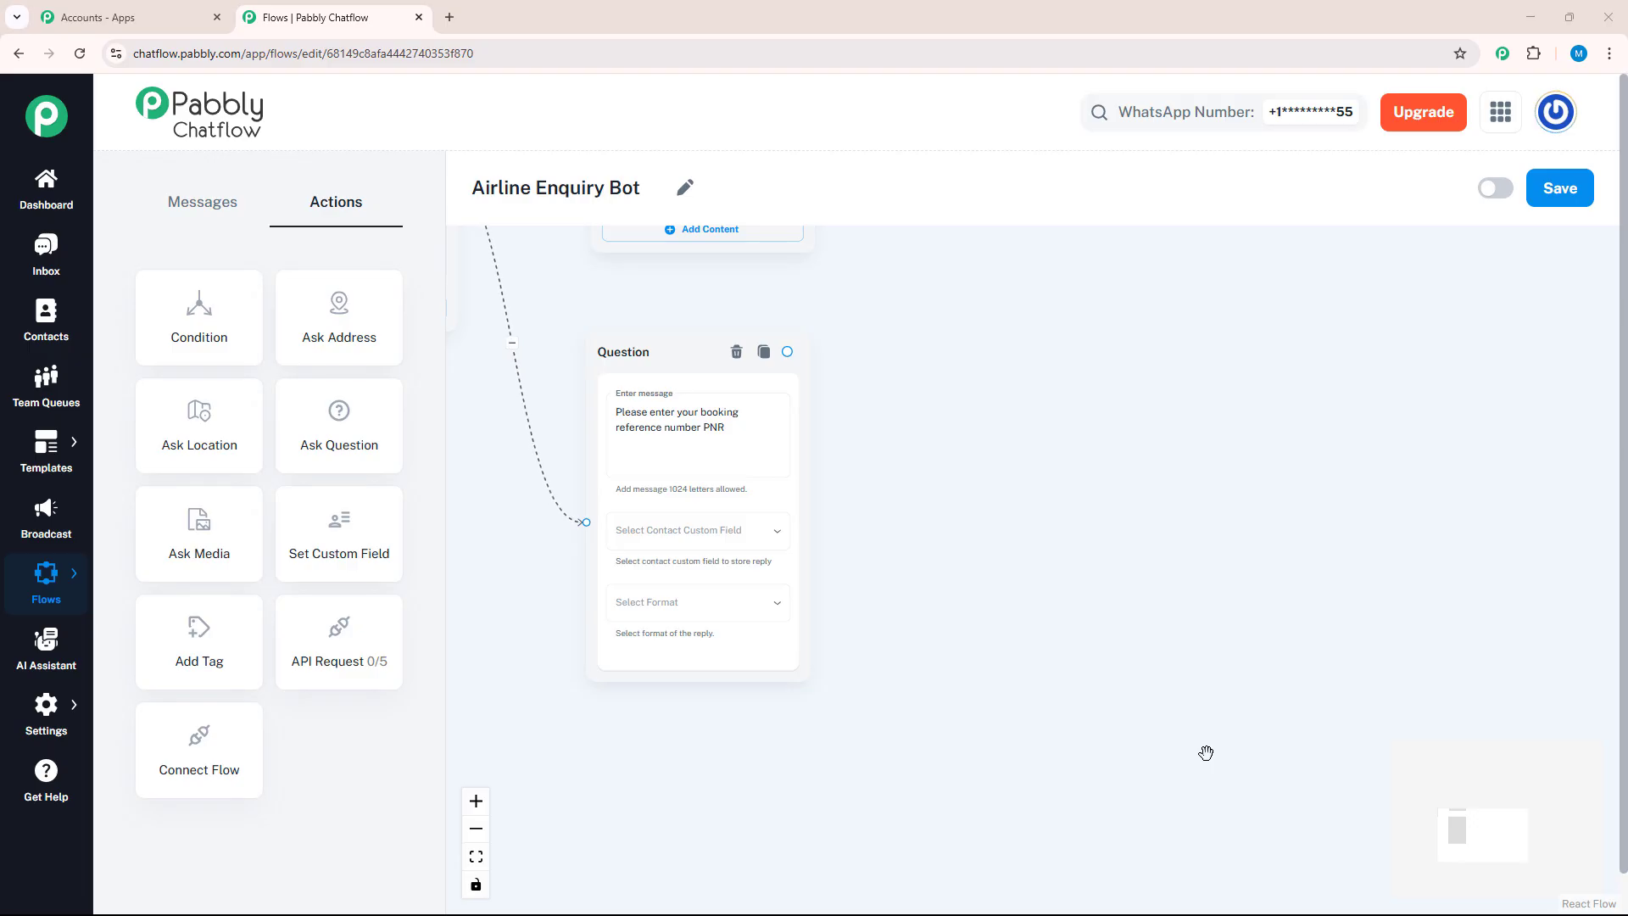
left_click(763, 555)
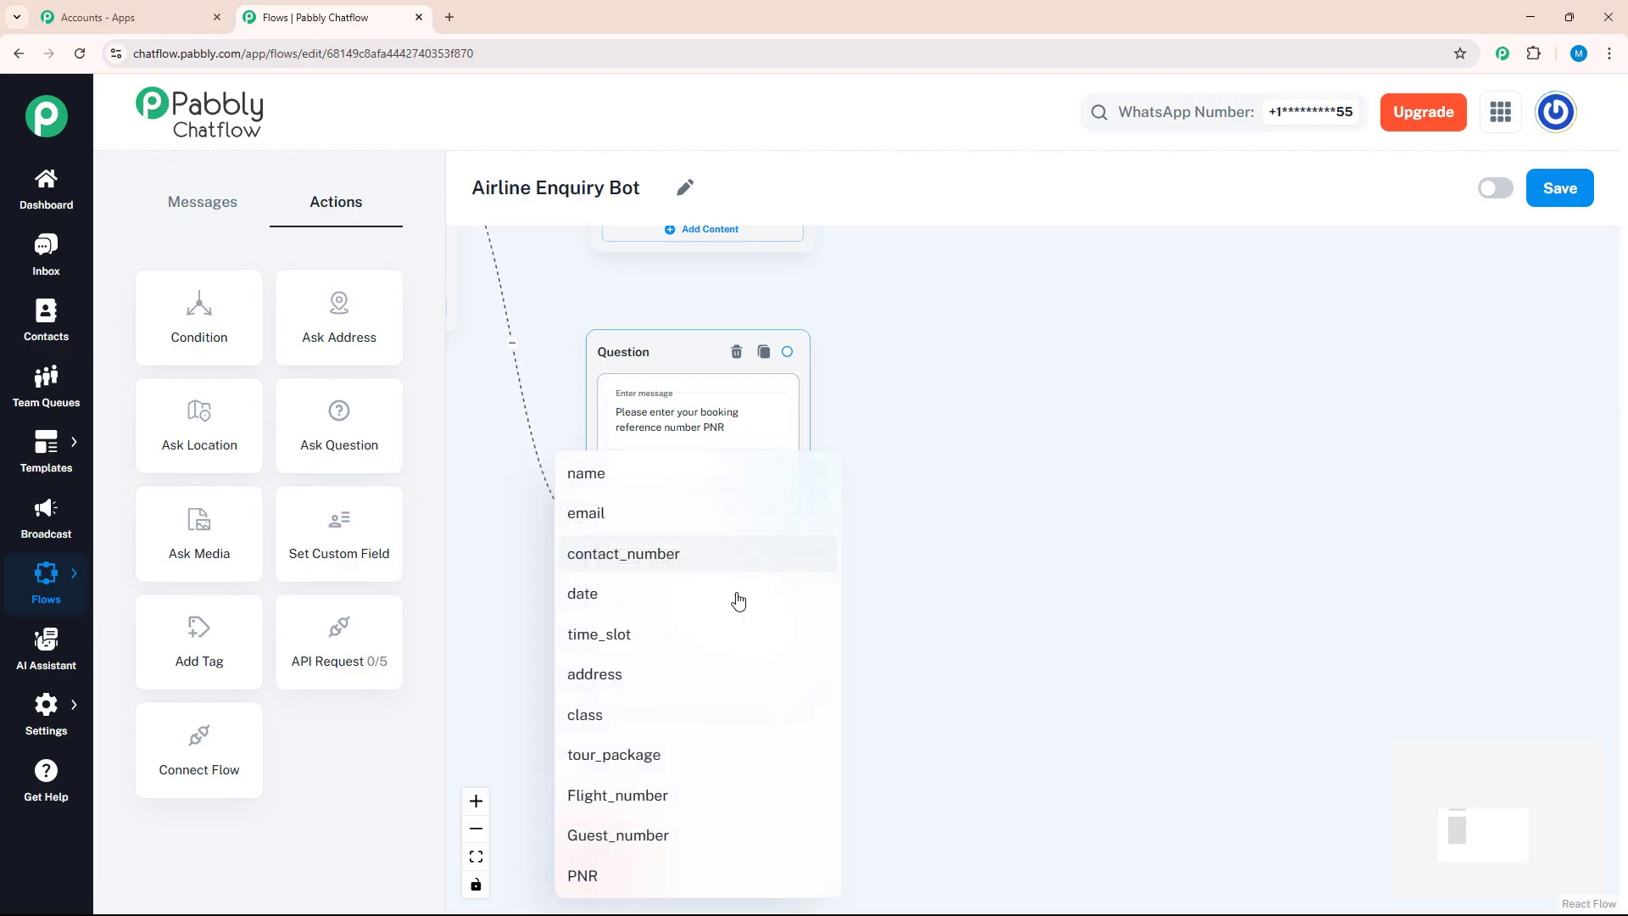
left_click(672, 873)
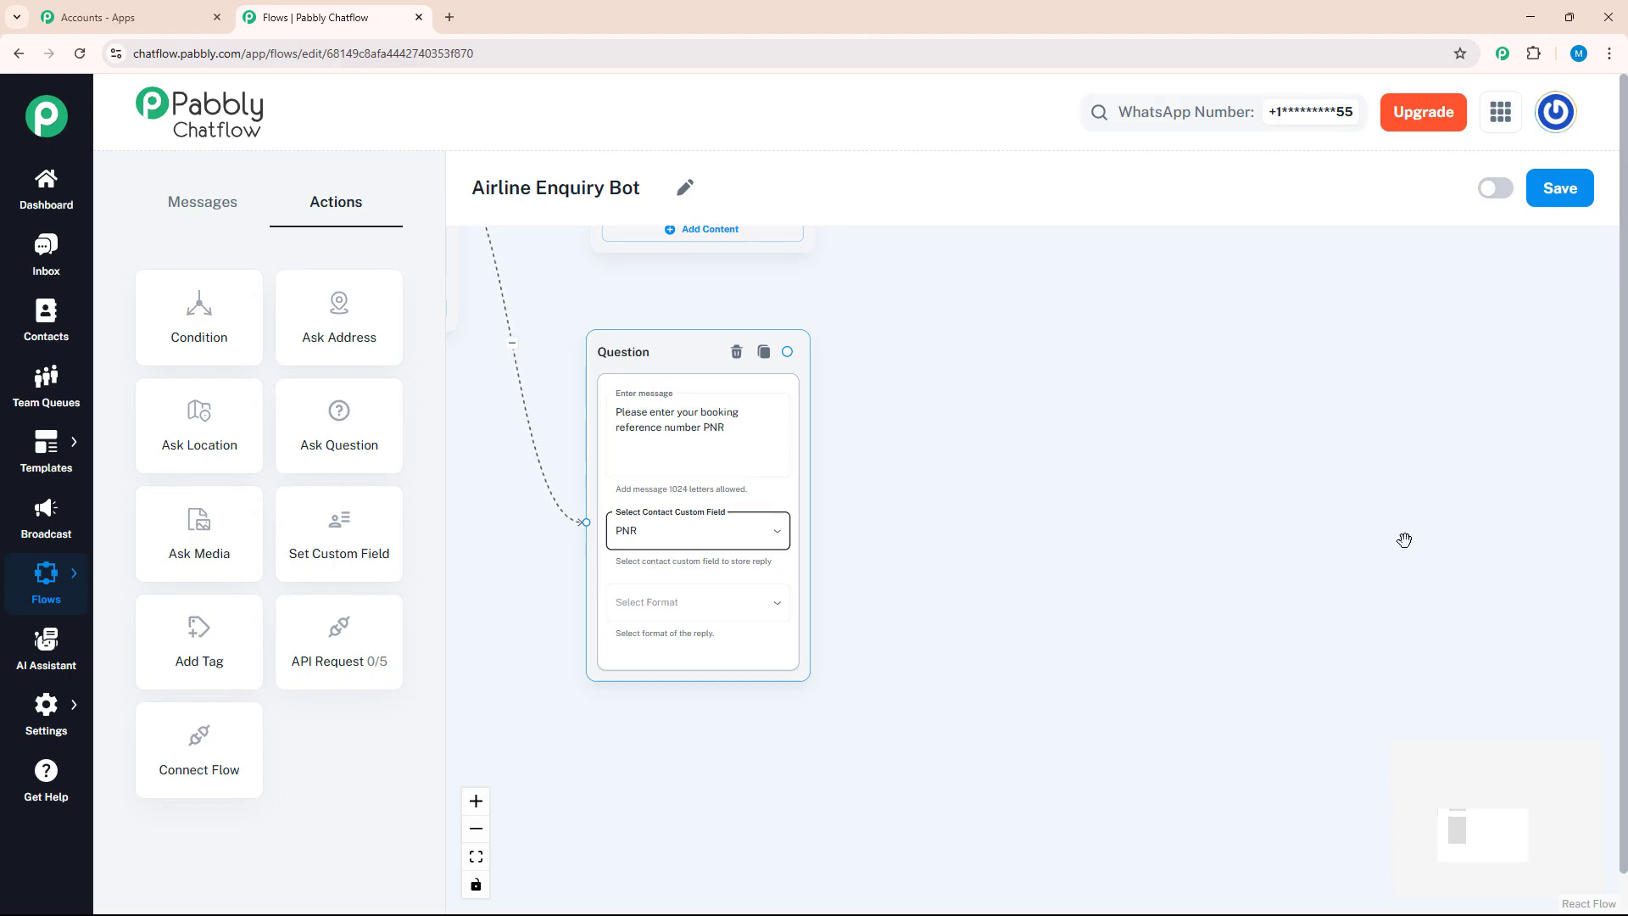
left_click(1559, 190)
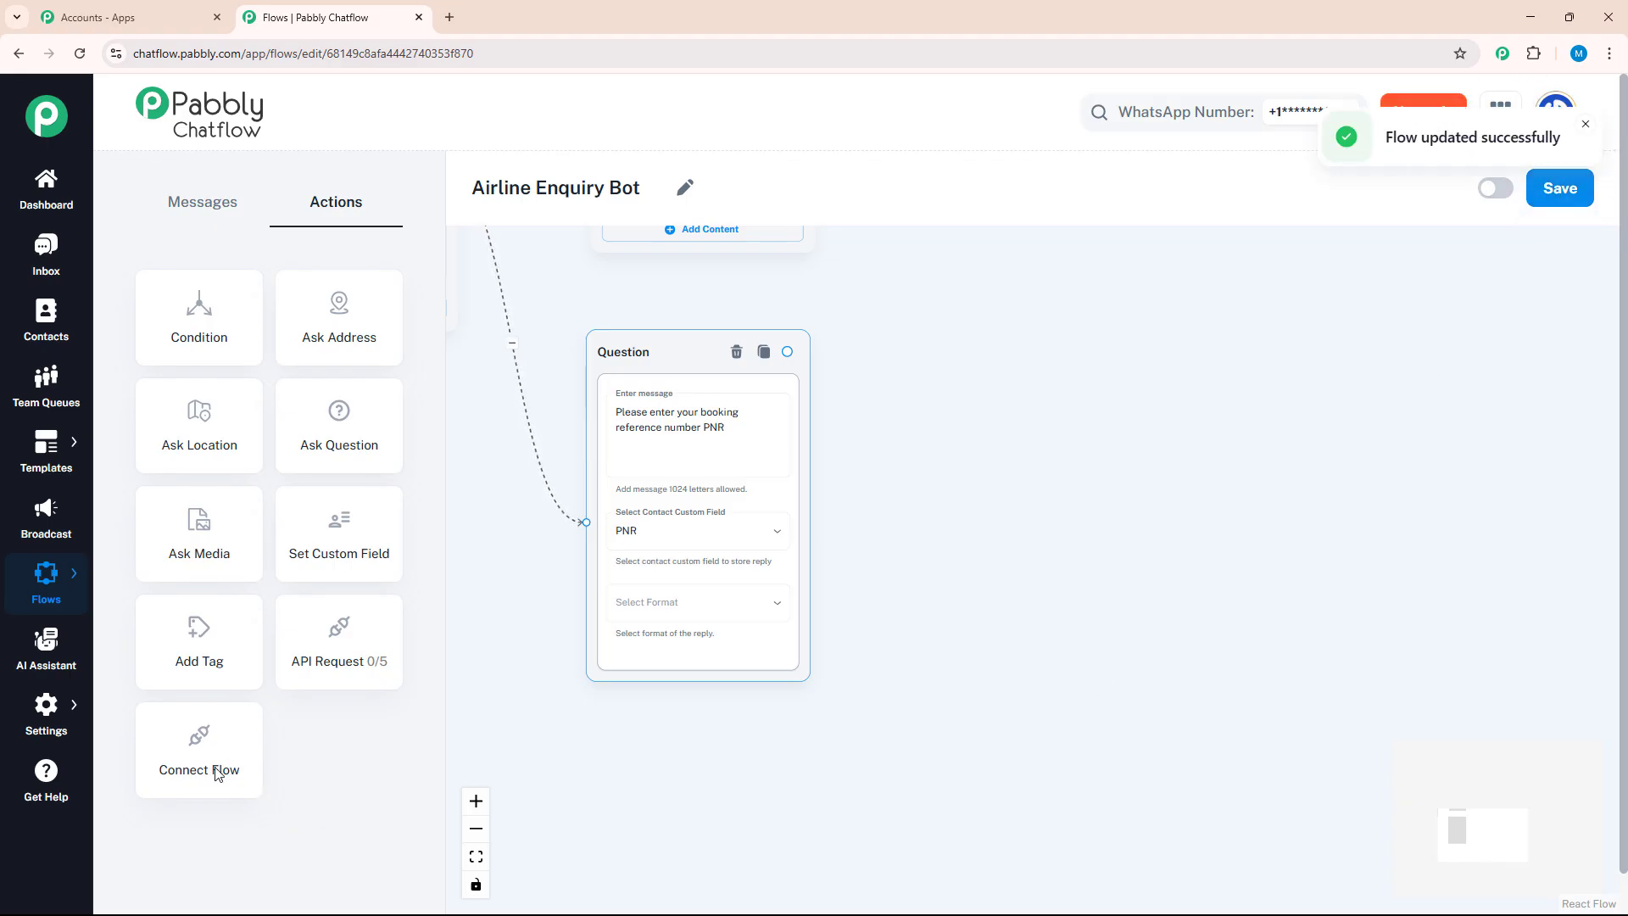
Review the contact custom fields in the settings down to the PNR field
mouse_move(53, 715)
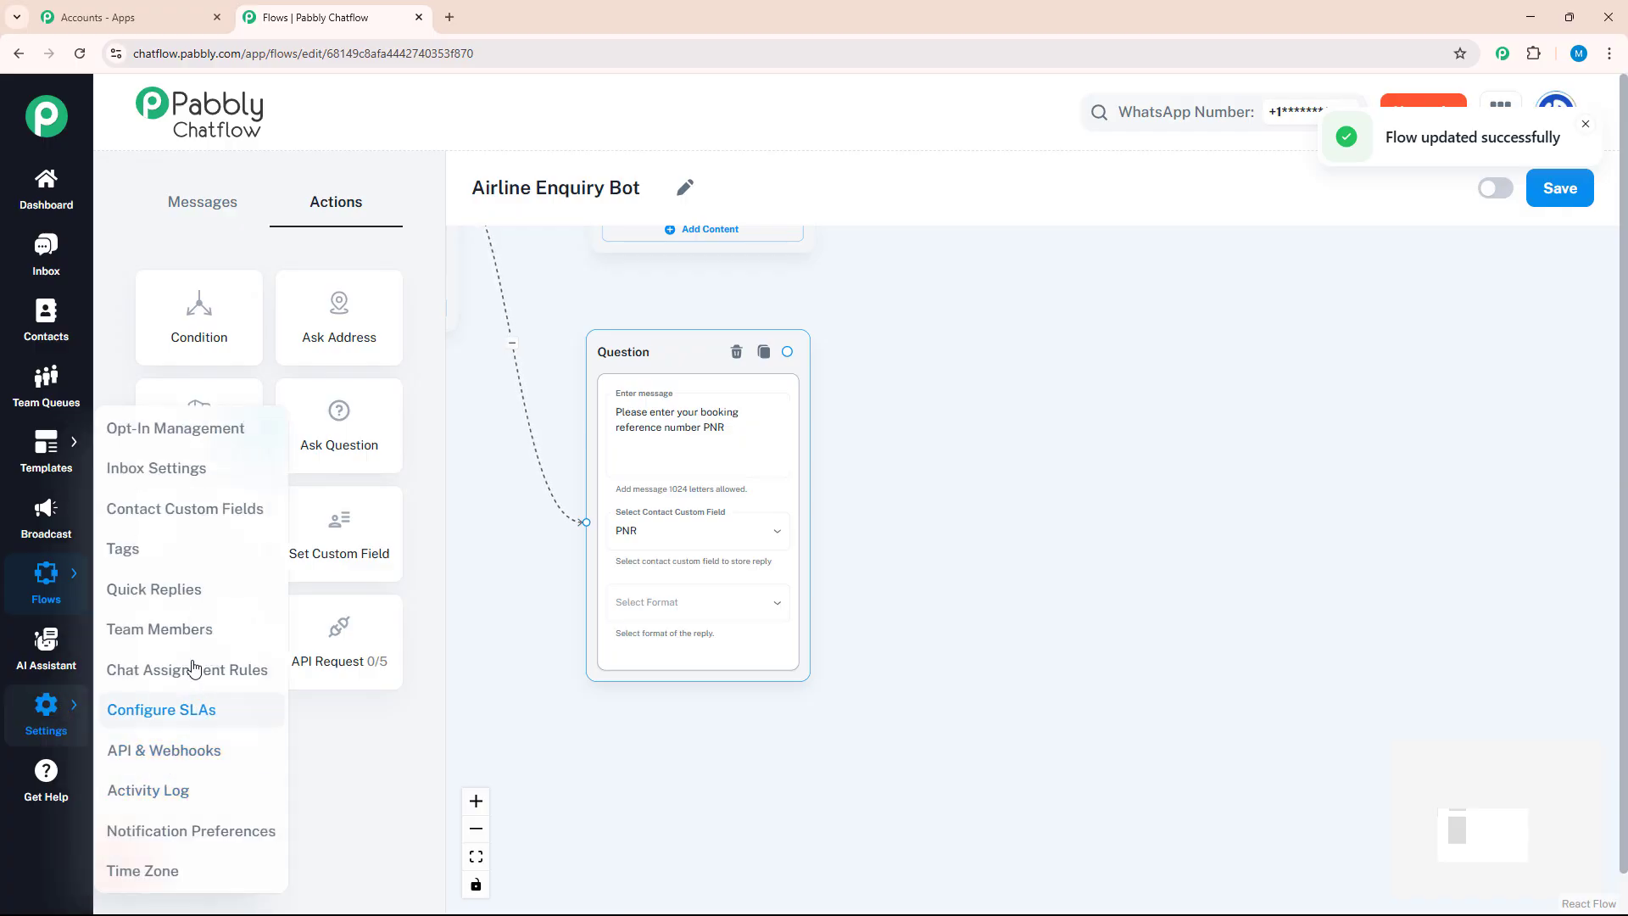
left_click(226, 511)
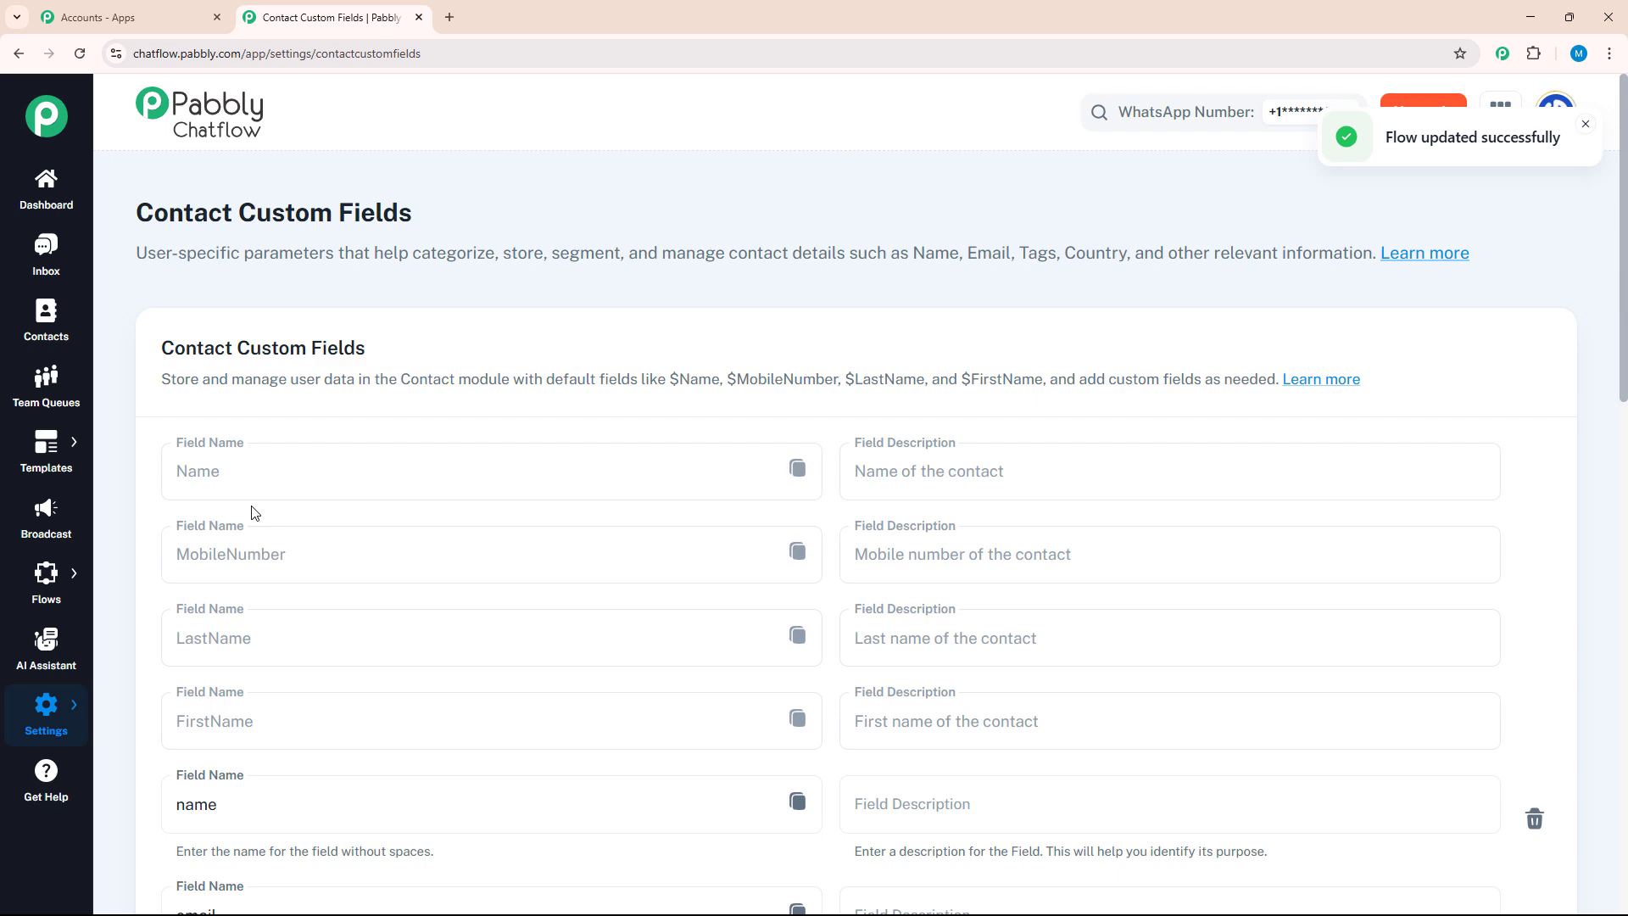
scroll(254, 509, "down", 10)
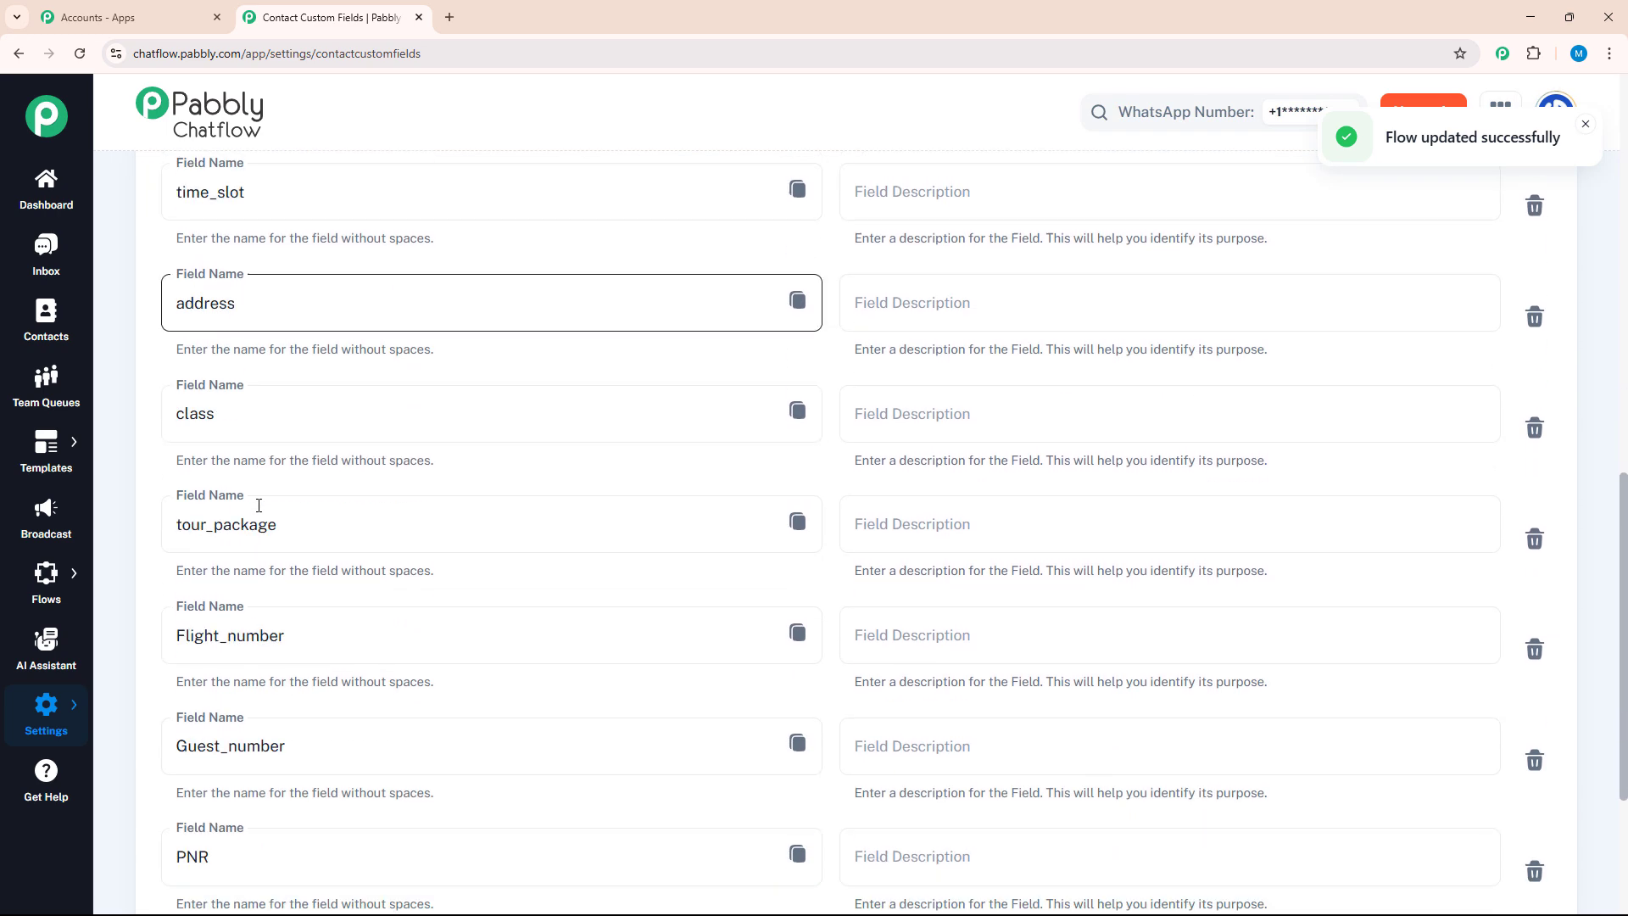
scroll(258, 506, "down", 3)
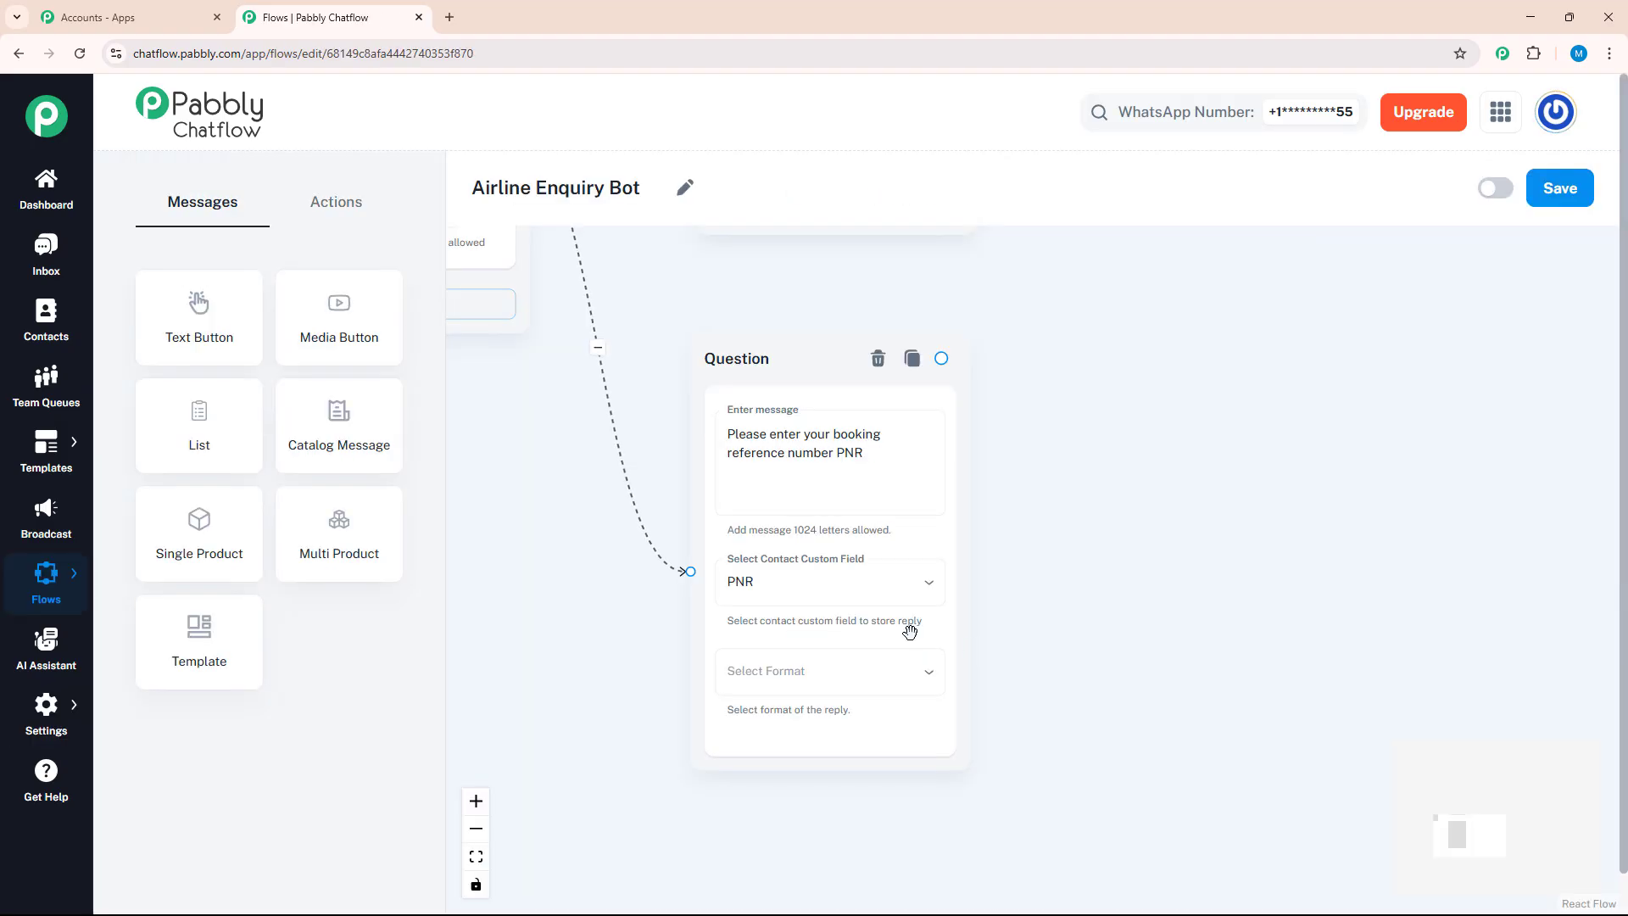
Select PNR as the Question node's contact custom field and set its reply format to Any
left_click(864, 610)
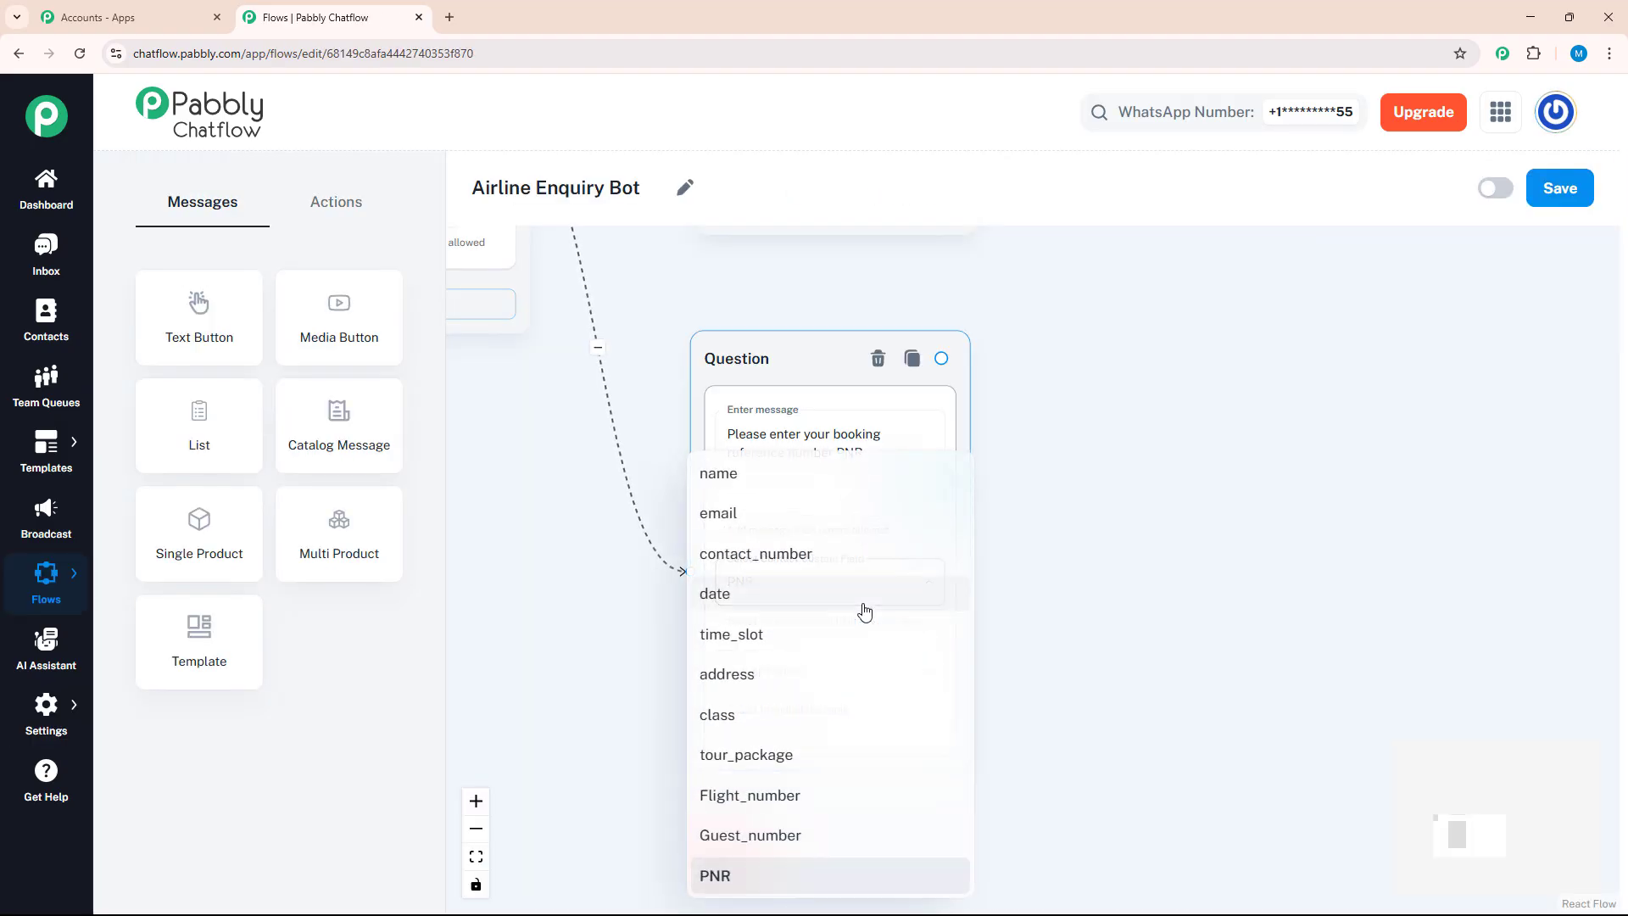
left_click(795, 886)
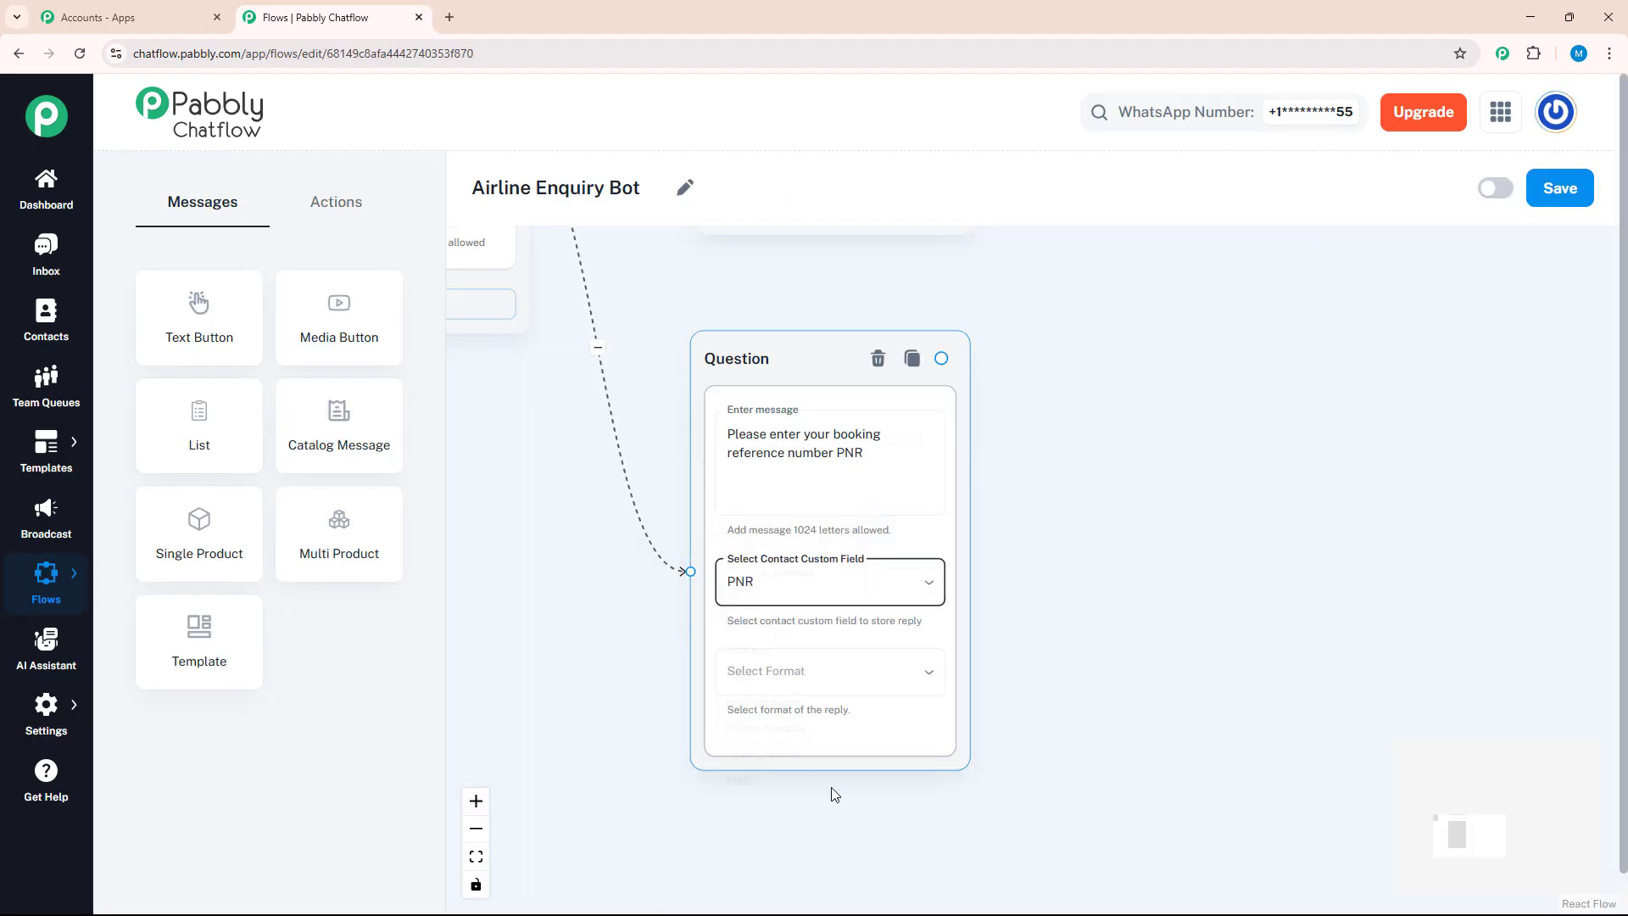
left_click(843, 688)
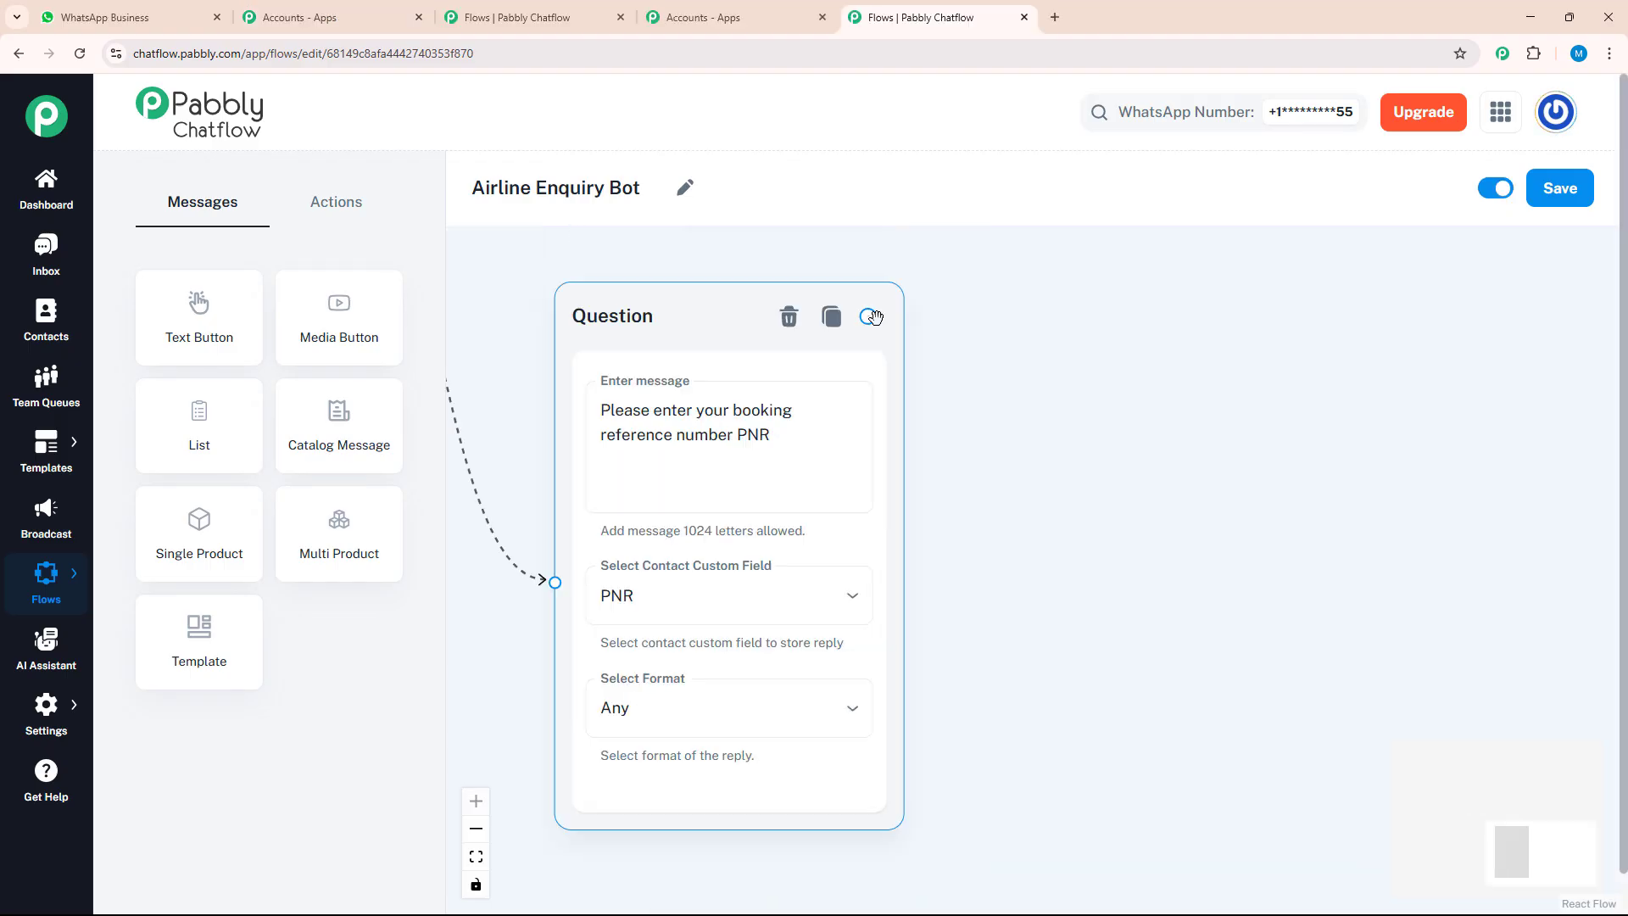
Connect the Question output to a new Text + Button message beginning "You will now receive real-time boarding updates for your flight."
left_click_drag(868, 317, 1102, 466)
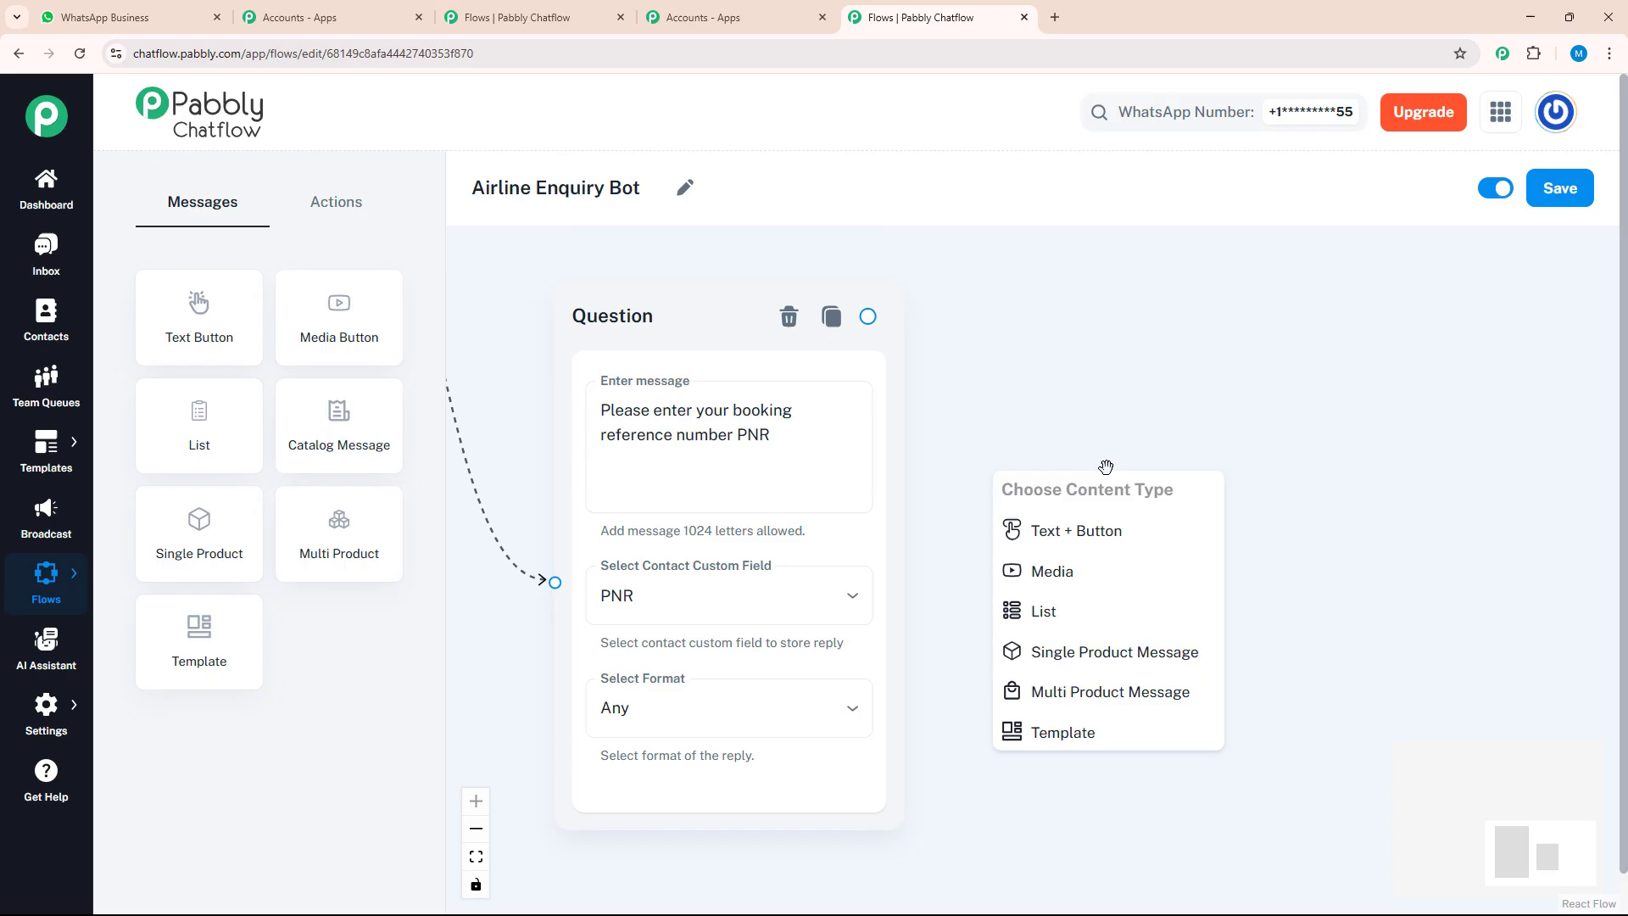
left_click(1123, 536)
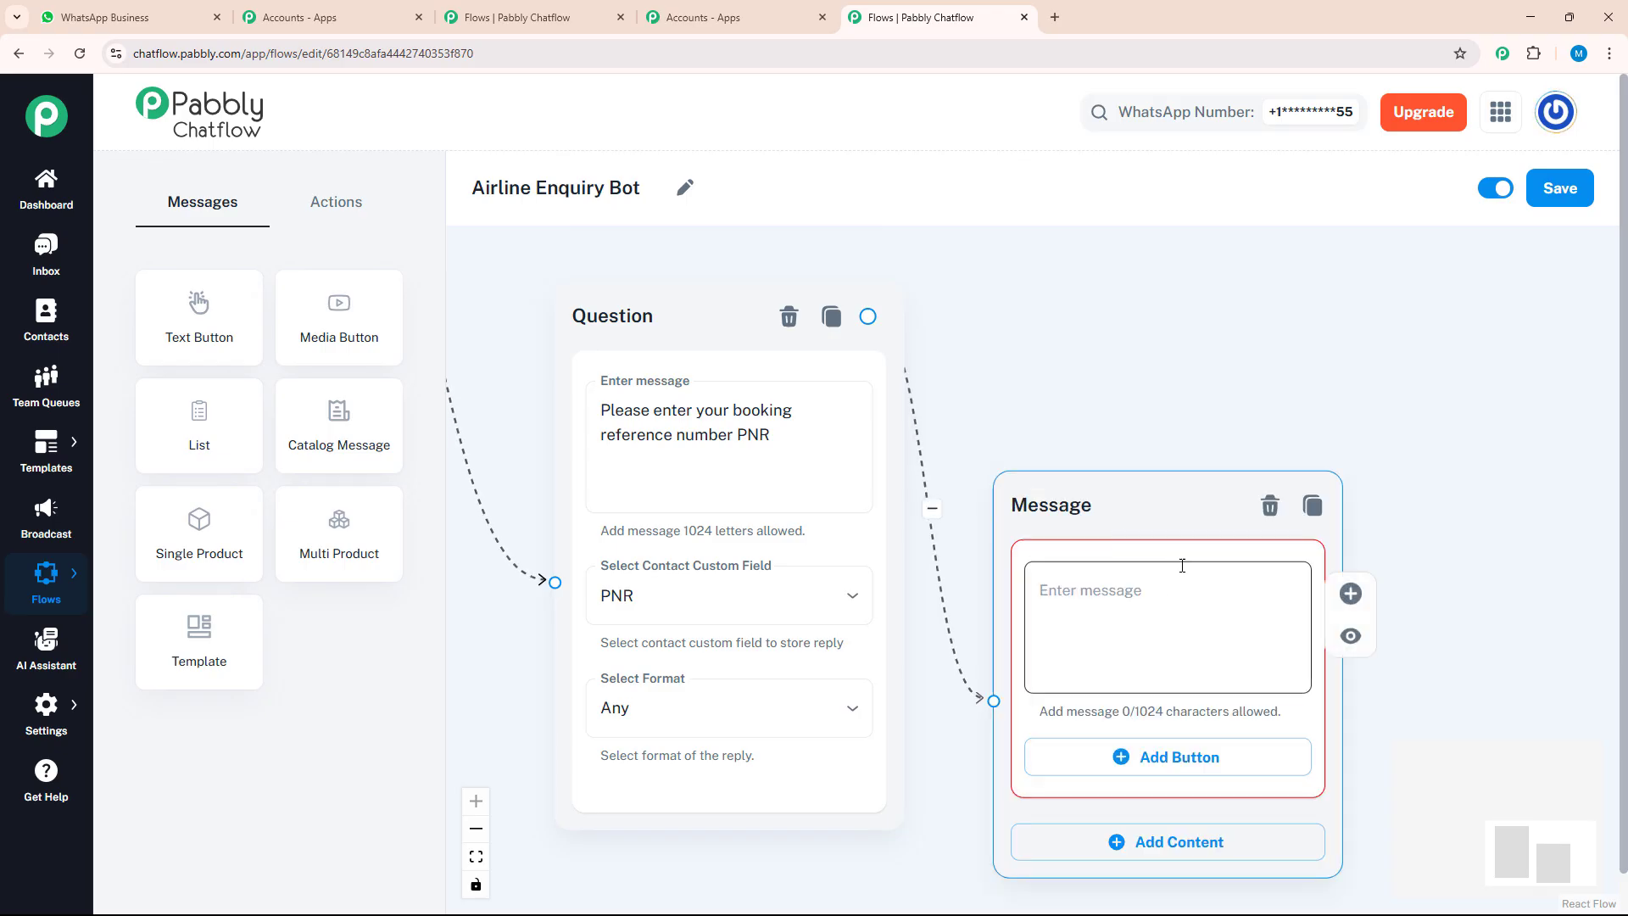
left_click_drag(1180, 537, 1200, 483)
left_click(1202, 533)
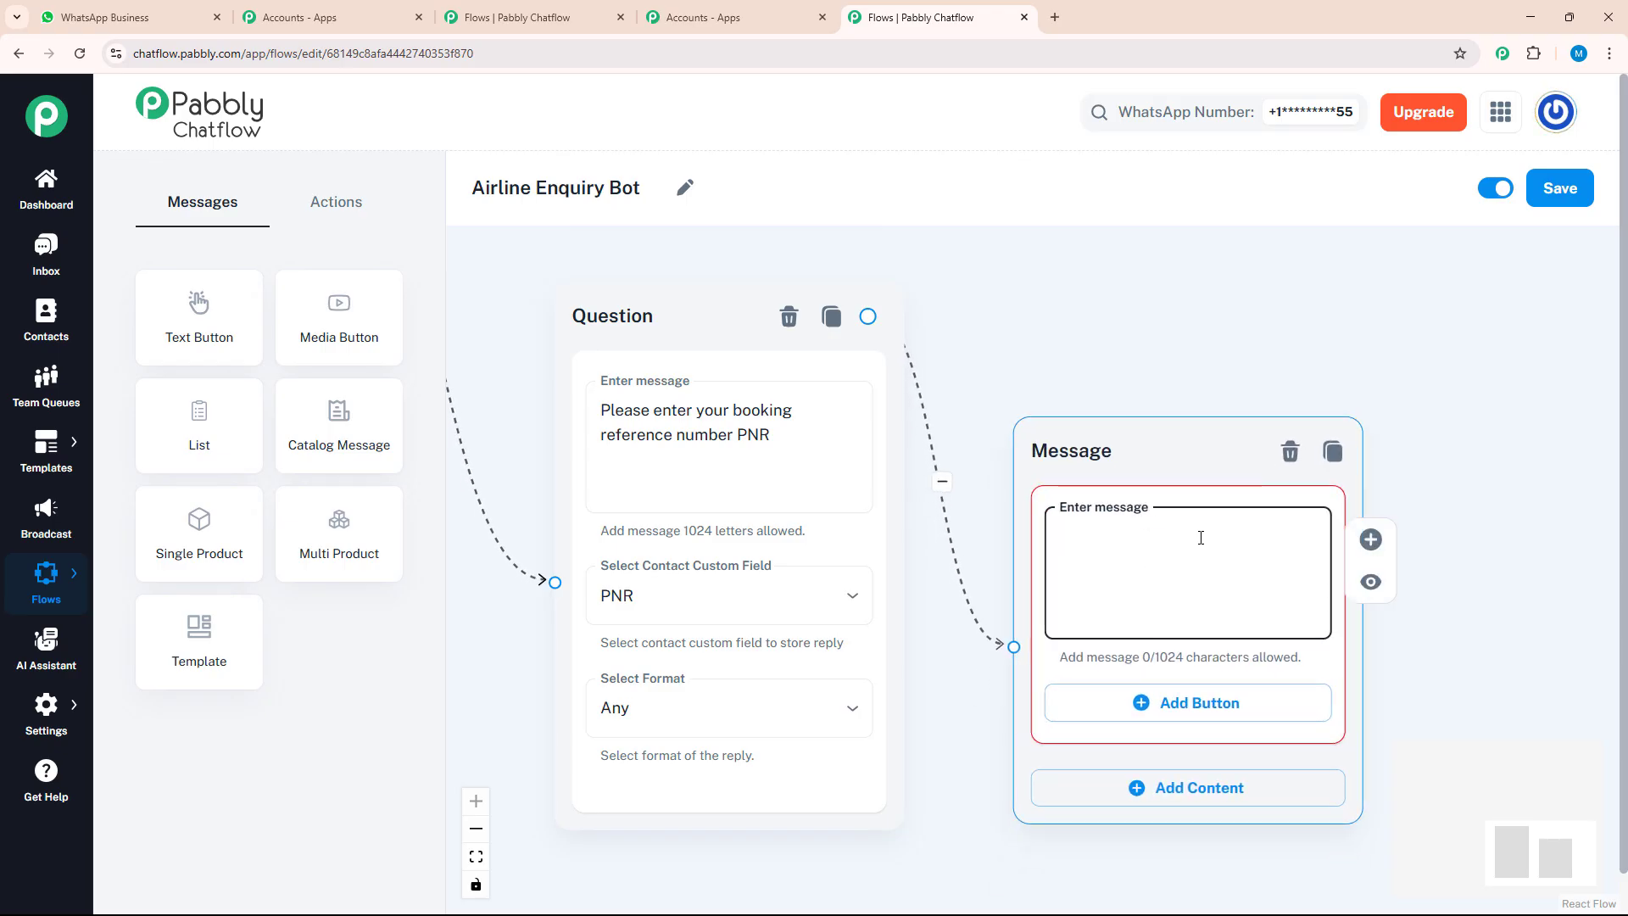
key("ctrl+v")
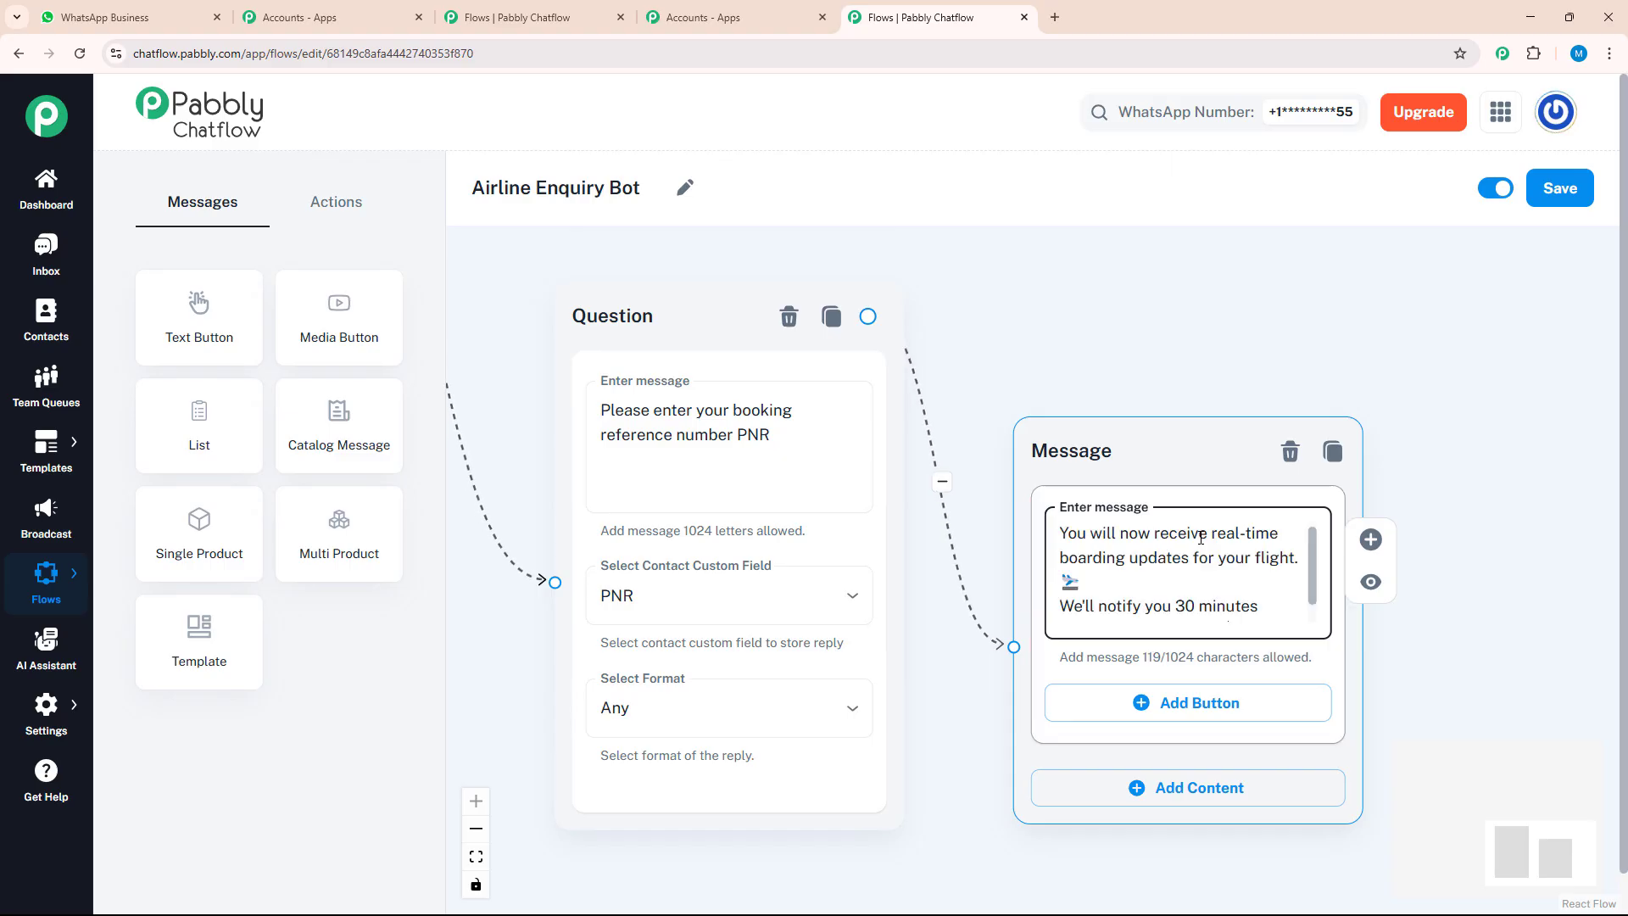
Connect the welcome message's Talk to an Agent button to a new Text + Button message placed below it
left_click_drag(1226, 469, 1311, 420)
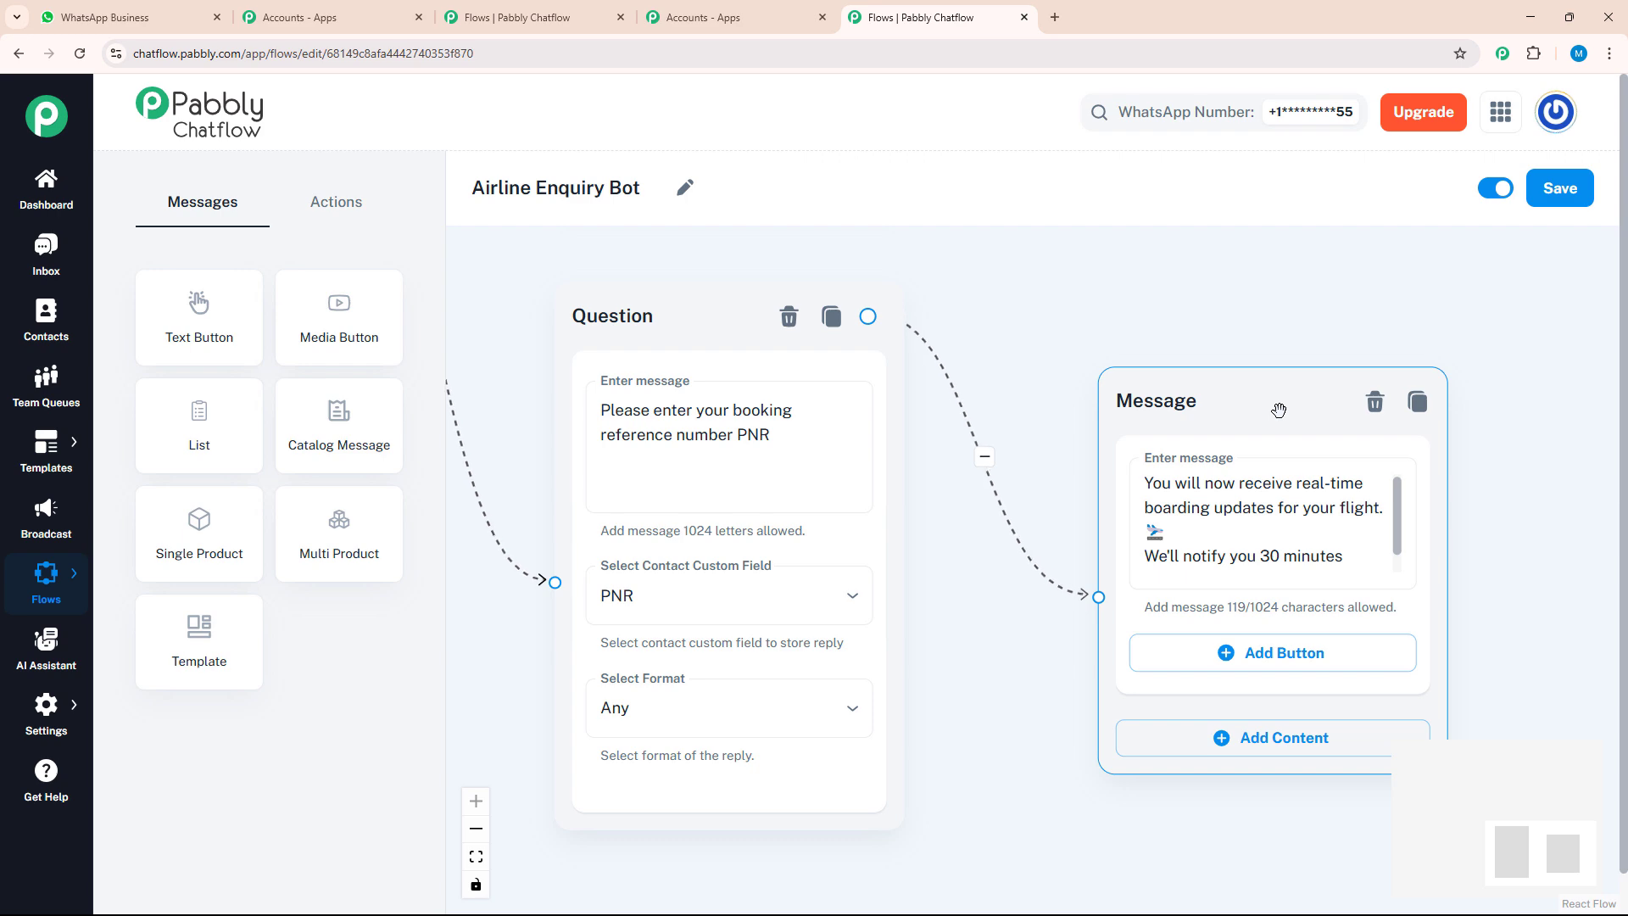
scroll(761, 582, "down", 2)
left_click(713, 570)
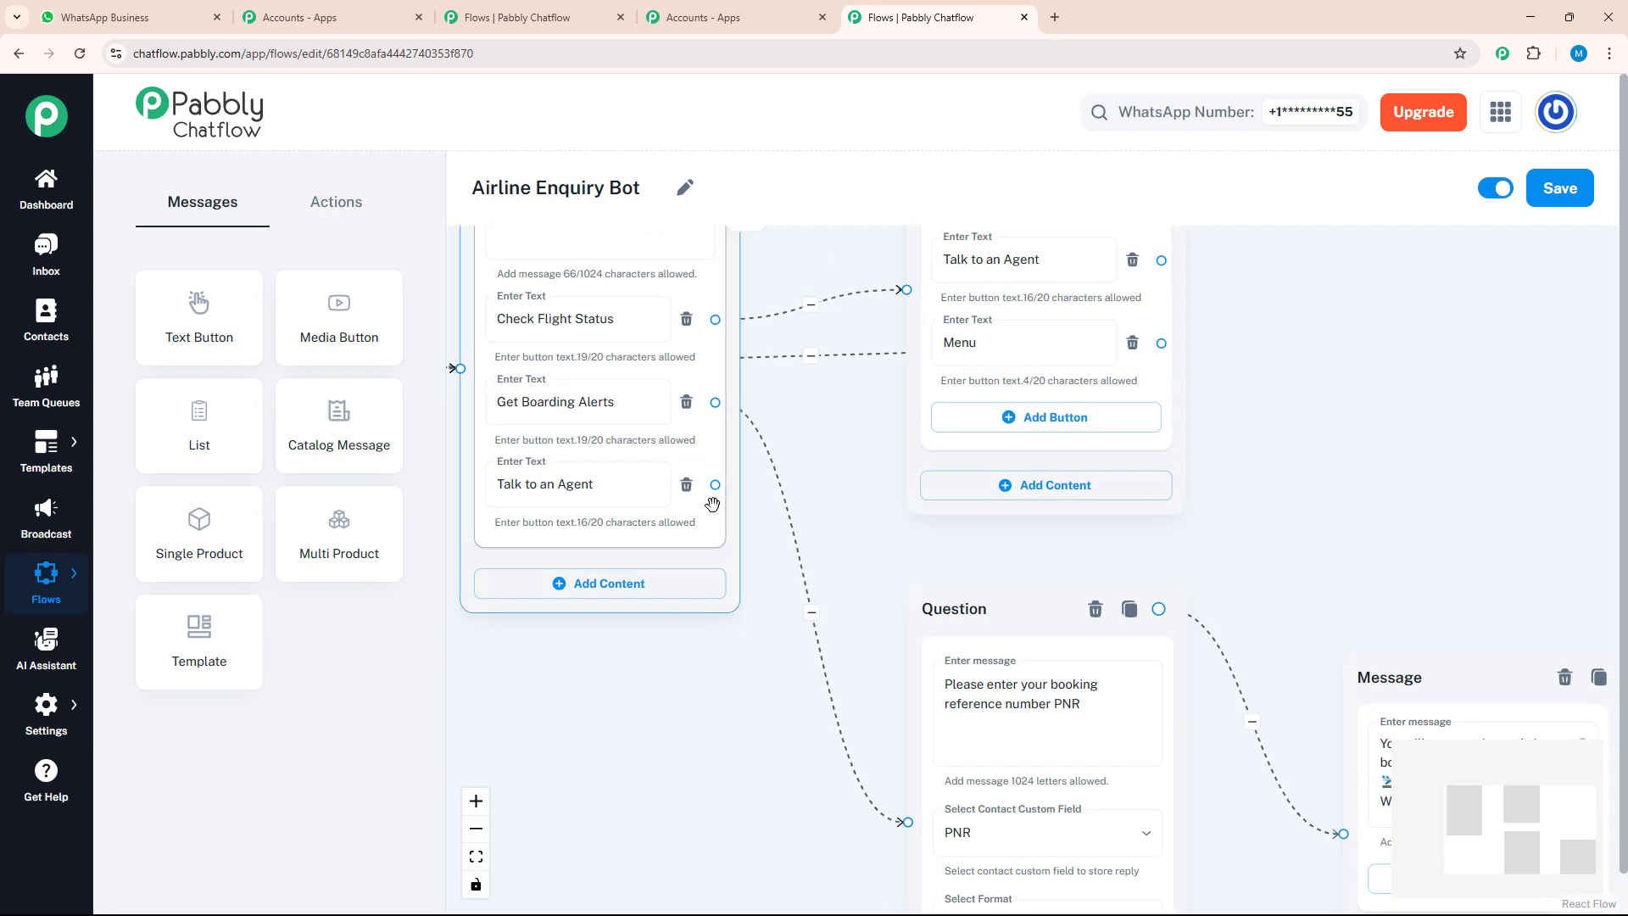
left_click_drag(715, 486, 746, 799)
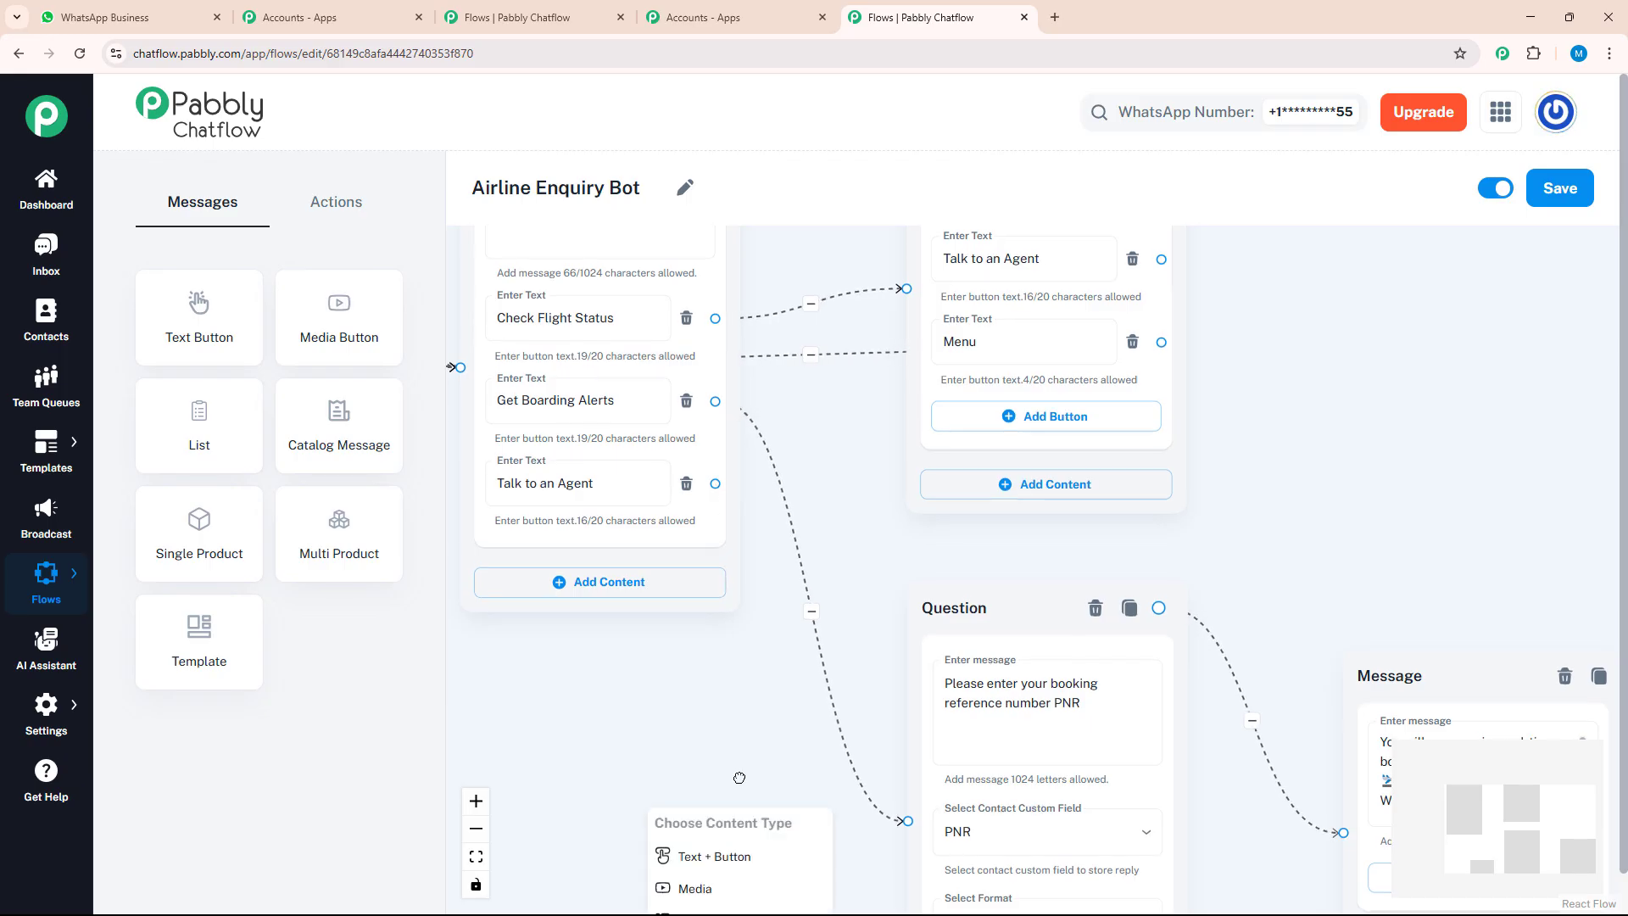
left_click(727, 646)
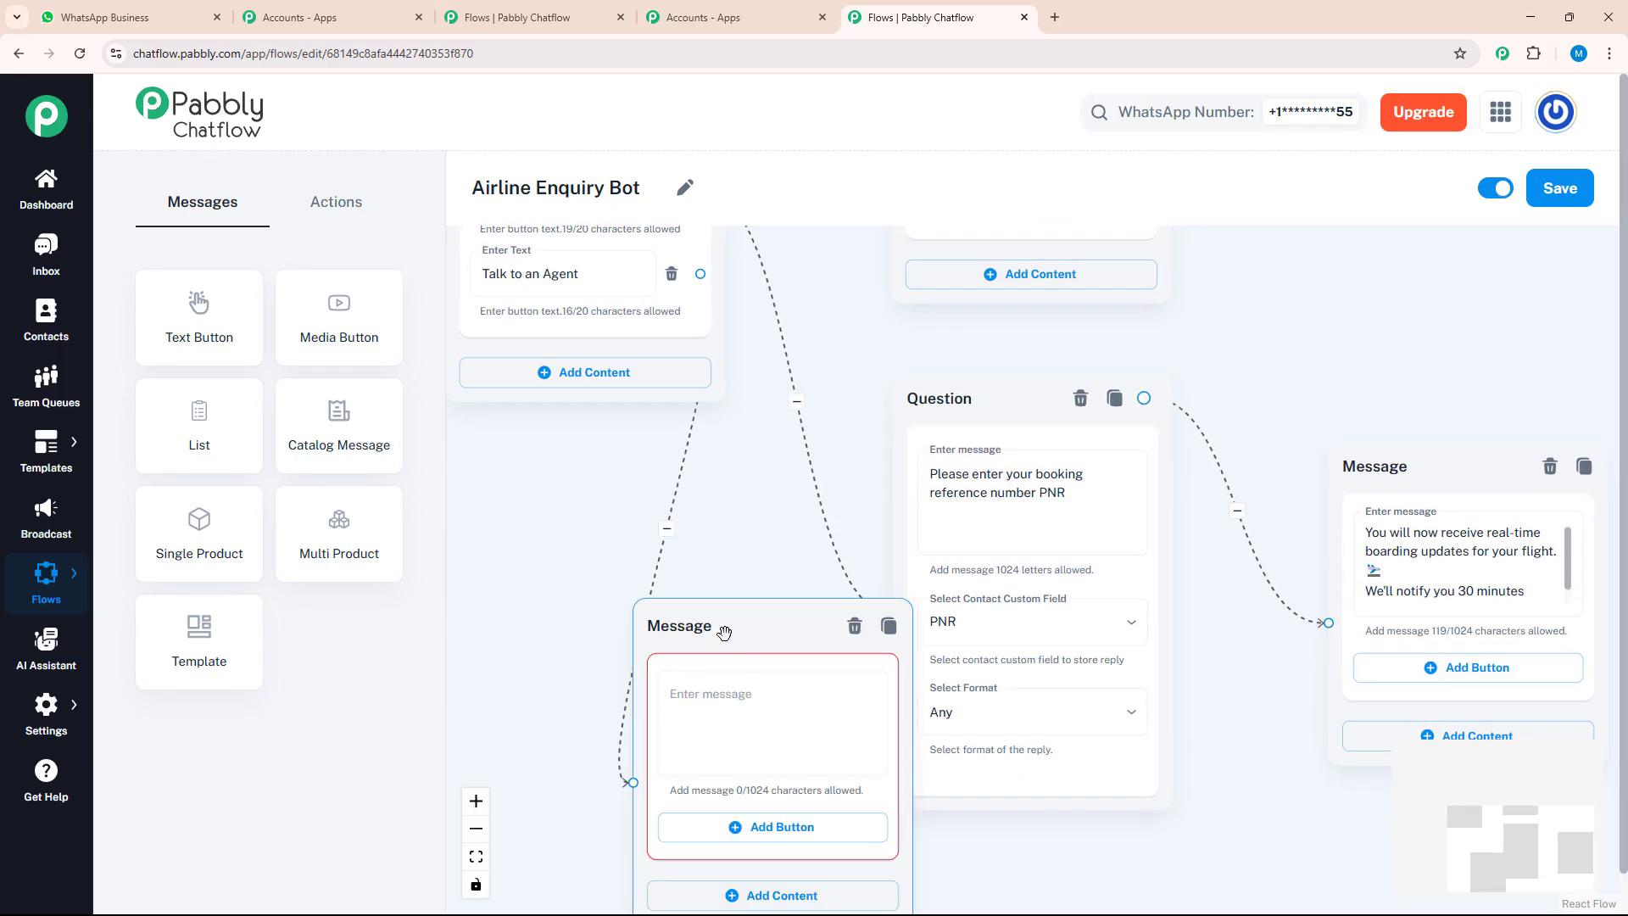
Set the new message's text to "Connecting you to our support team... 🧑‍💻 Estimated wait time: 2 minutes."
left_click(712, 352)
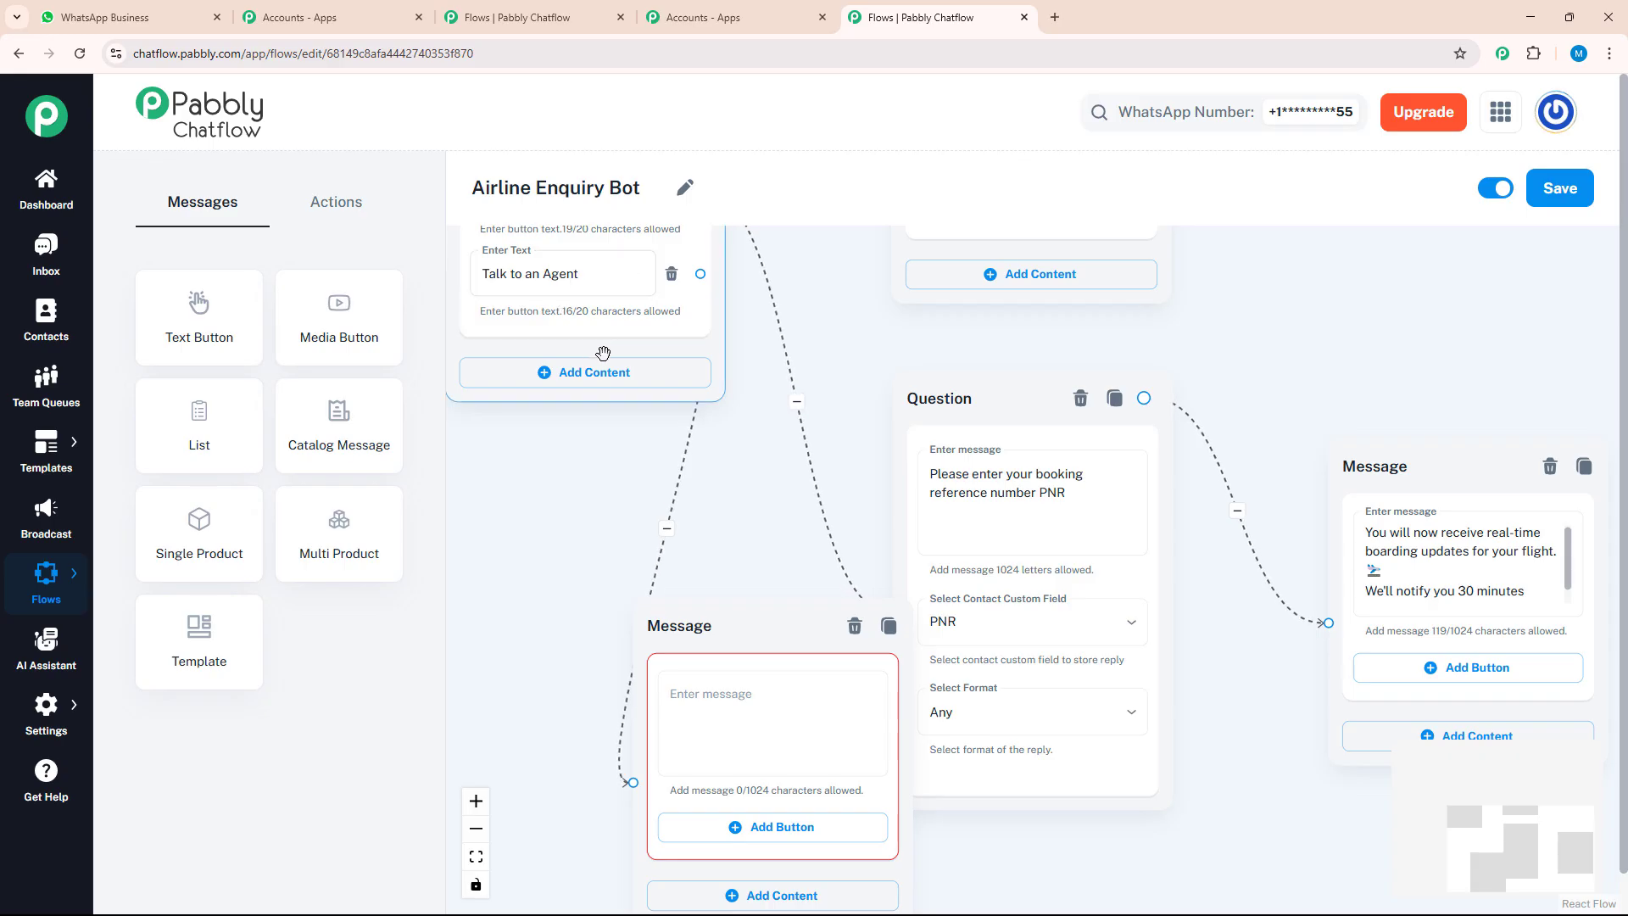
left_click(726, 683)
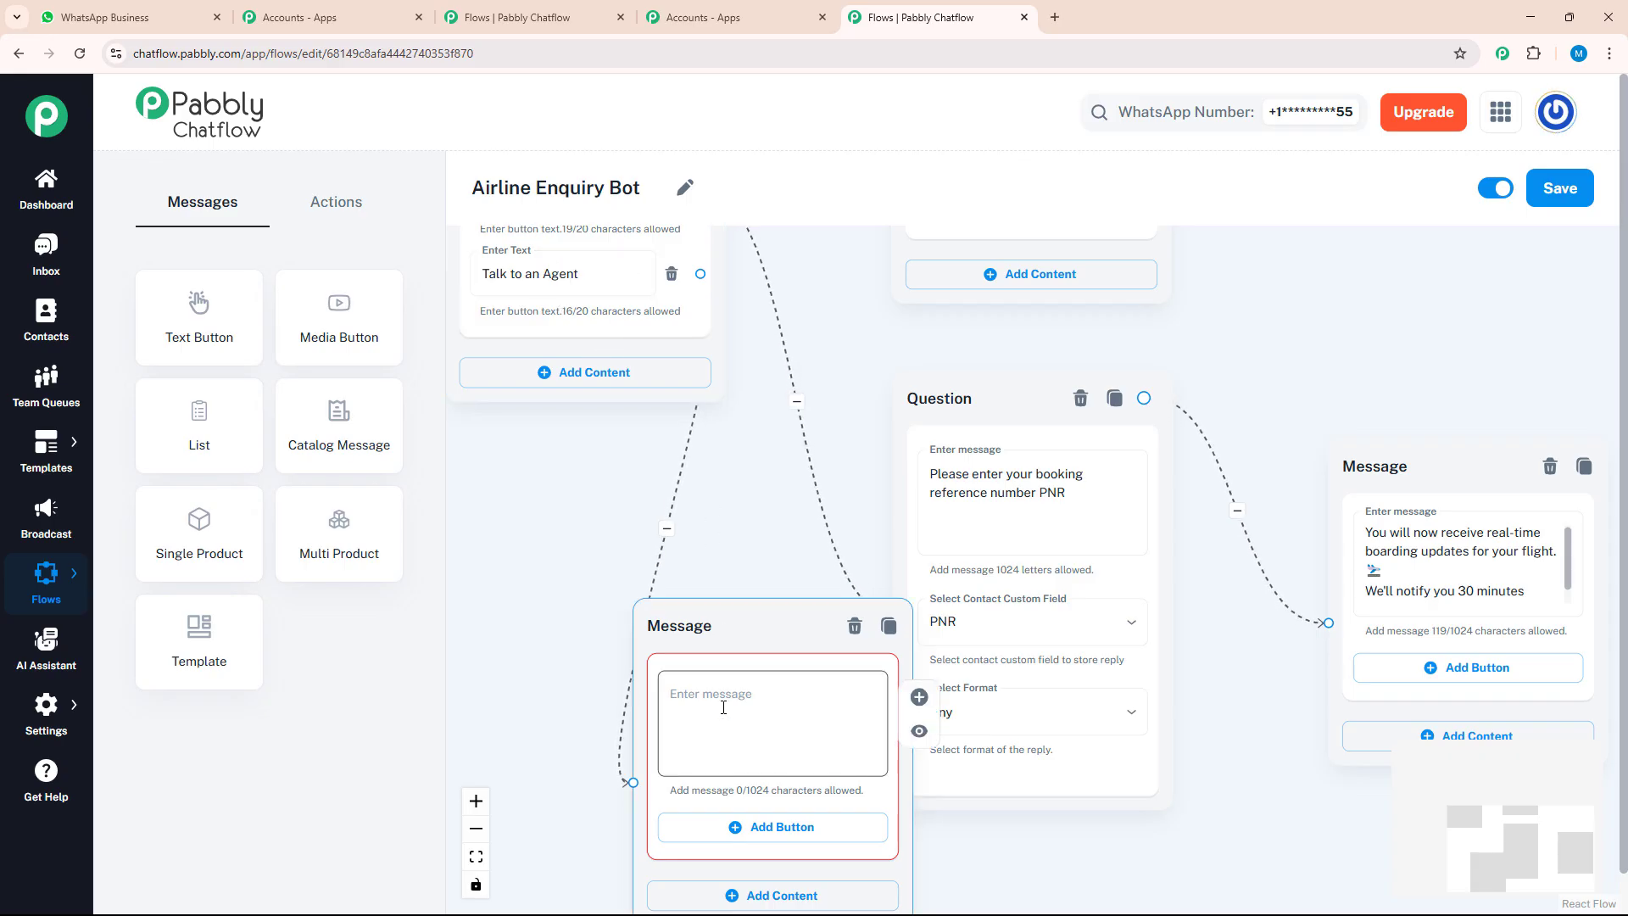
left_click(723, 707)
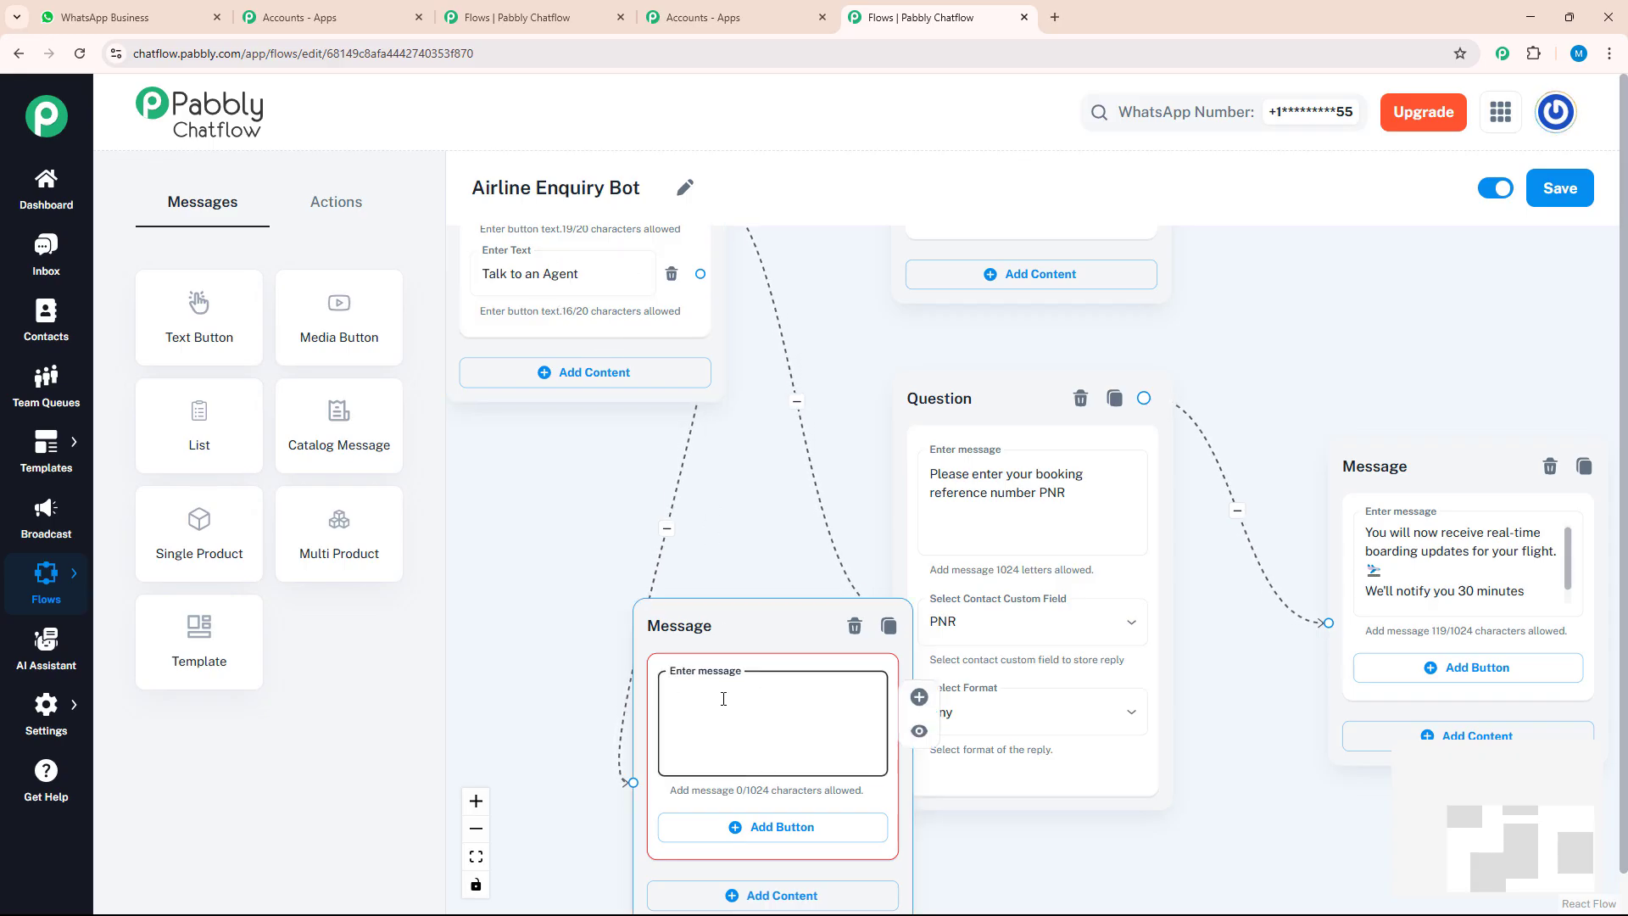
type("Connecting you to our support team... 🧑‍💻 Estimated wait time: 2 minutes.")
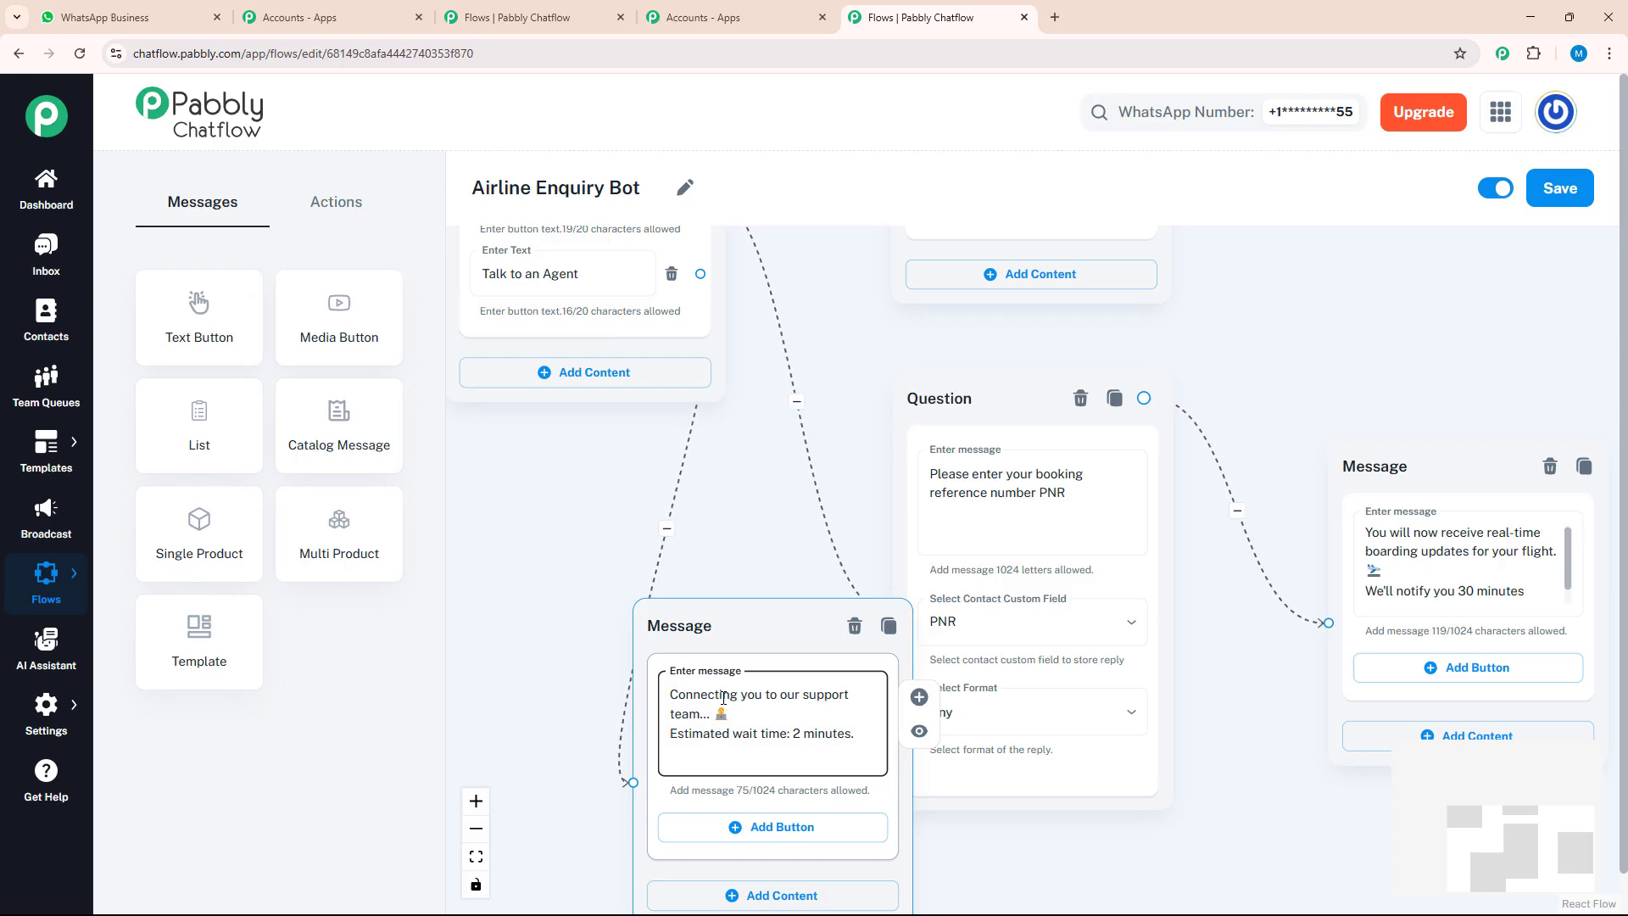
Connect the flight status message's Talk to an Agent button to the support team message
scroll(723, 697, "down", 5)
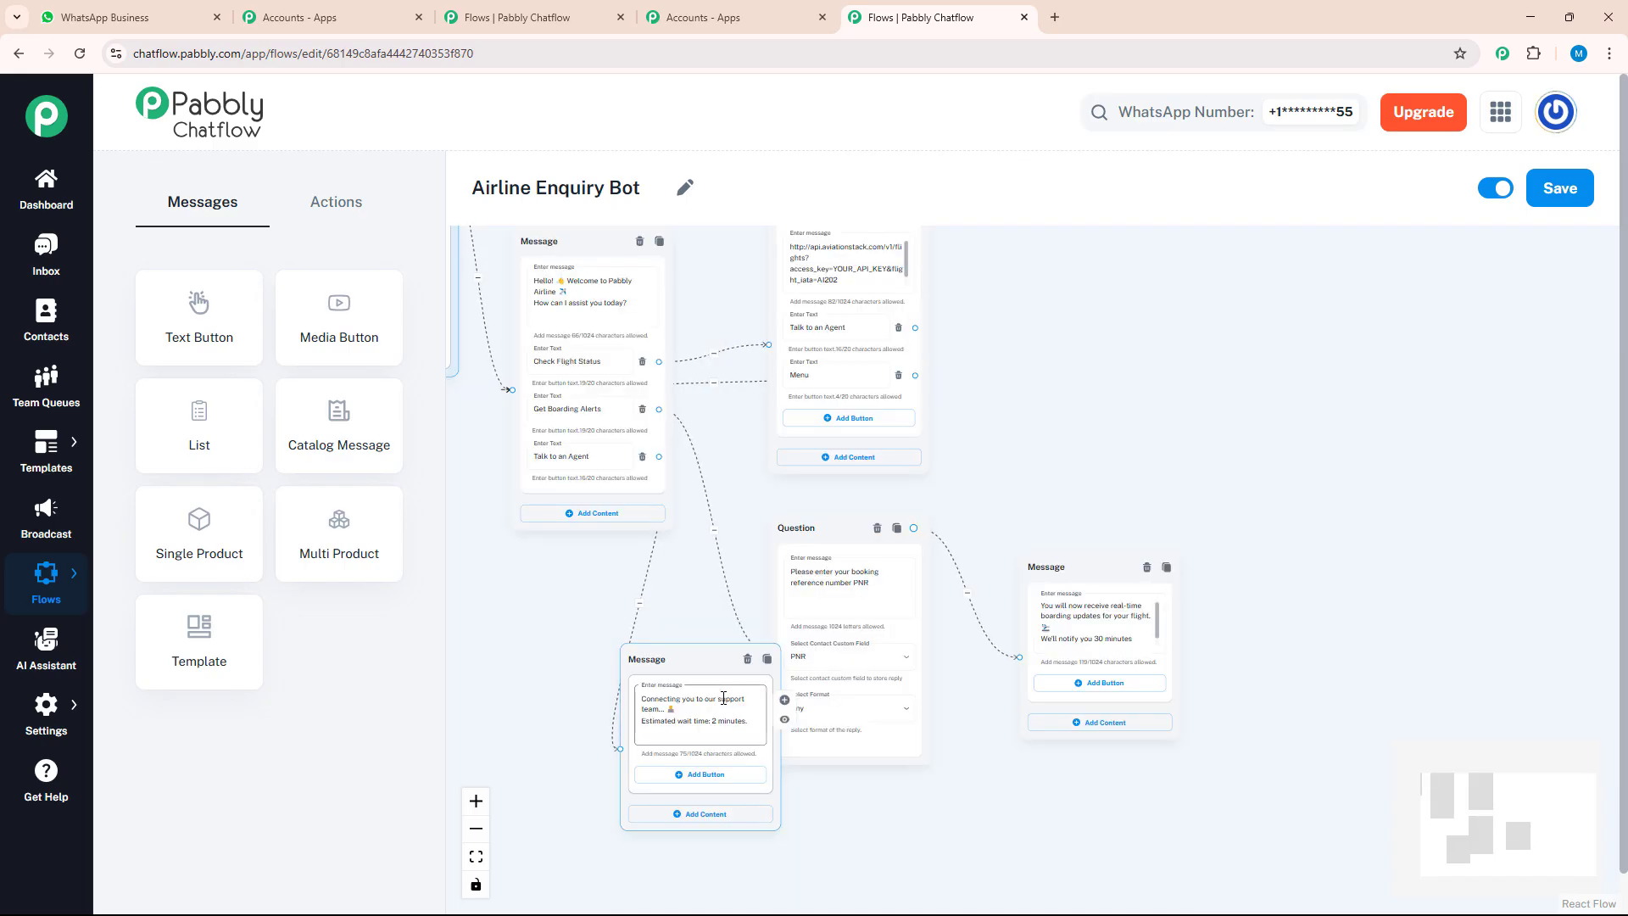
left_click(622, 752)
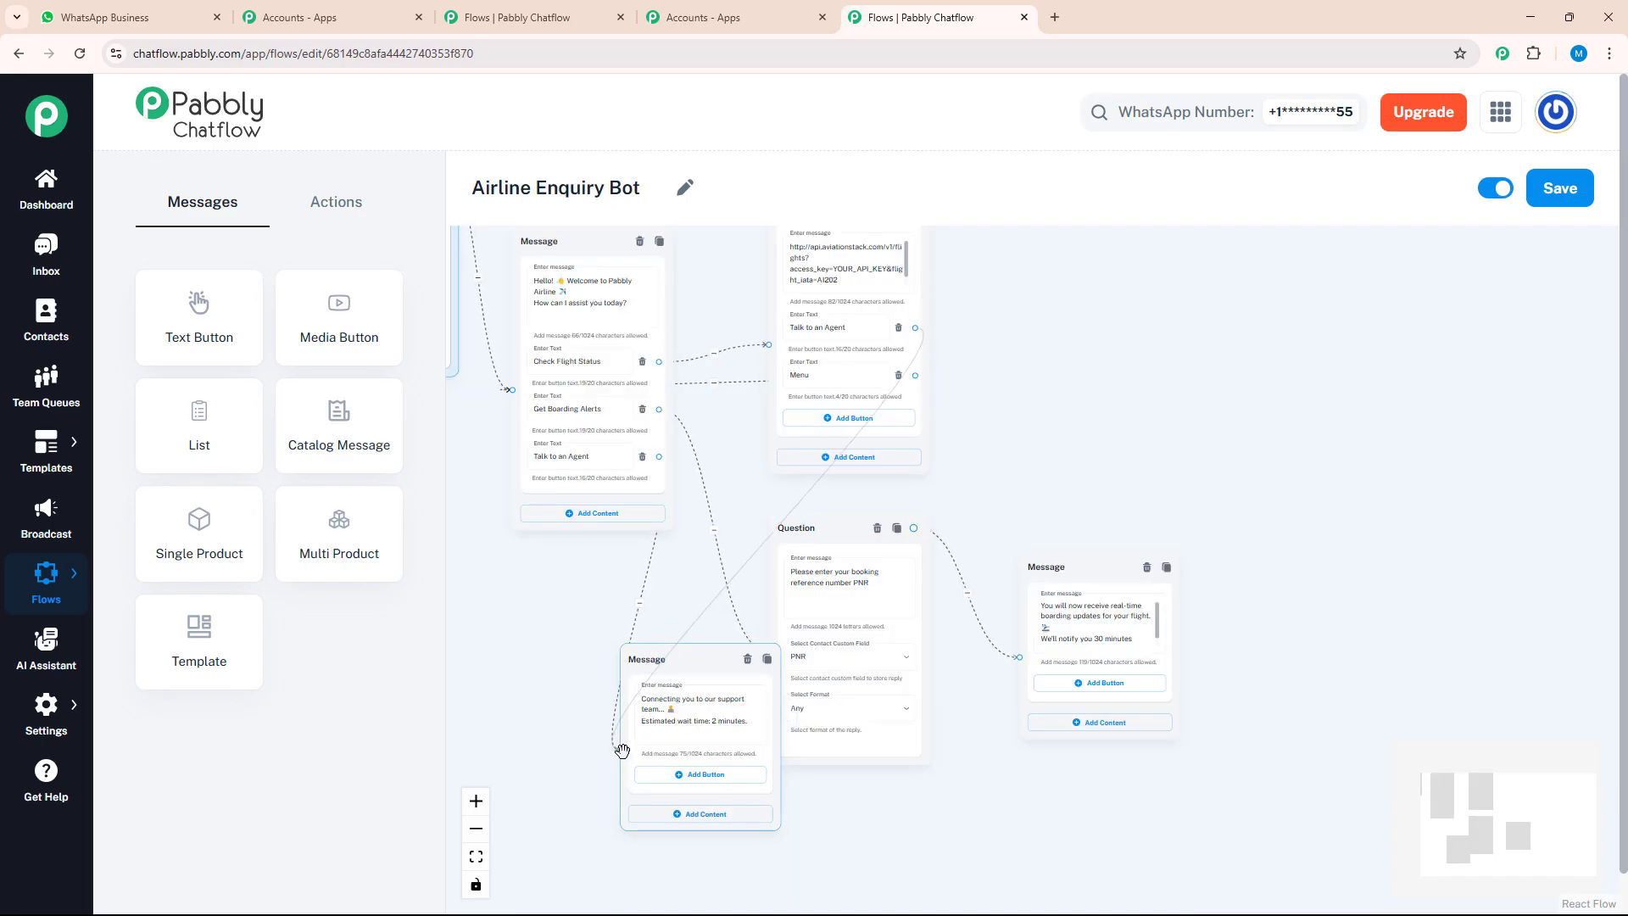
left_click_drag(622, 752, 622, 752)
Spread out the Question, boarding updates and support message nodes so they no longer overlap, and save the flow
left_click_drag(1260, 778, 1269, 741)
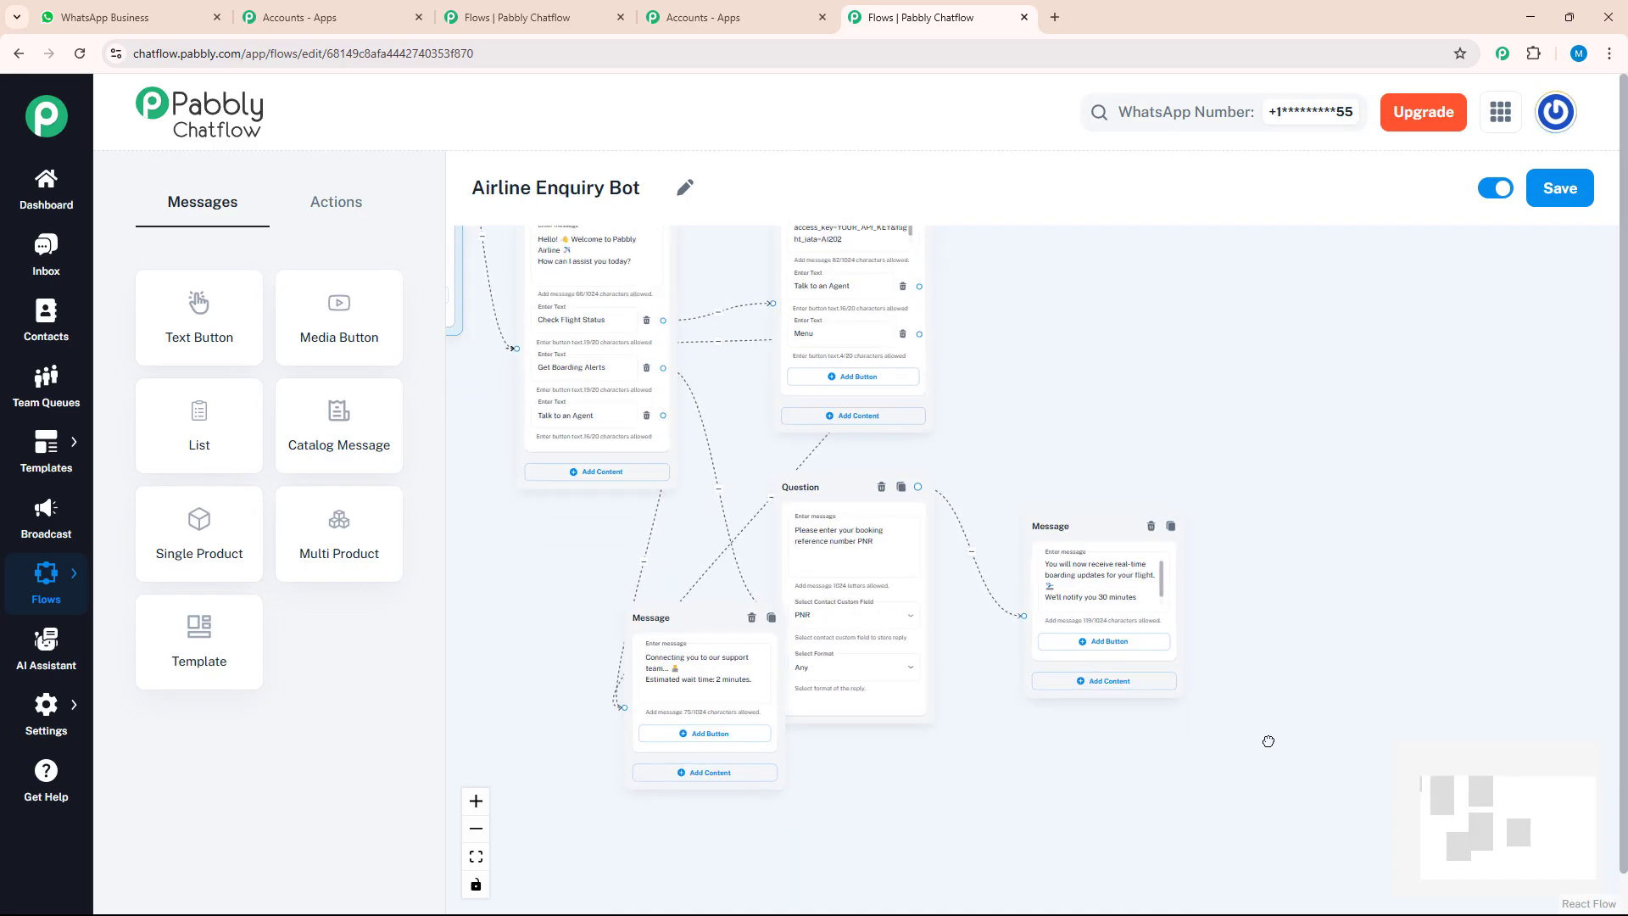
left_click(1156, 599)
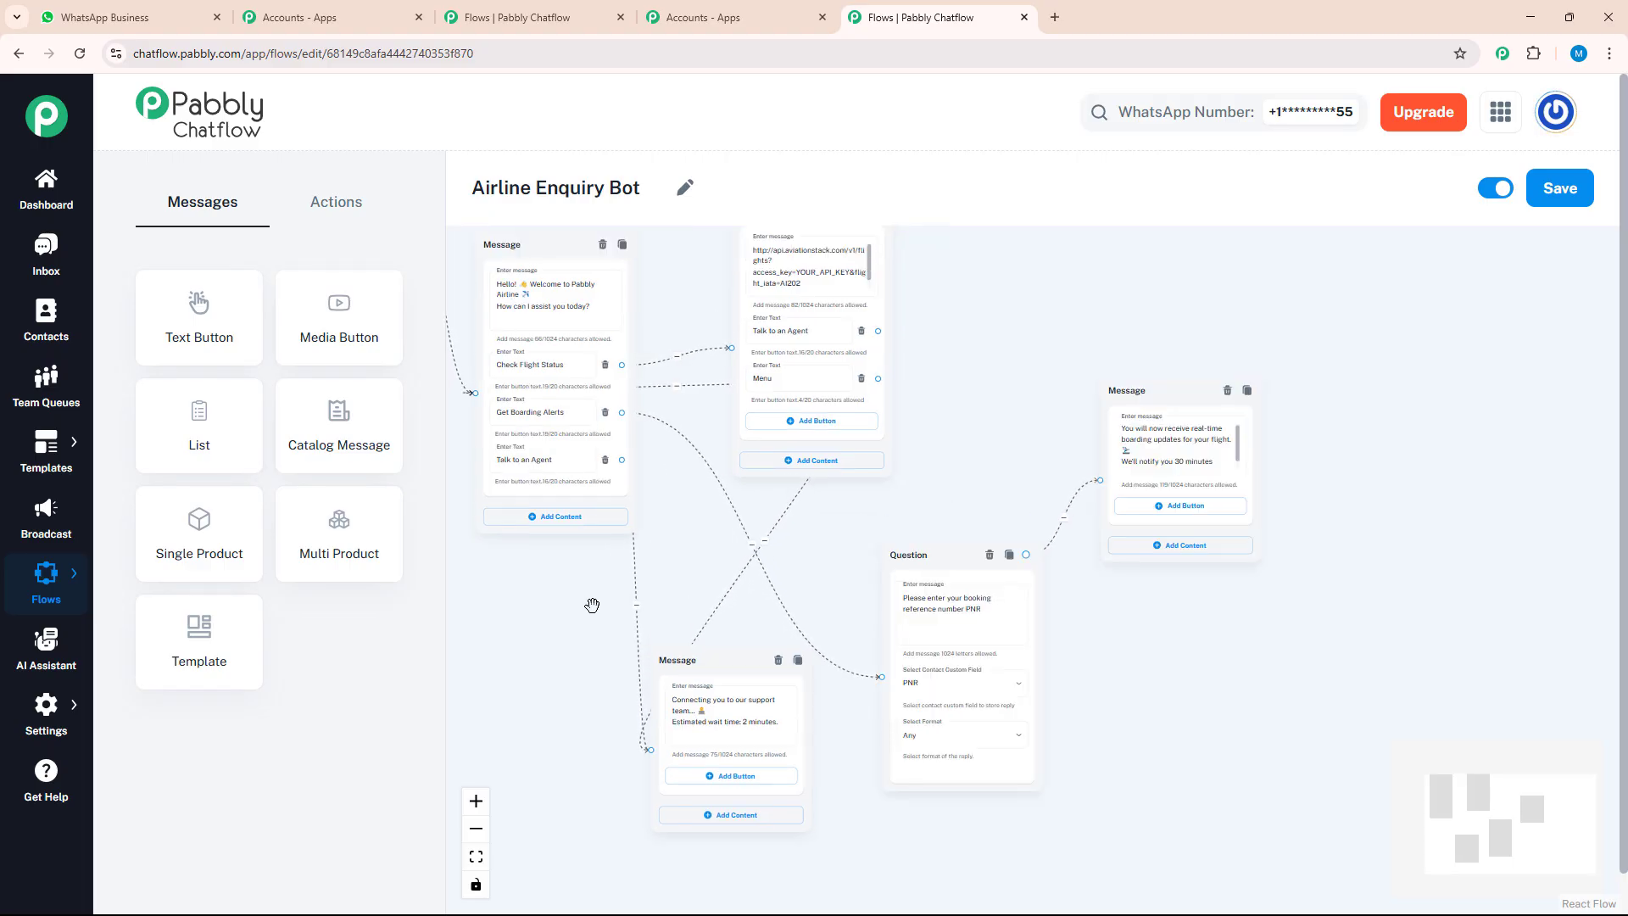
left_click_drag(592, 604, 795, 689)
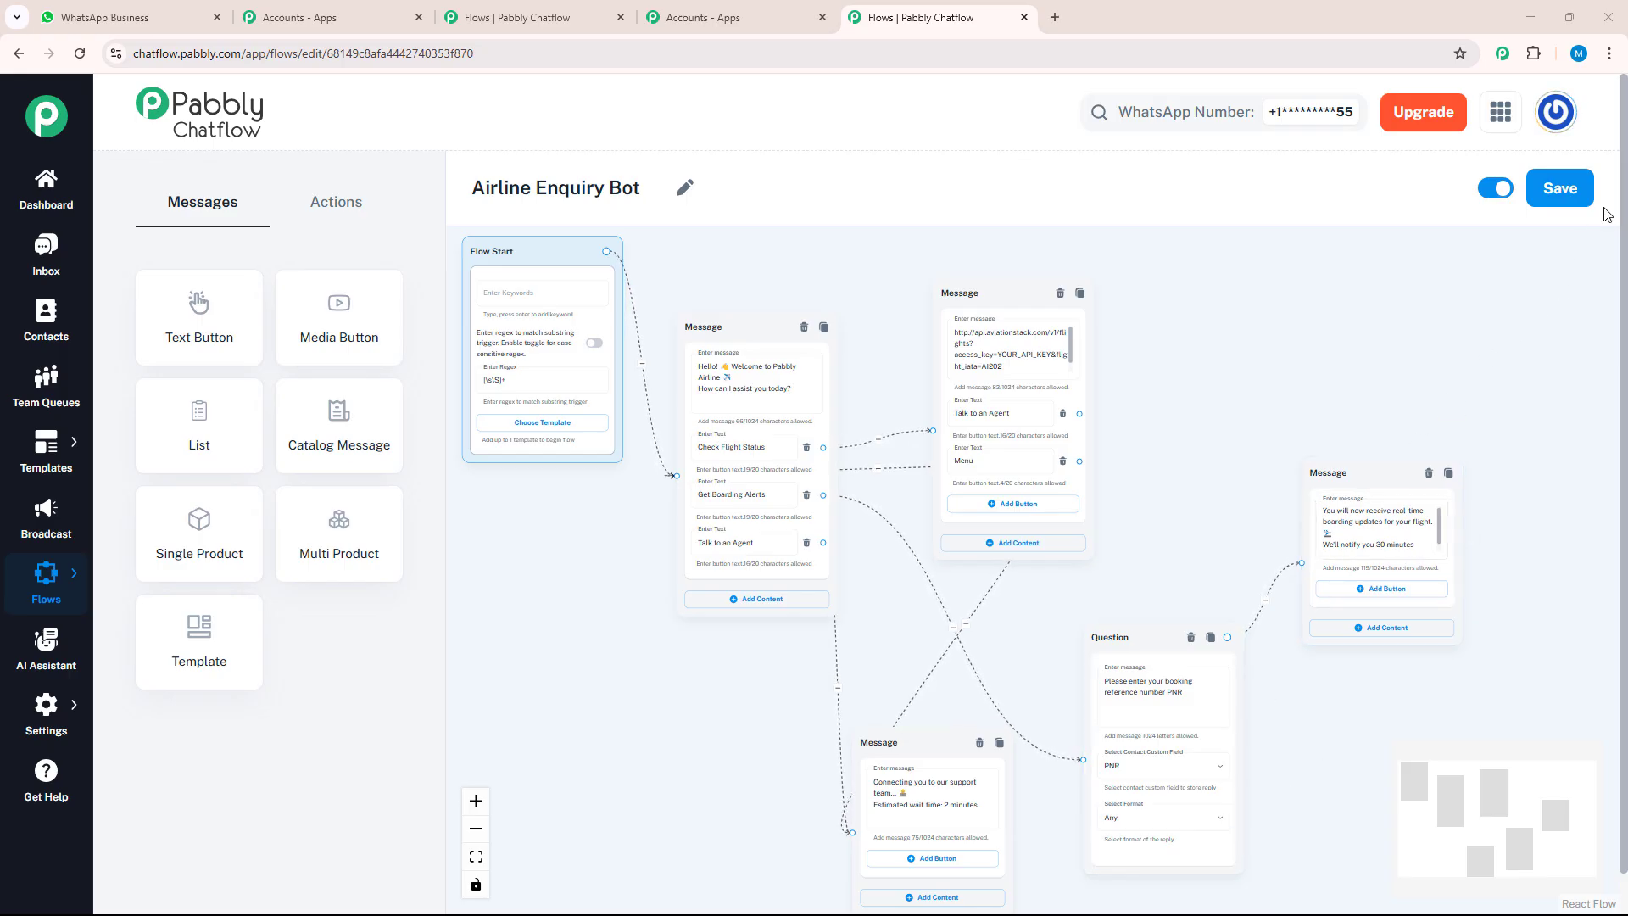
left_click(1571, 203)
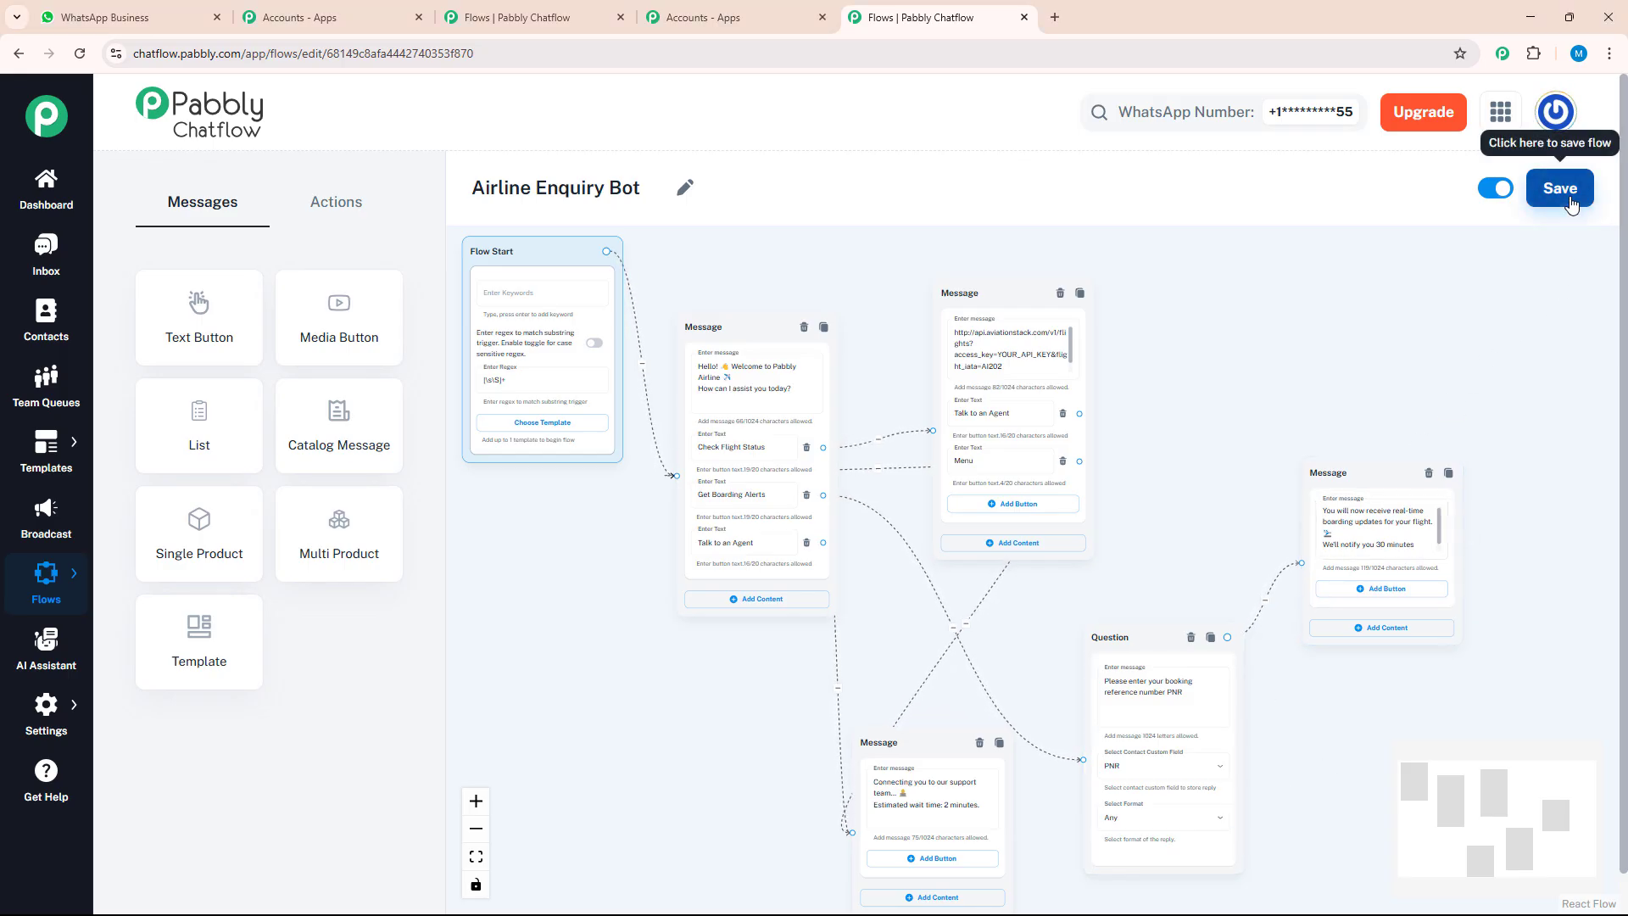